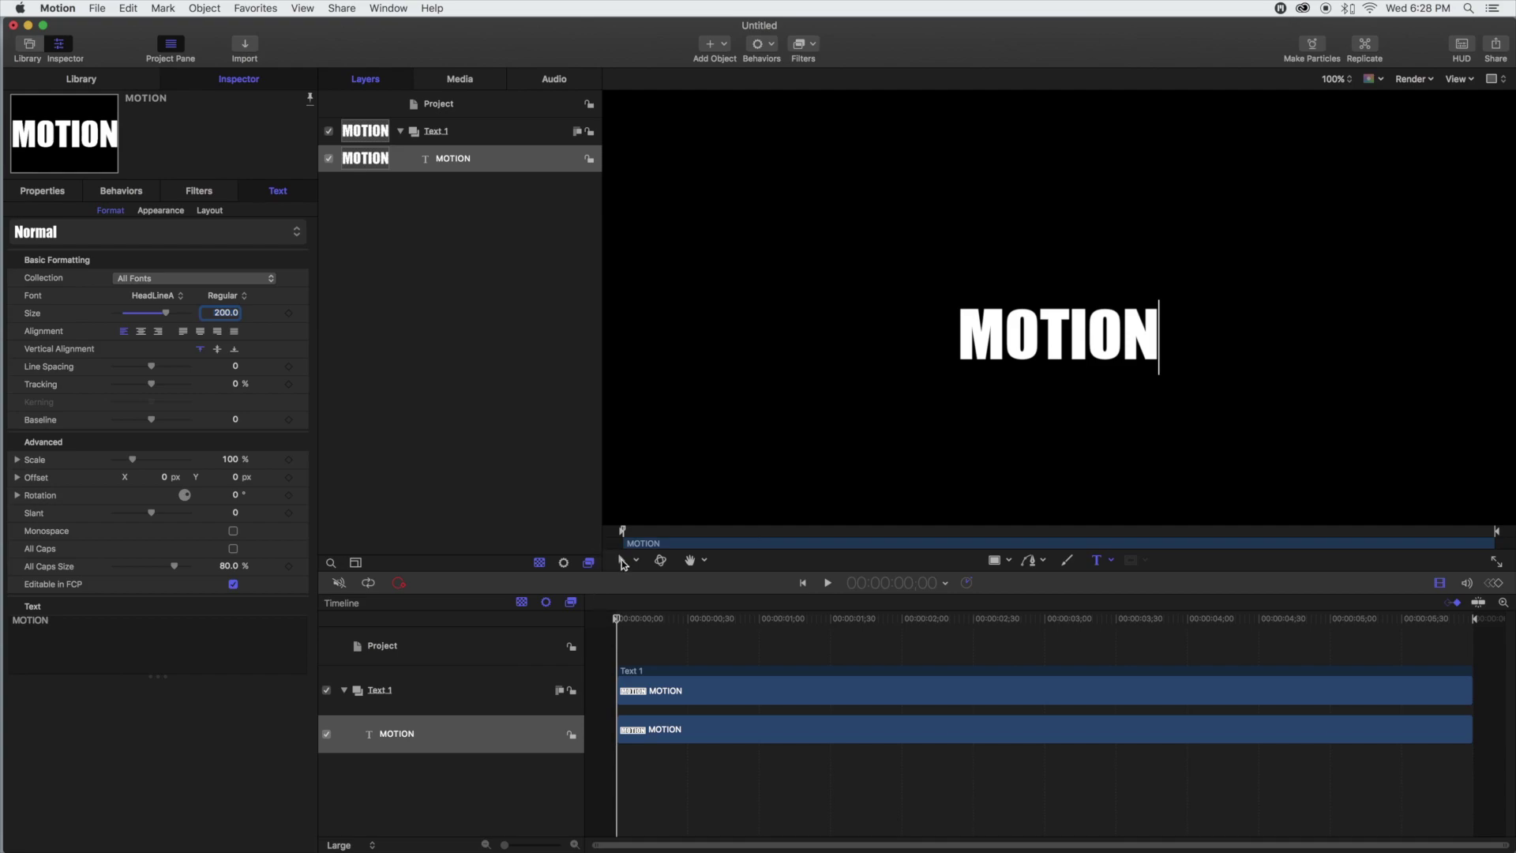
Step: Drag the 200-size HeadLineA MOTION text so it sits centred in the canvas
left_click_drag(1056, 323, 941, 303)
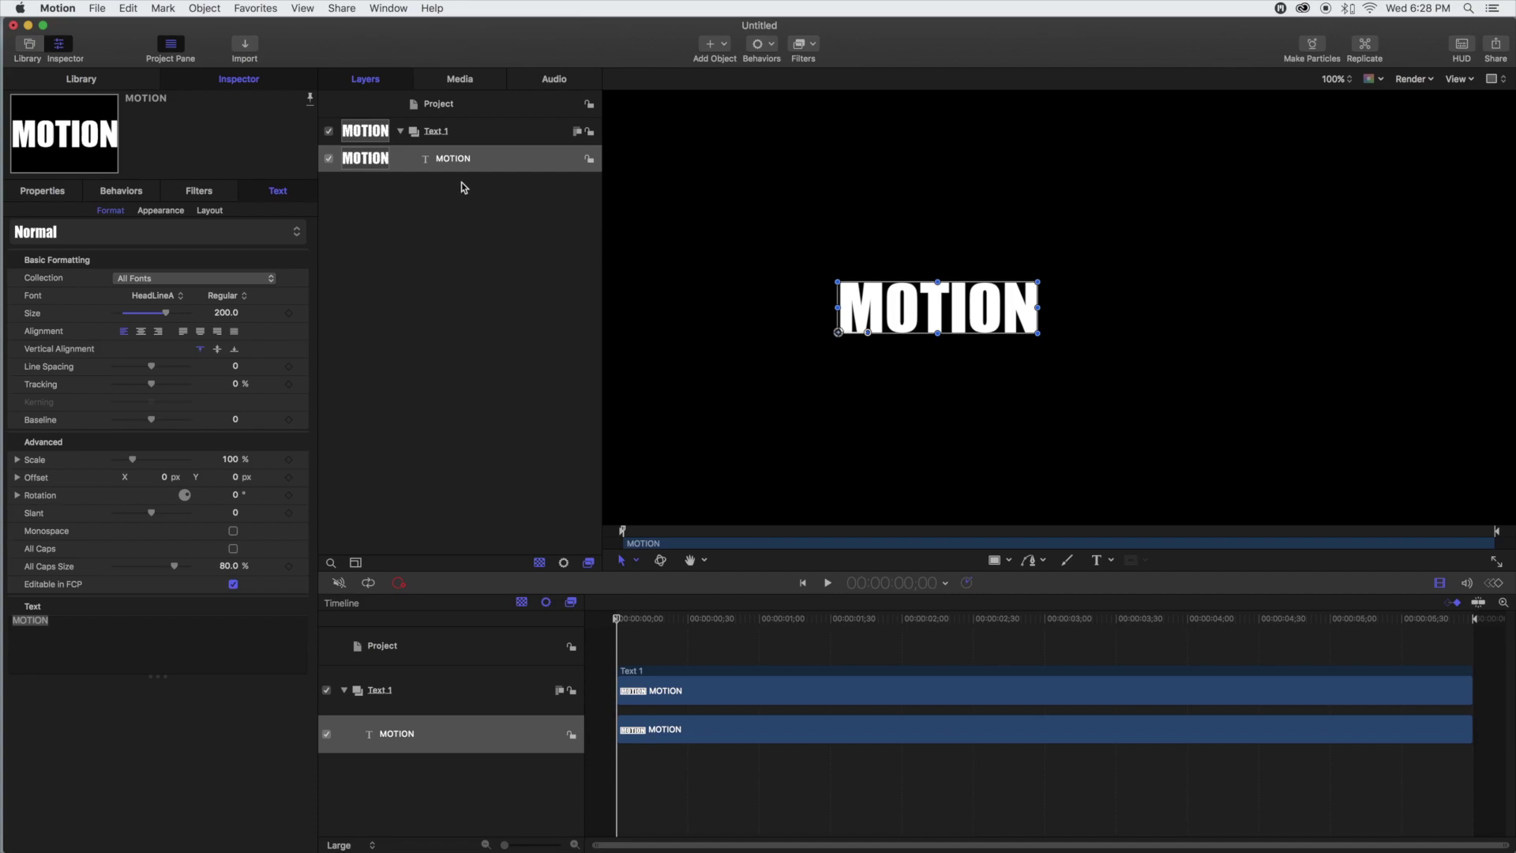
Step: Copy the MOTION text layer and add a new empty group named Text 2
right_click(474, 167)
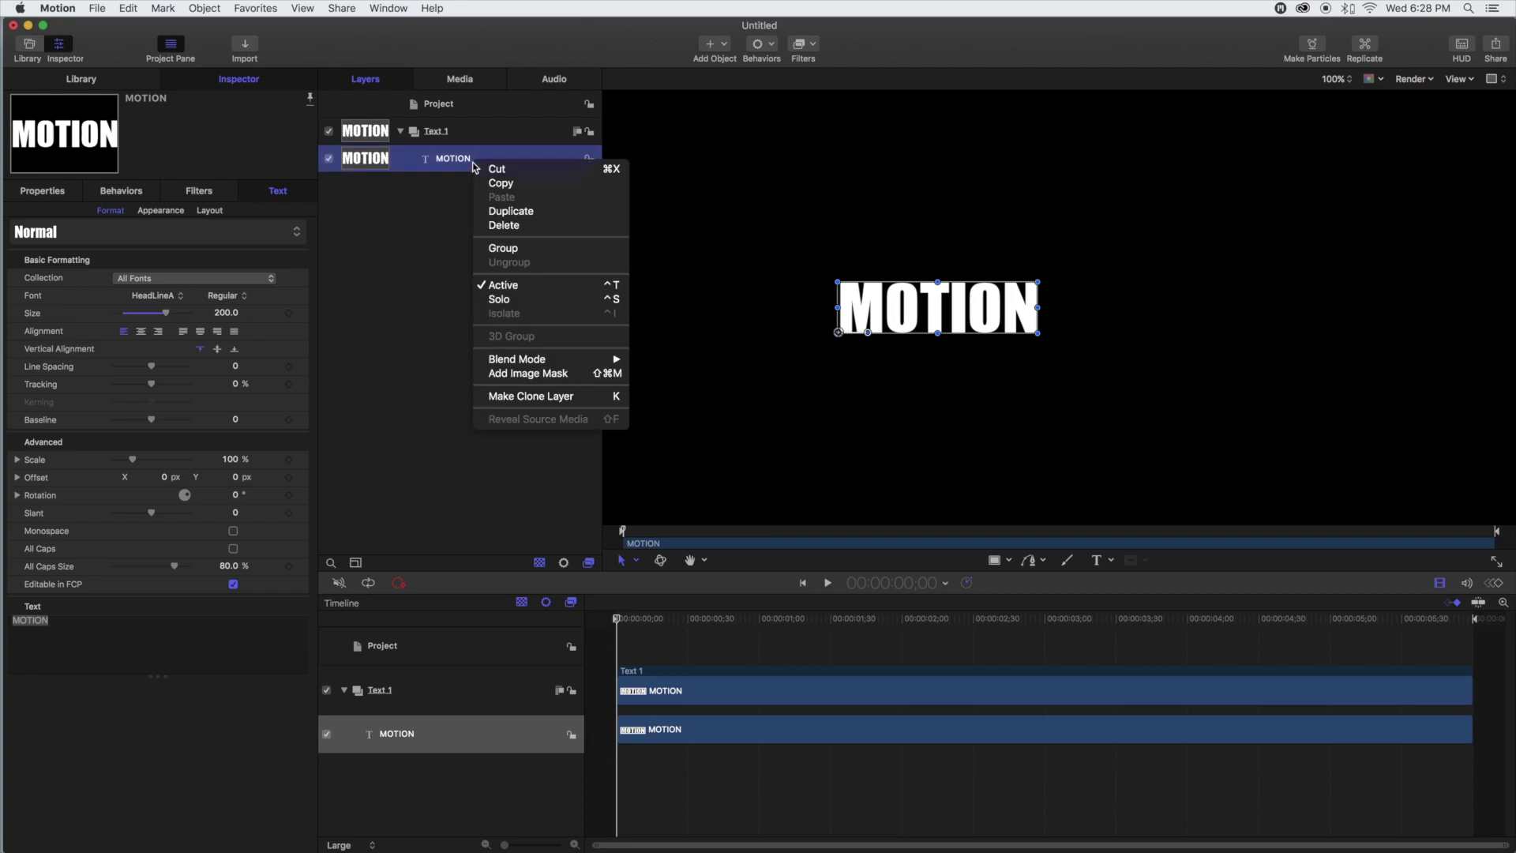
left_click(496, 184)
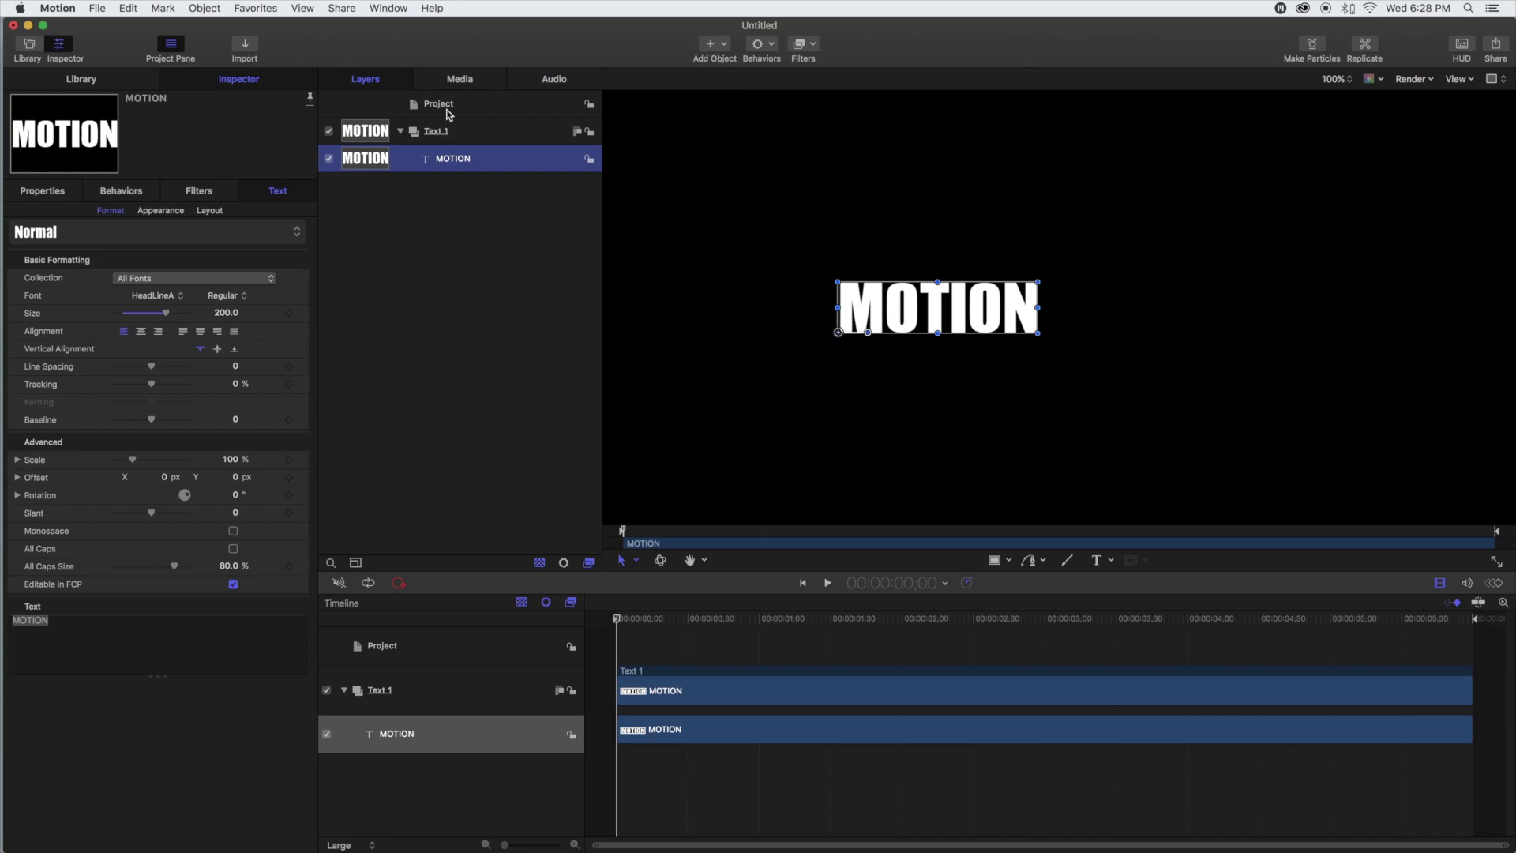
left_click(444, 108)
left_click(711, 45)
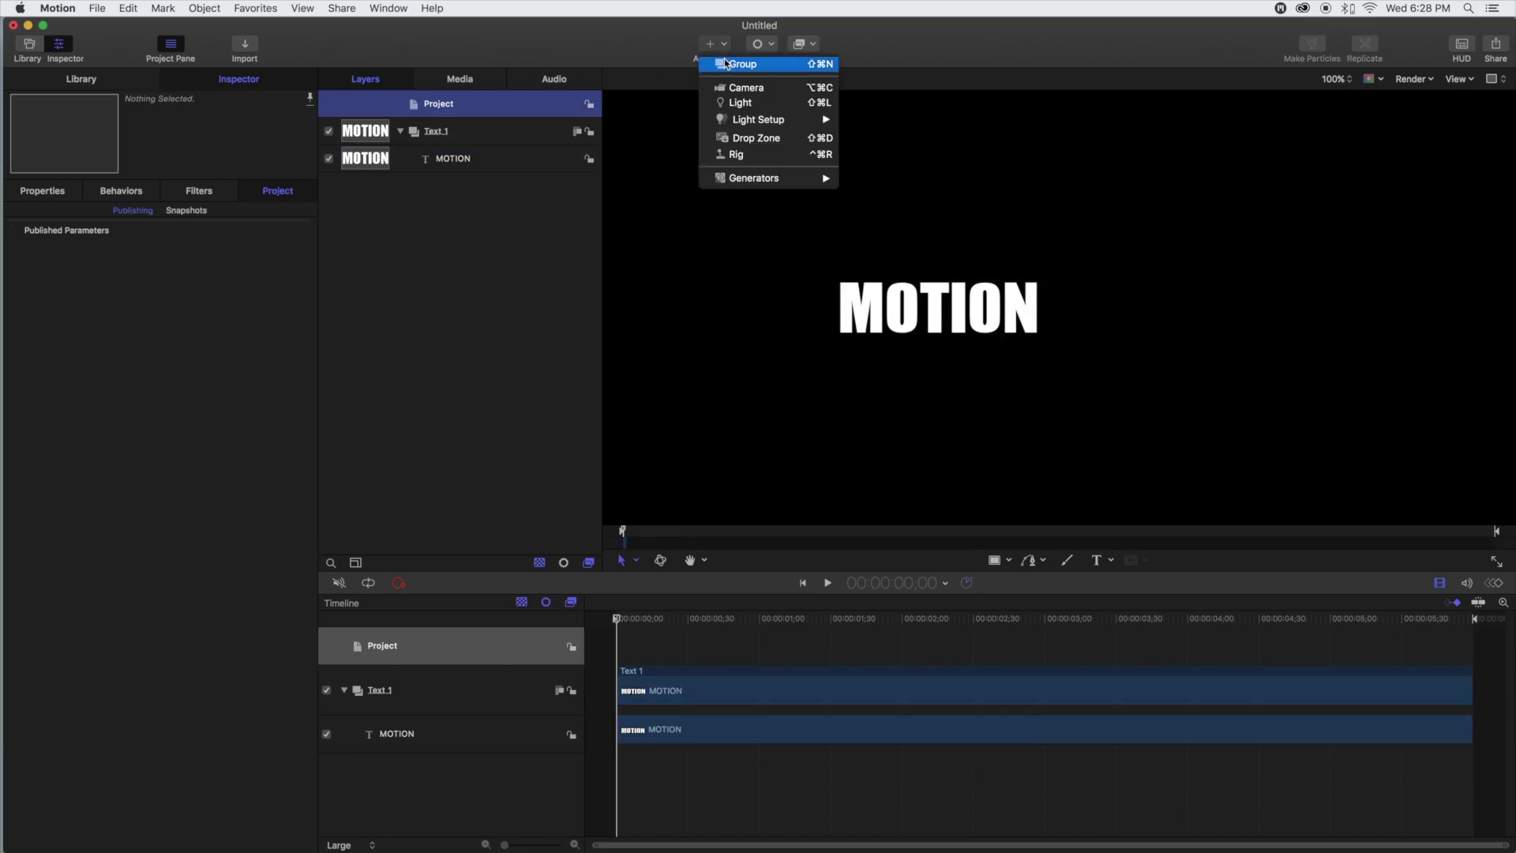
left_click(743, 64)
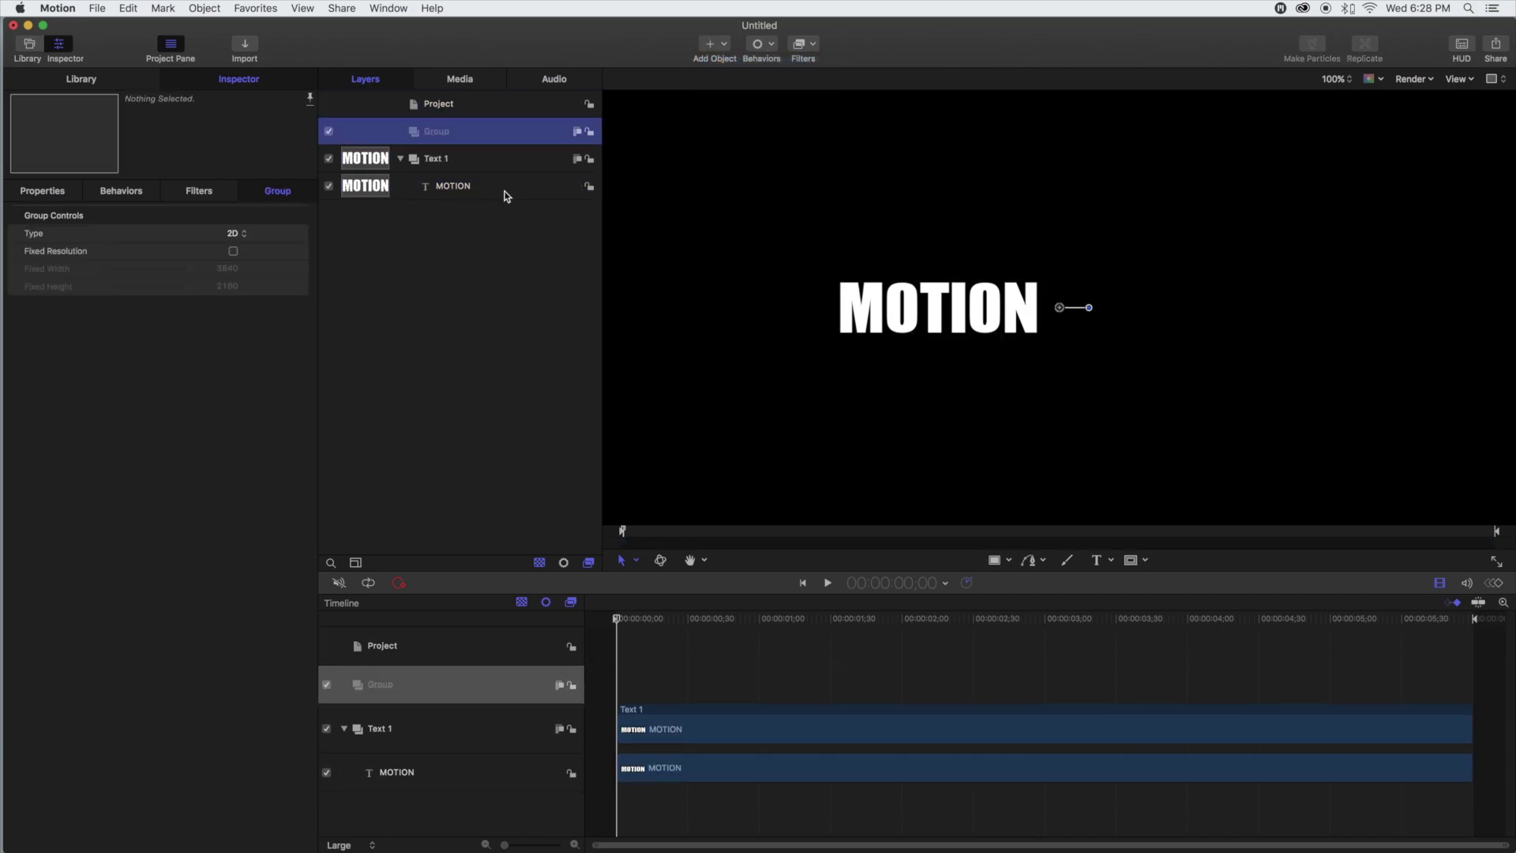
double_click(454, 133)
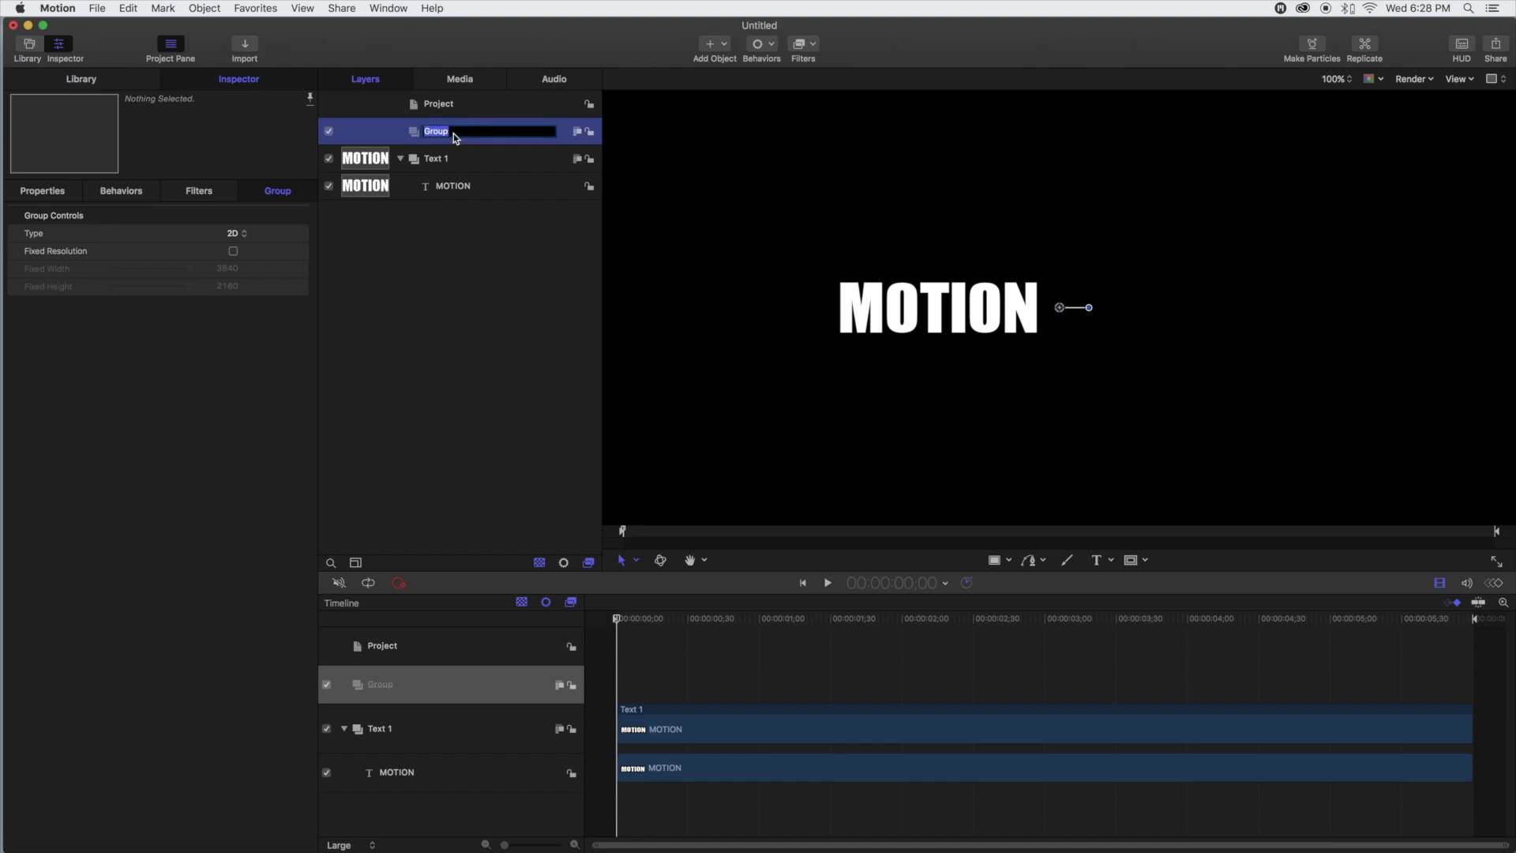
type("Text 2")
key("Return")
Step: Paste the copied MOTION layer into the Text 2 group
double_click(439, 131)
right_click(440, 131)
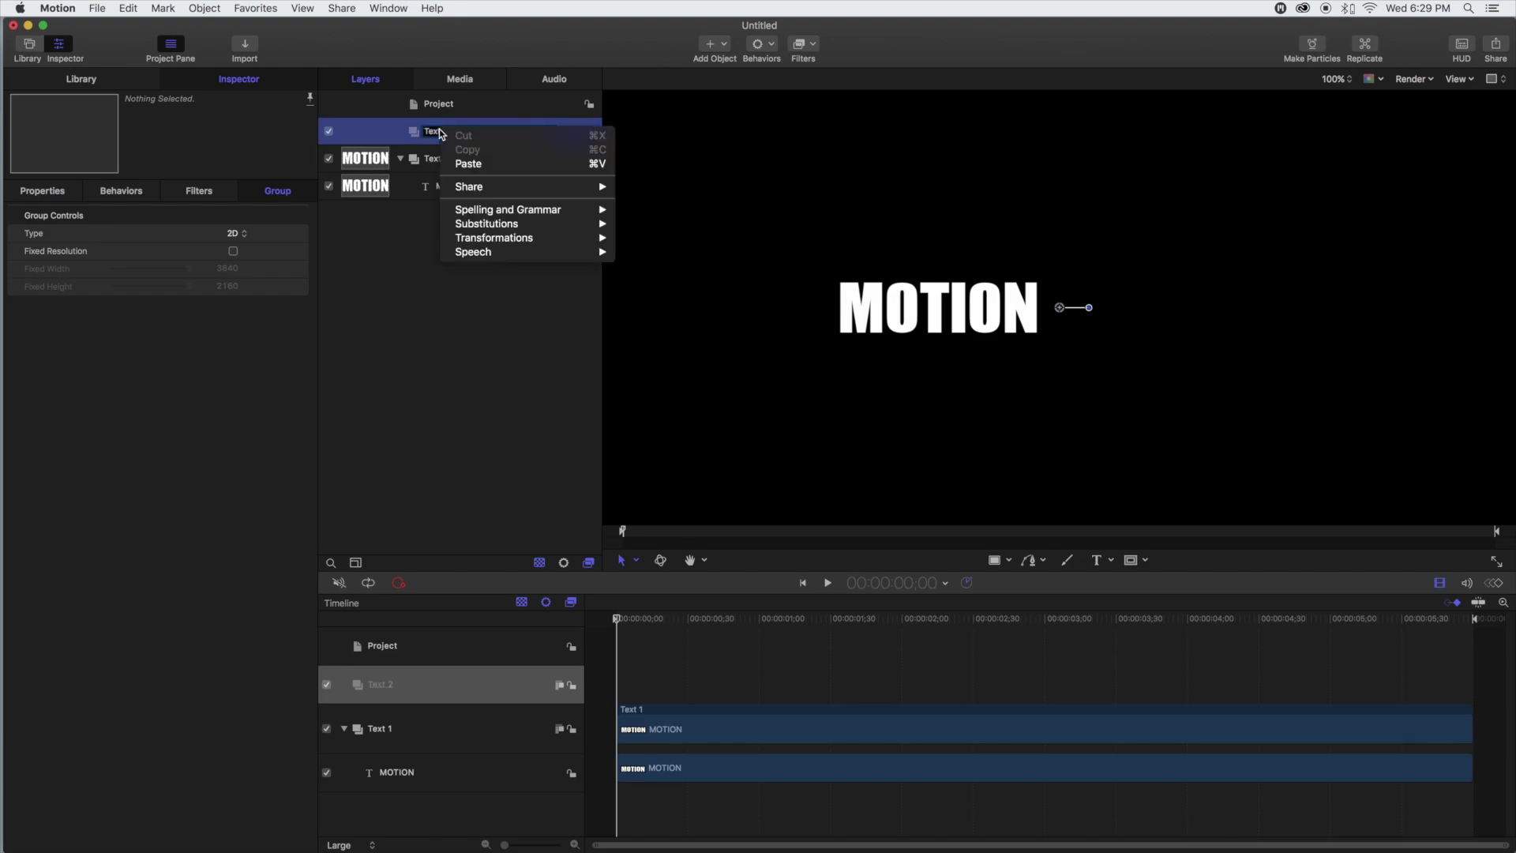
left_click(470, 163)
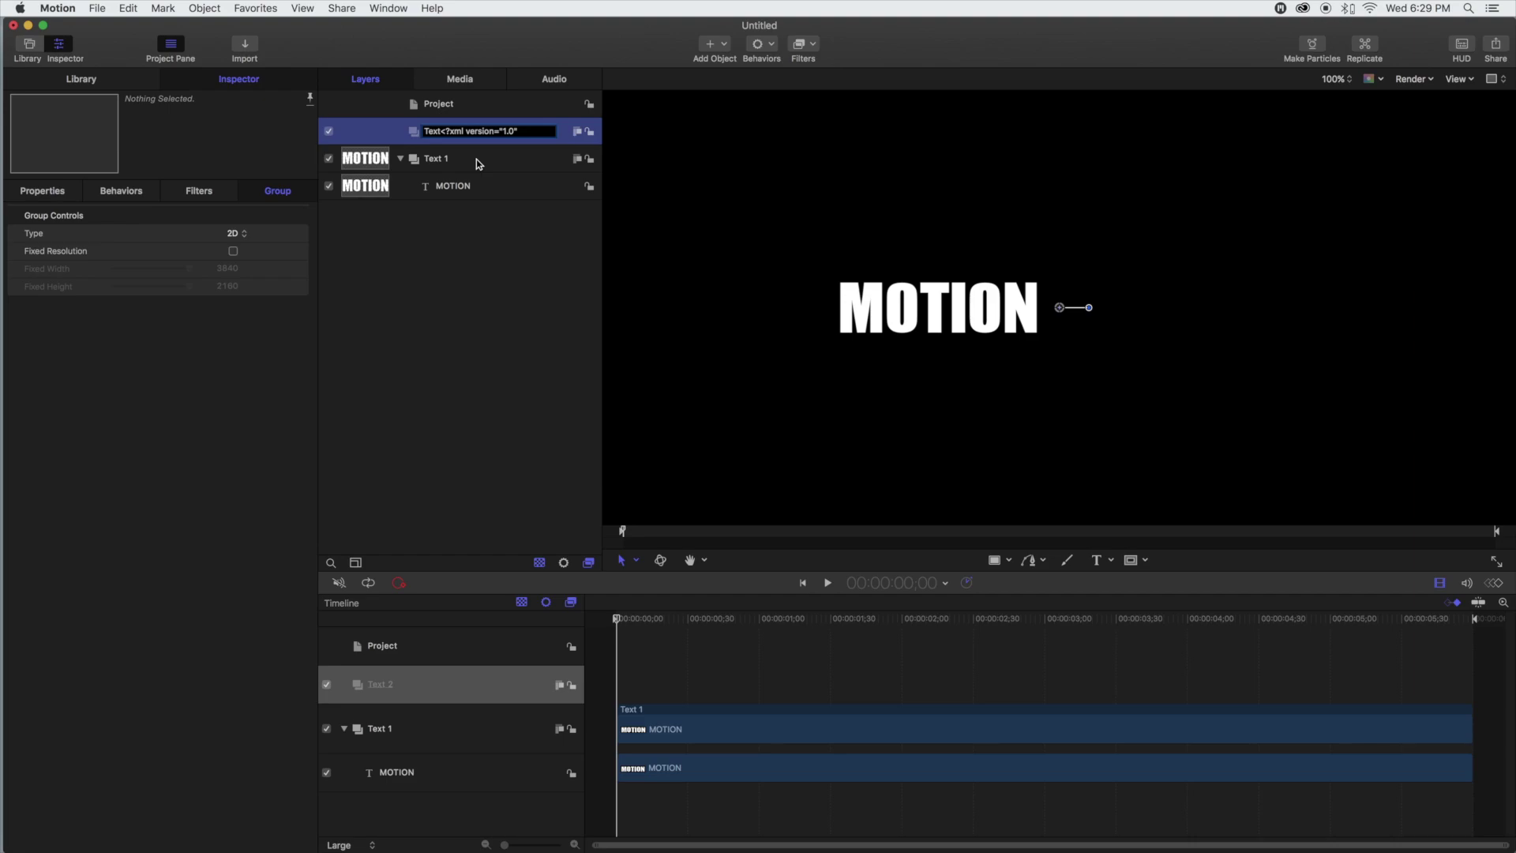
left_click(468, 292)
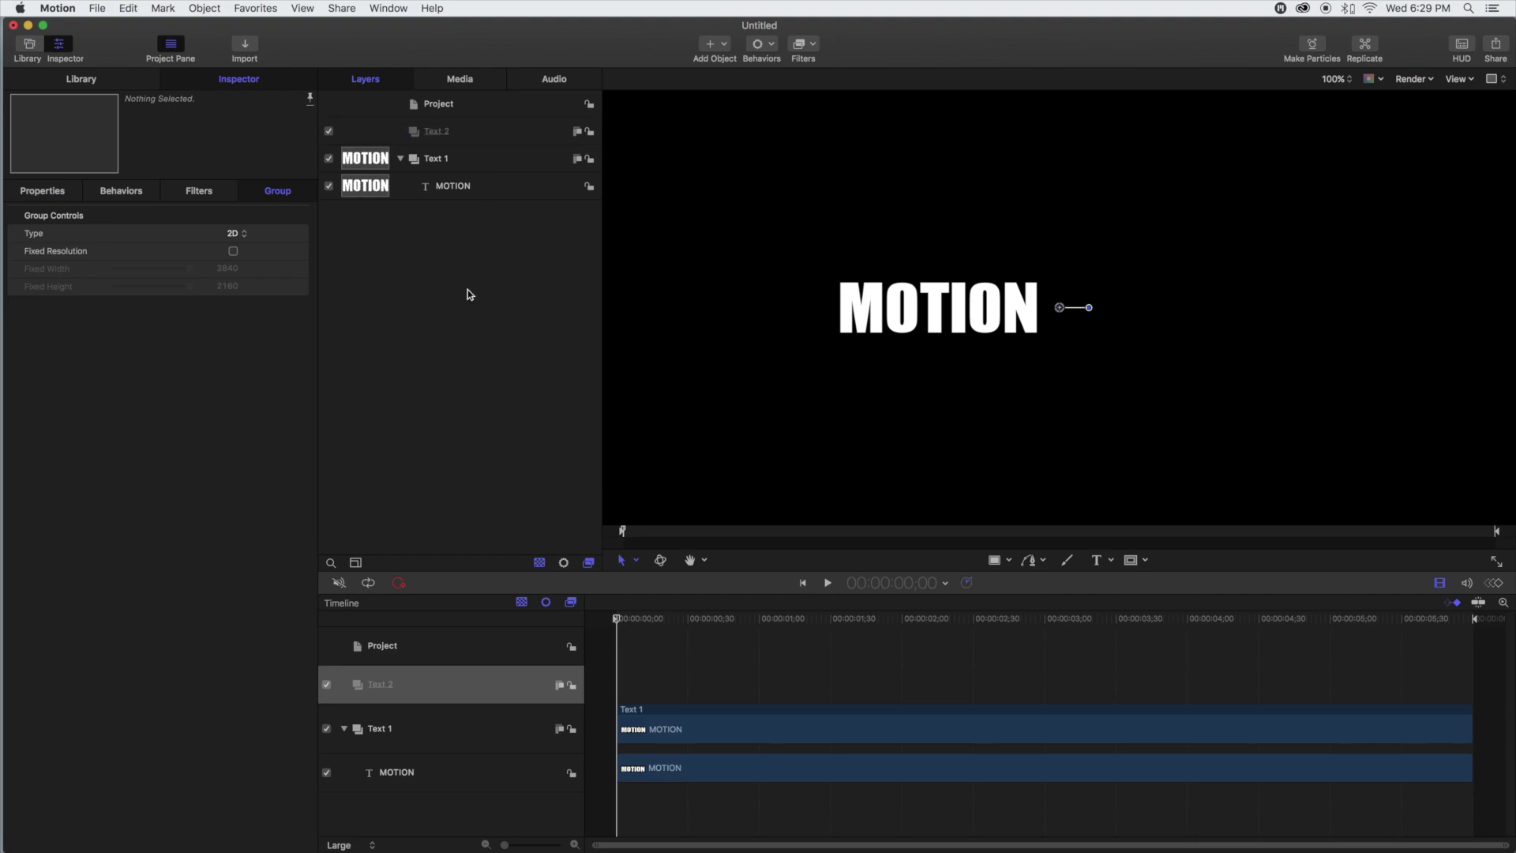
left_click(493, 135)
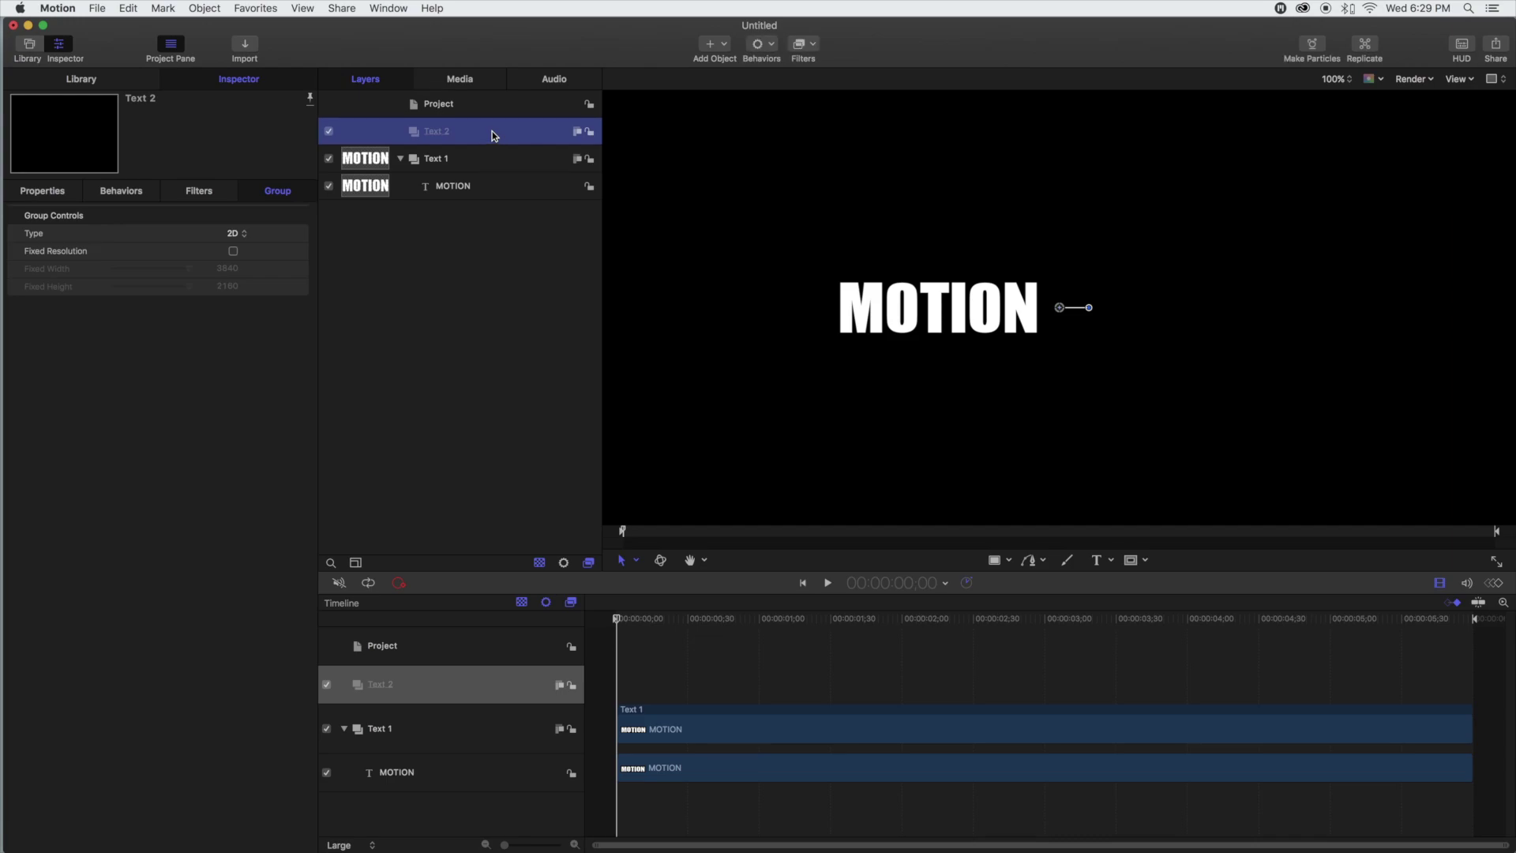
right_click(493, 135)
left_click(519, 166)
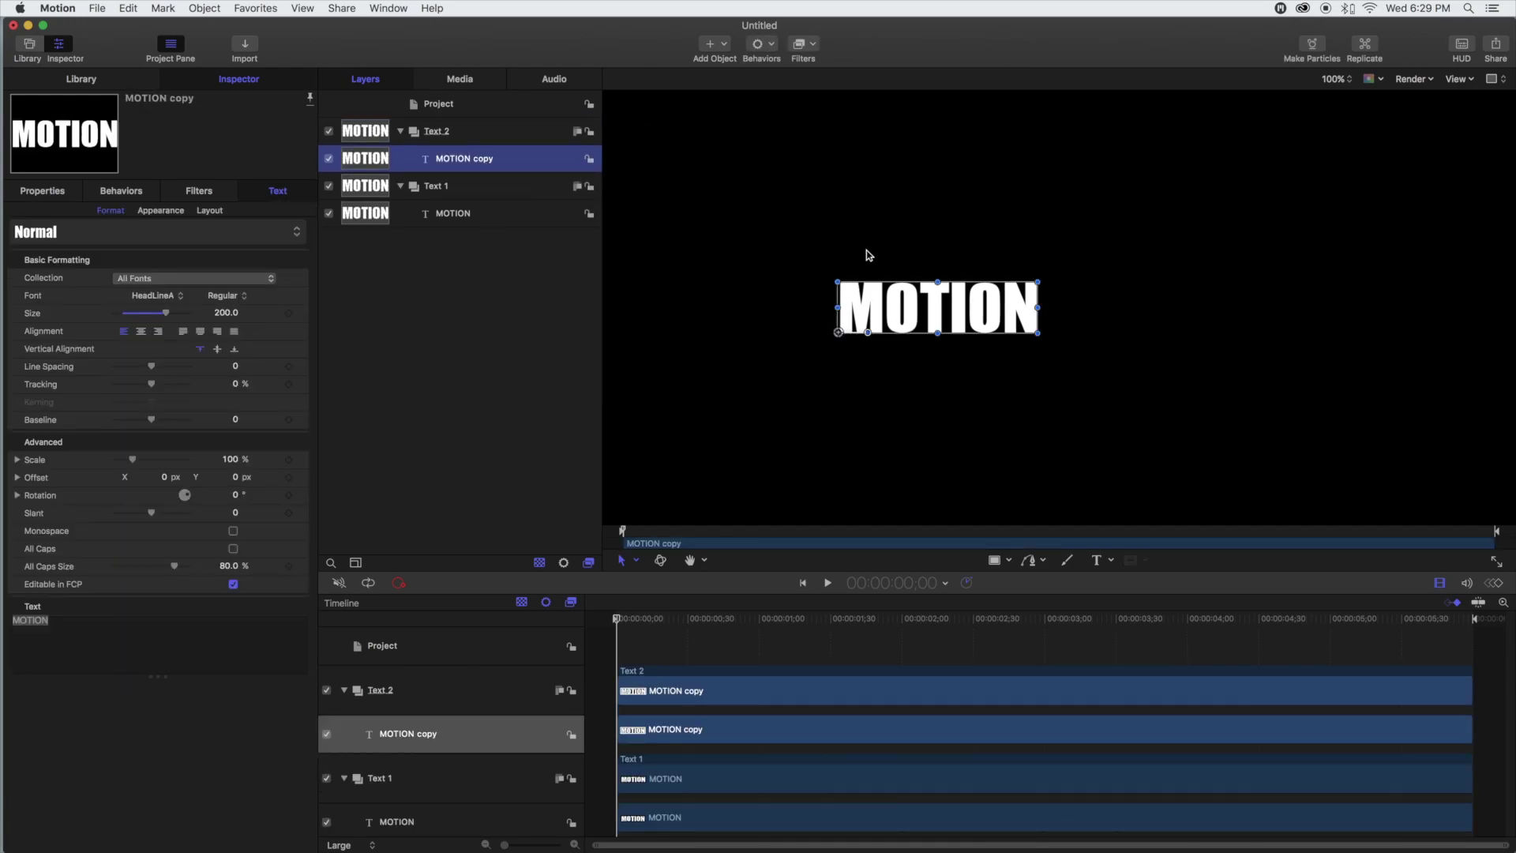
Step: Move the MOTION copy to the right of the original and retype its word as TUTORIALS
left_click_drag(888, 312, 1126, 311)
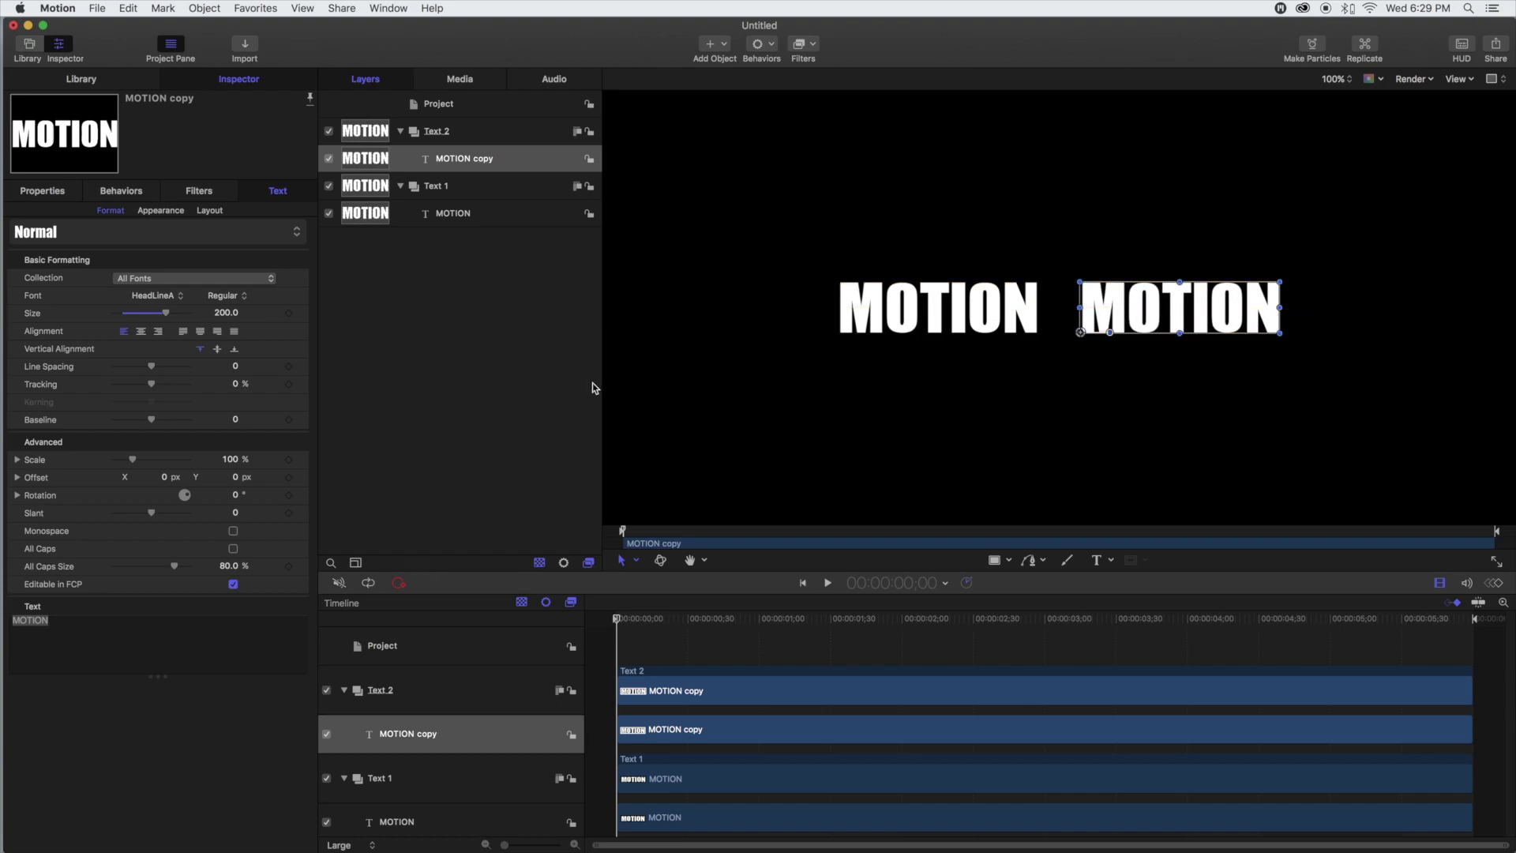
left_click(1098, 561)
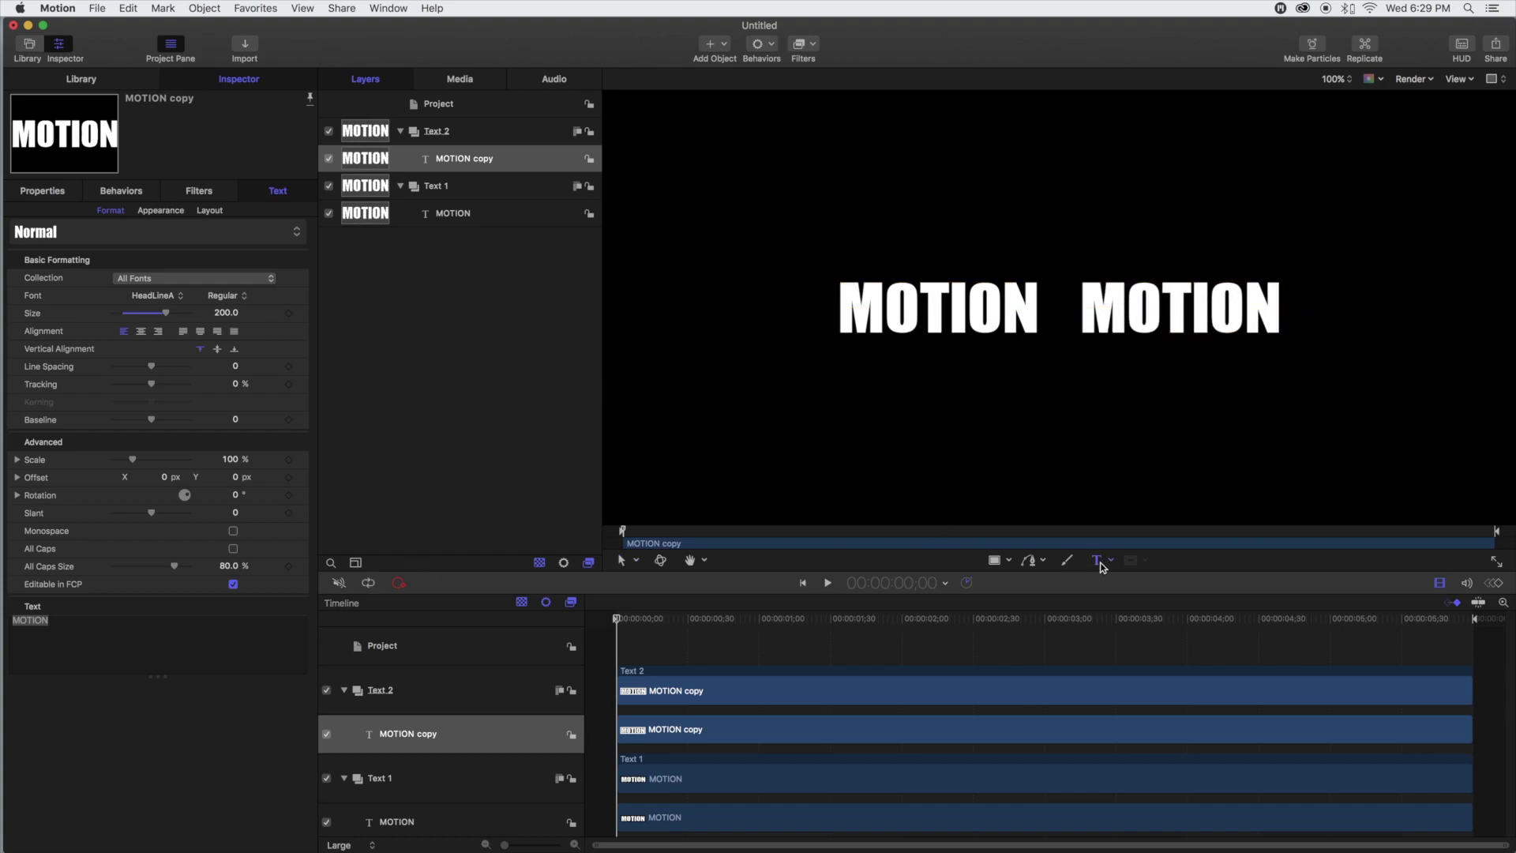
left_click_drag(1080, 310, 1288, 315)
type("TU")
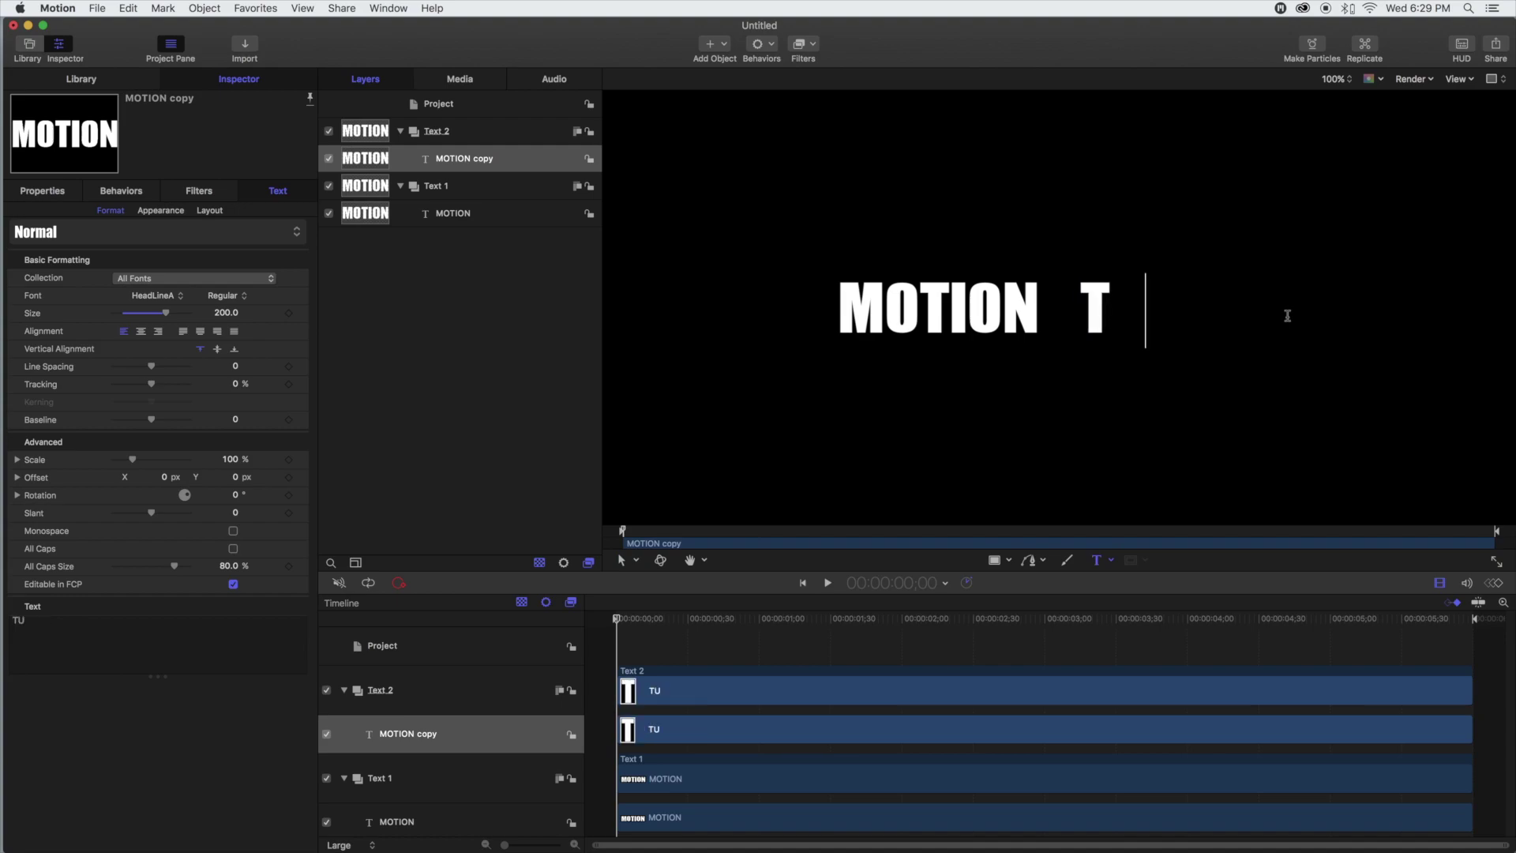
type("TORIALS")
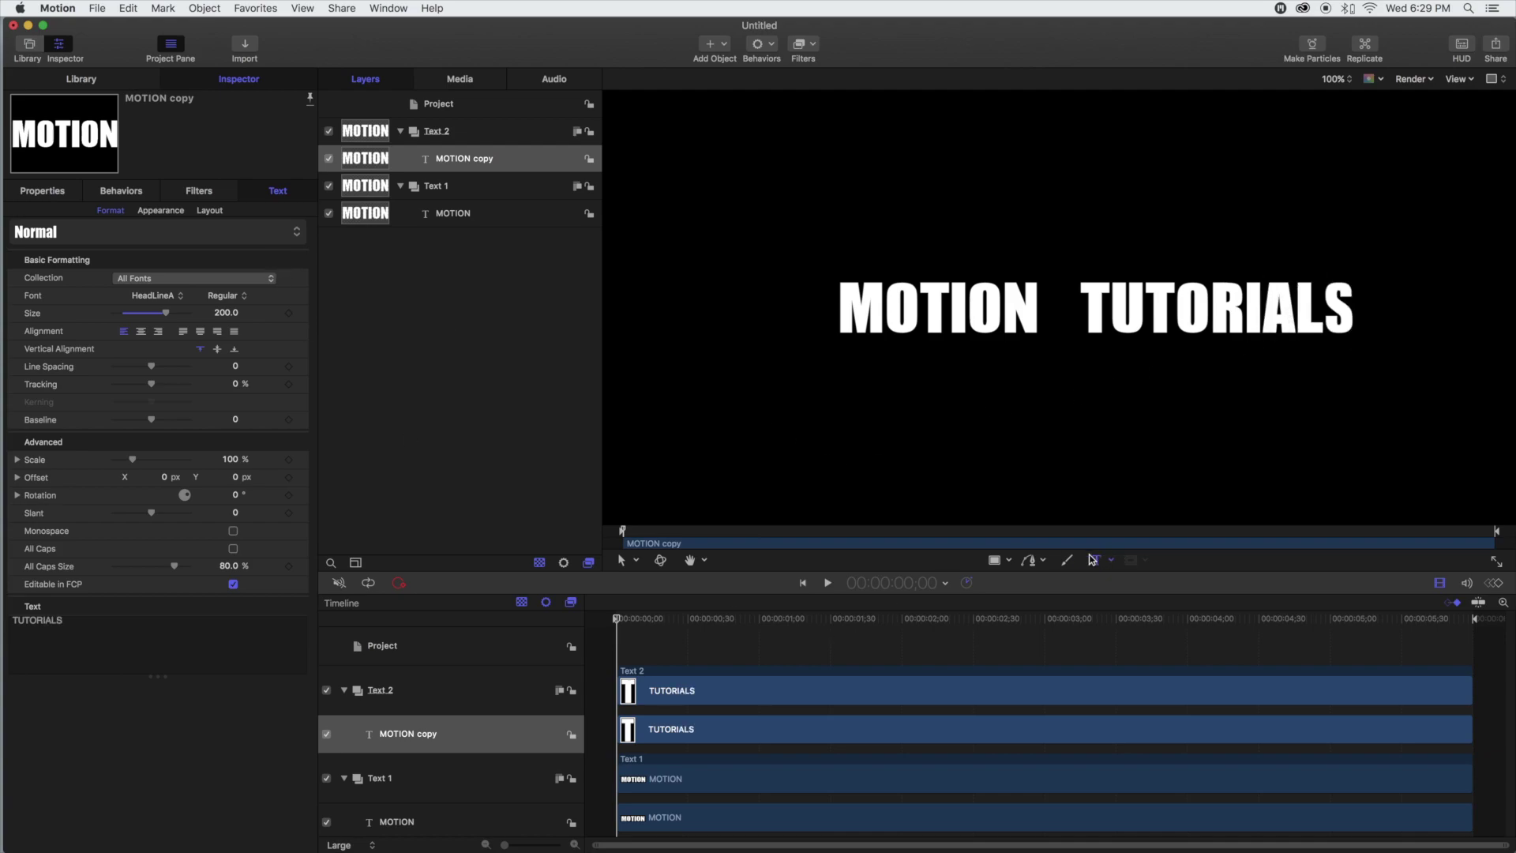
left_click(494, 103)
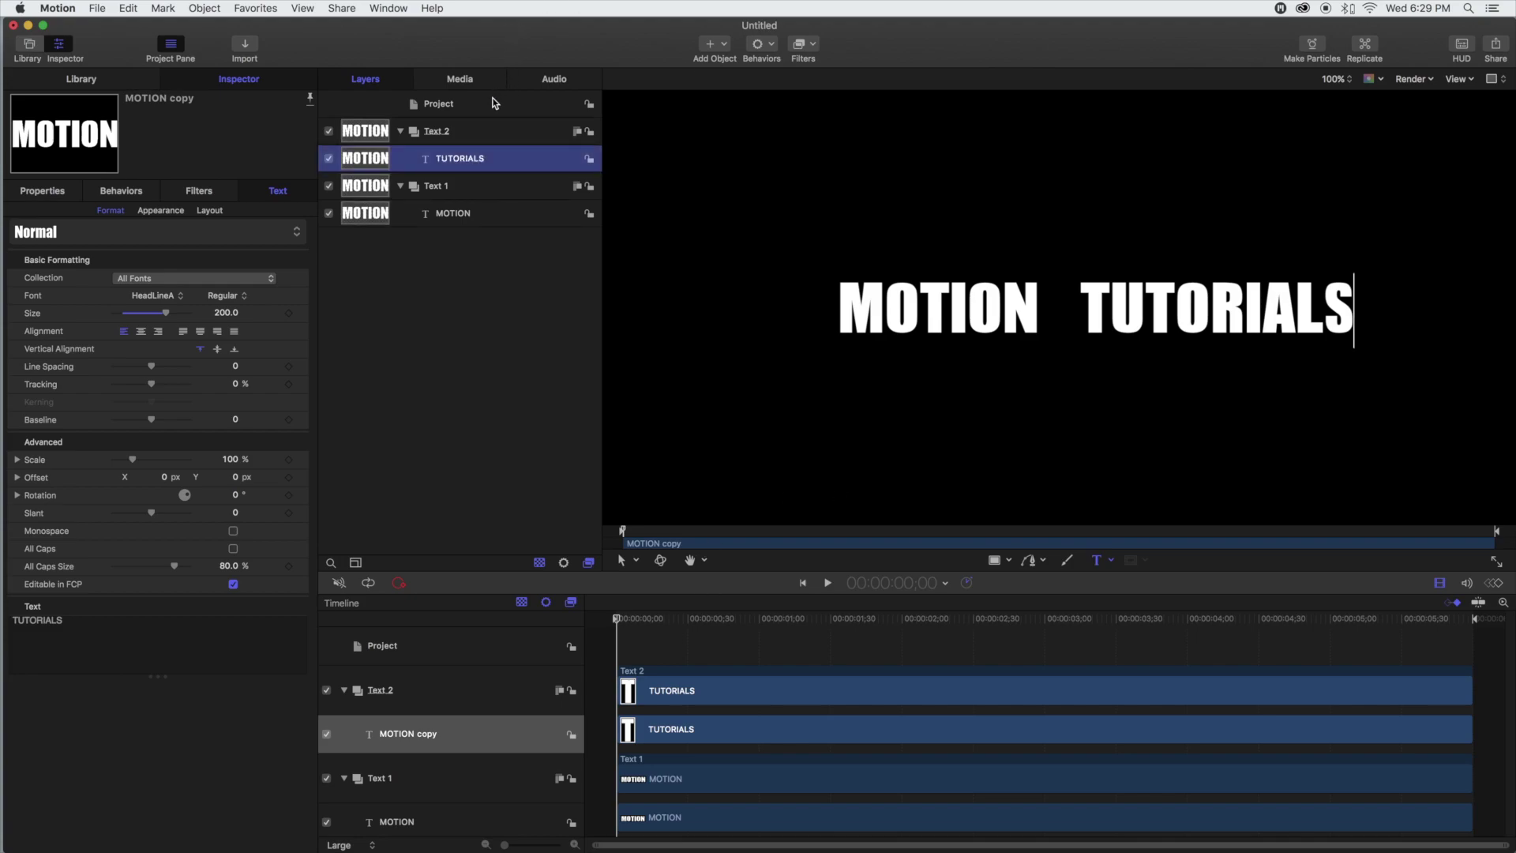
Step: Add a new empty group named Line and select it
left_click(715, 43)
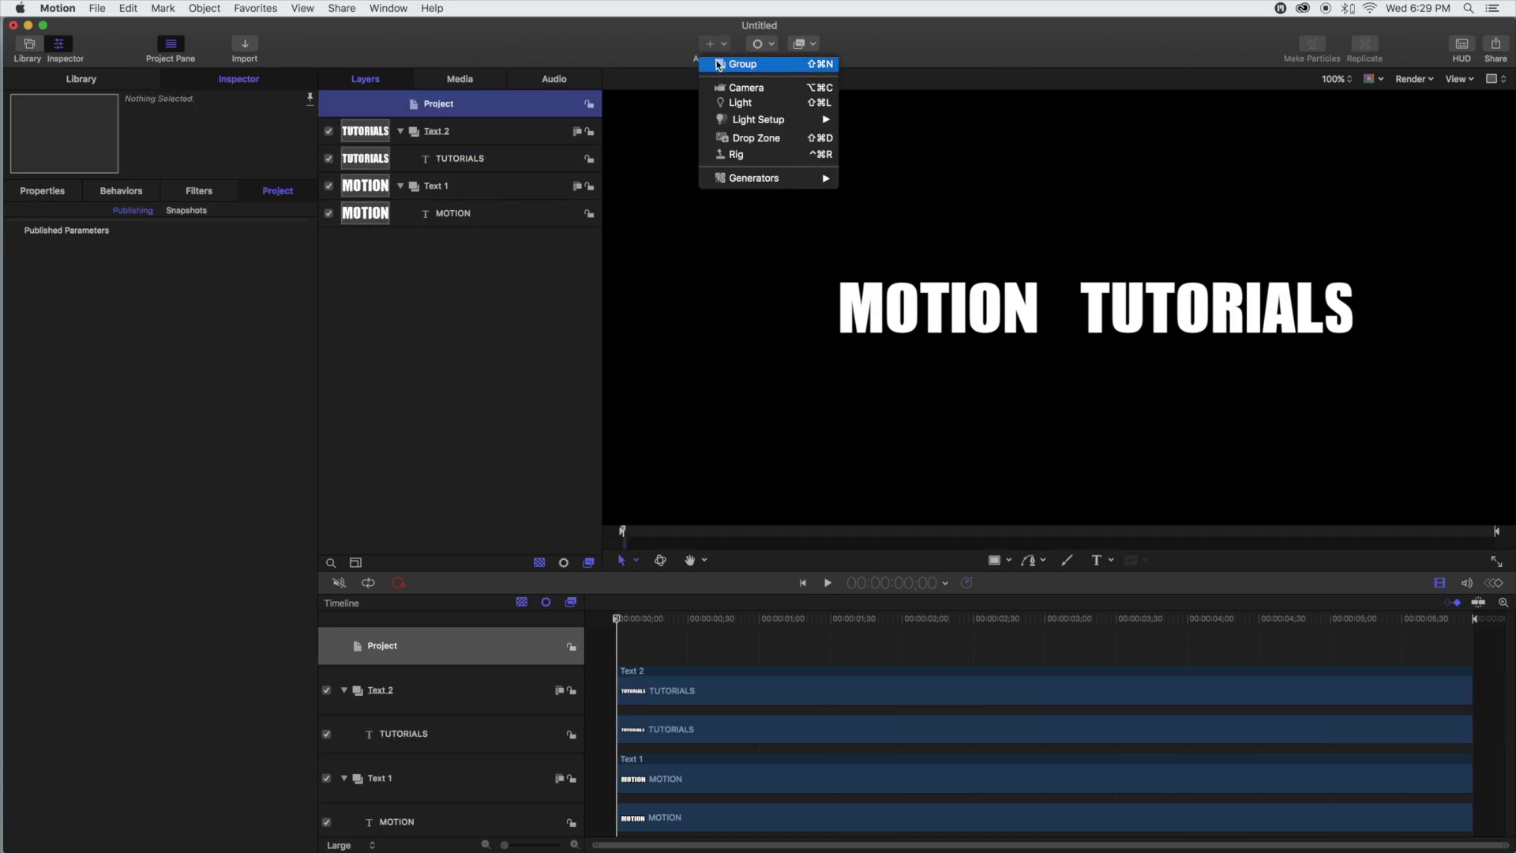
left_click(717, 60)
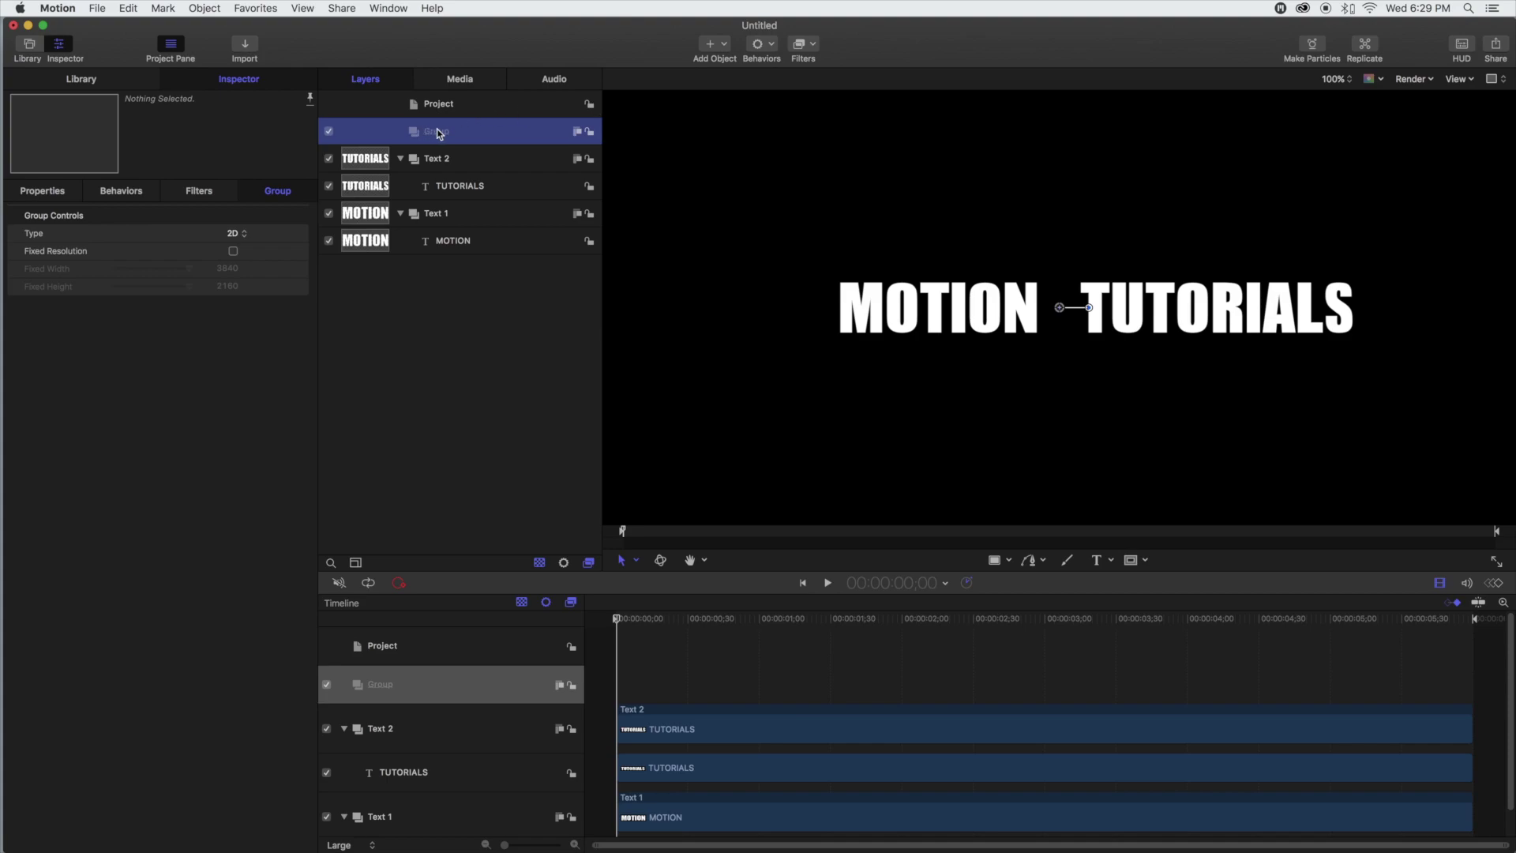
double_click(447, 132)
type("Line")
key("Return")
left_click(960, 374)
left_click(463, 138)
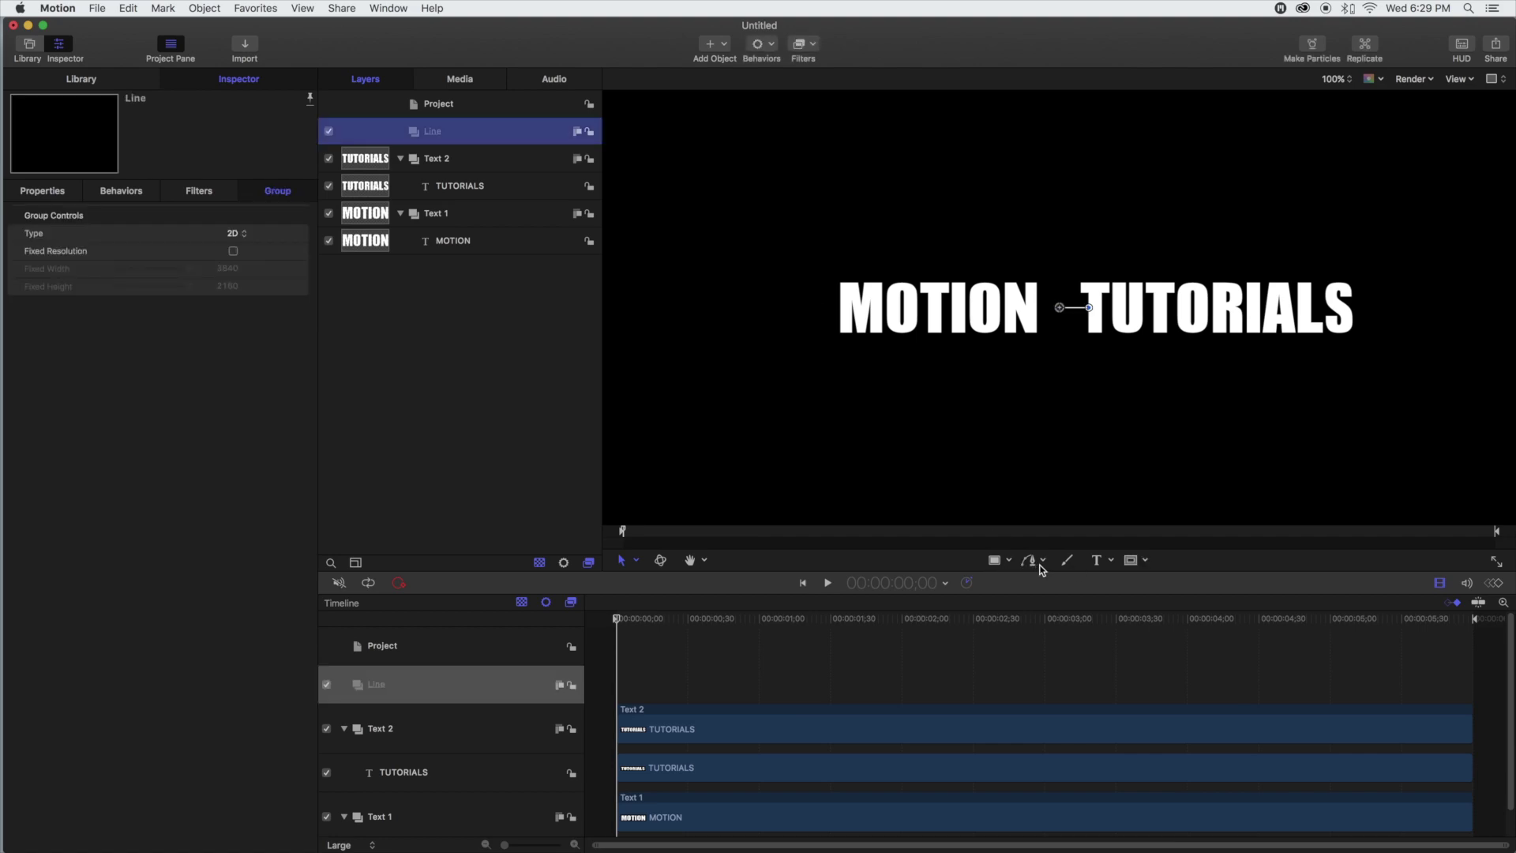
Step: With the Line tool, draw a vertical line between MOTION and TUTORIALS
left_click(1009, 567)
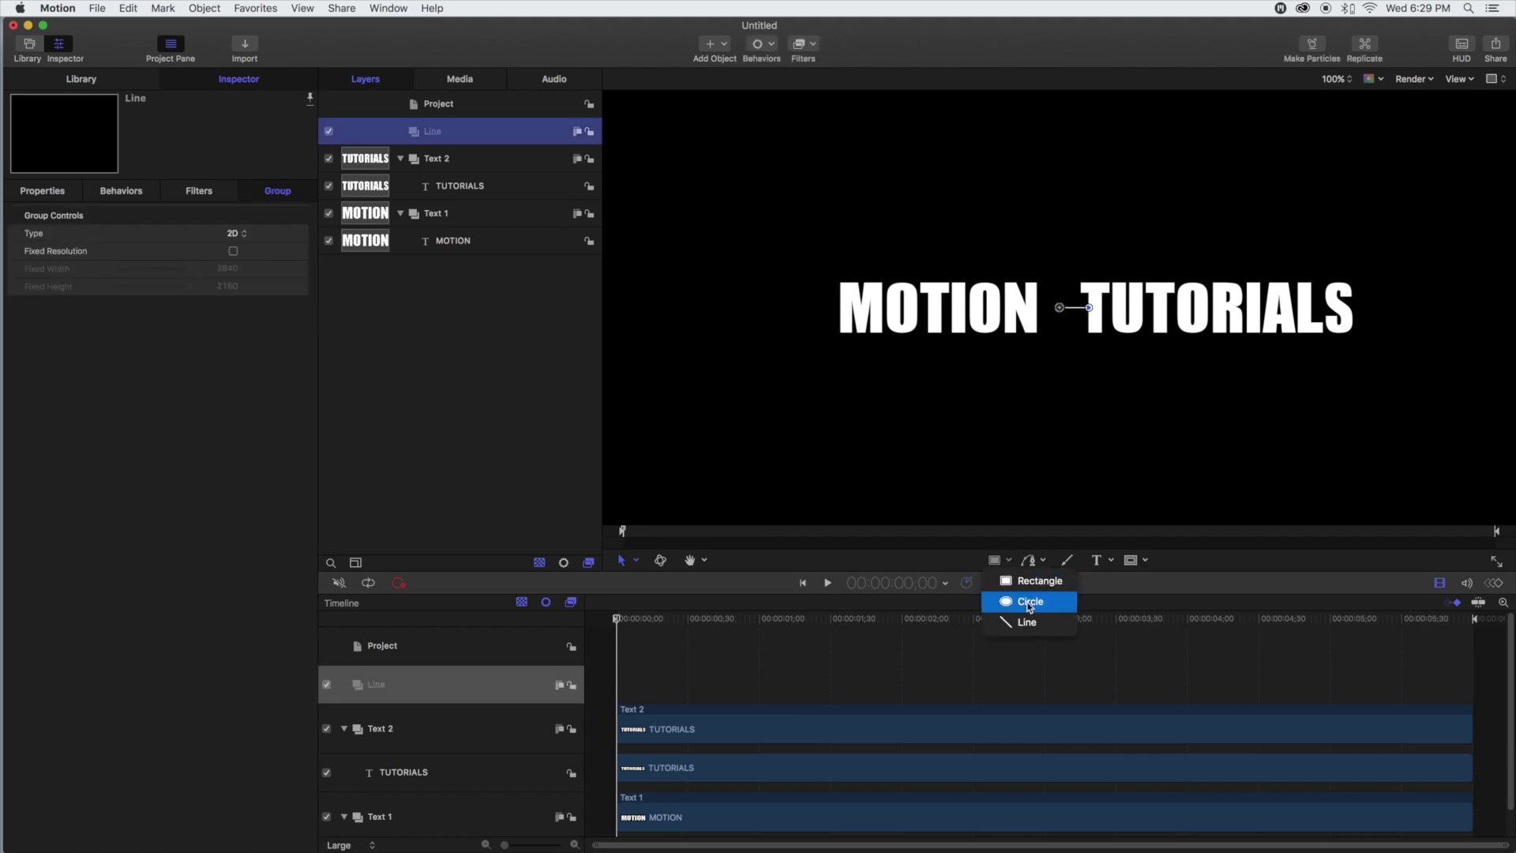
left_click(1011, 624)
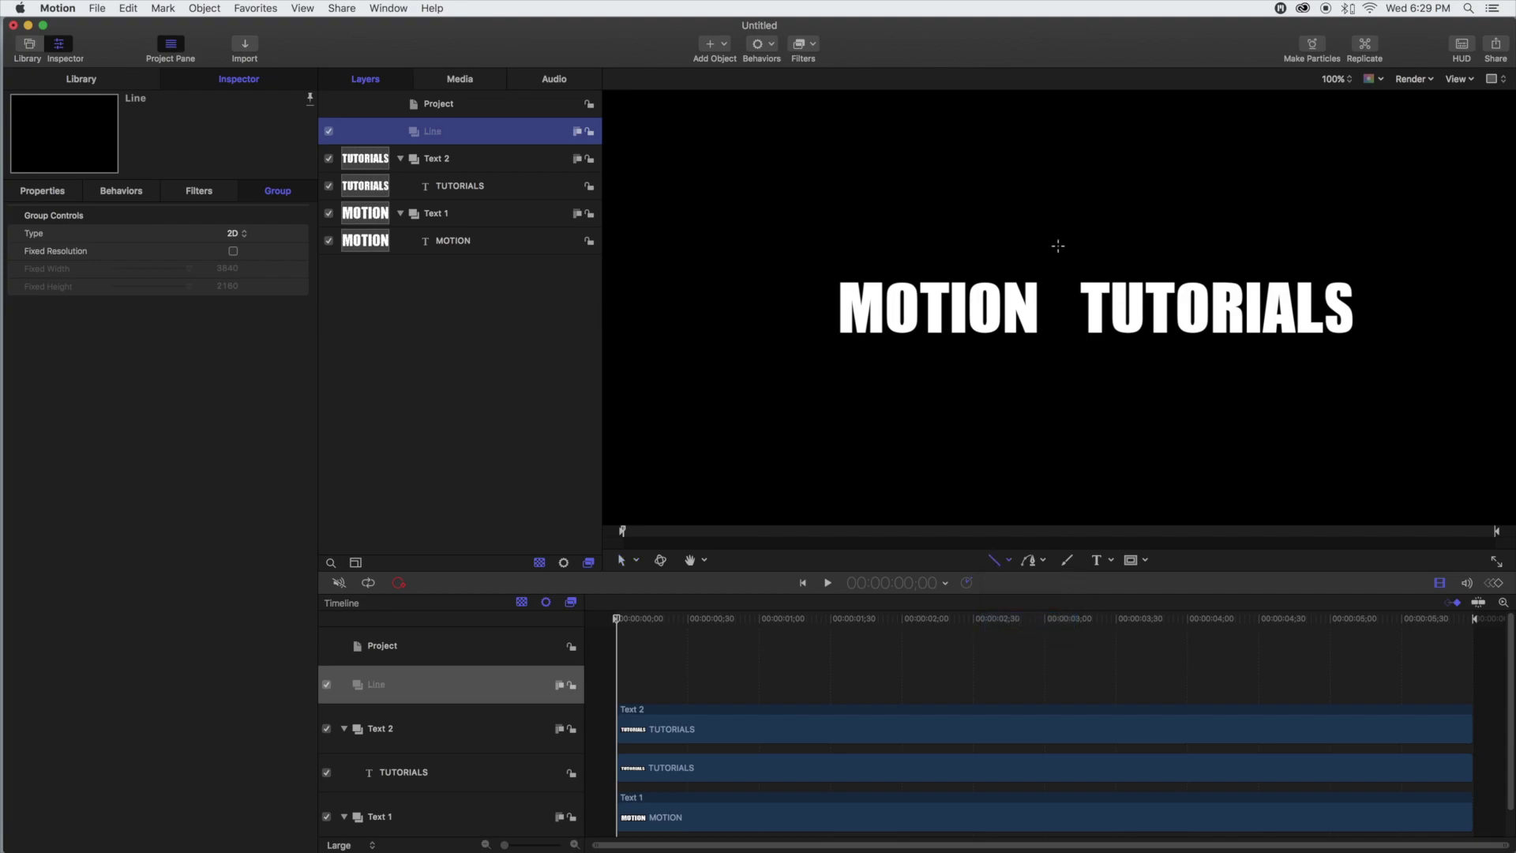
left_click_drag(1059, 247, 1059, 366)
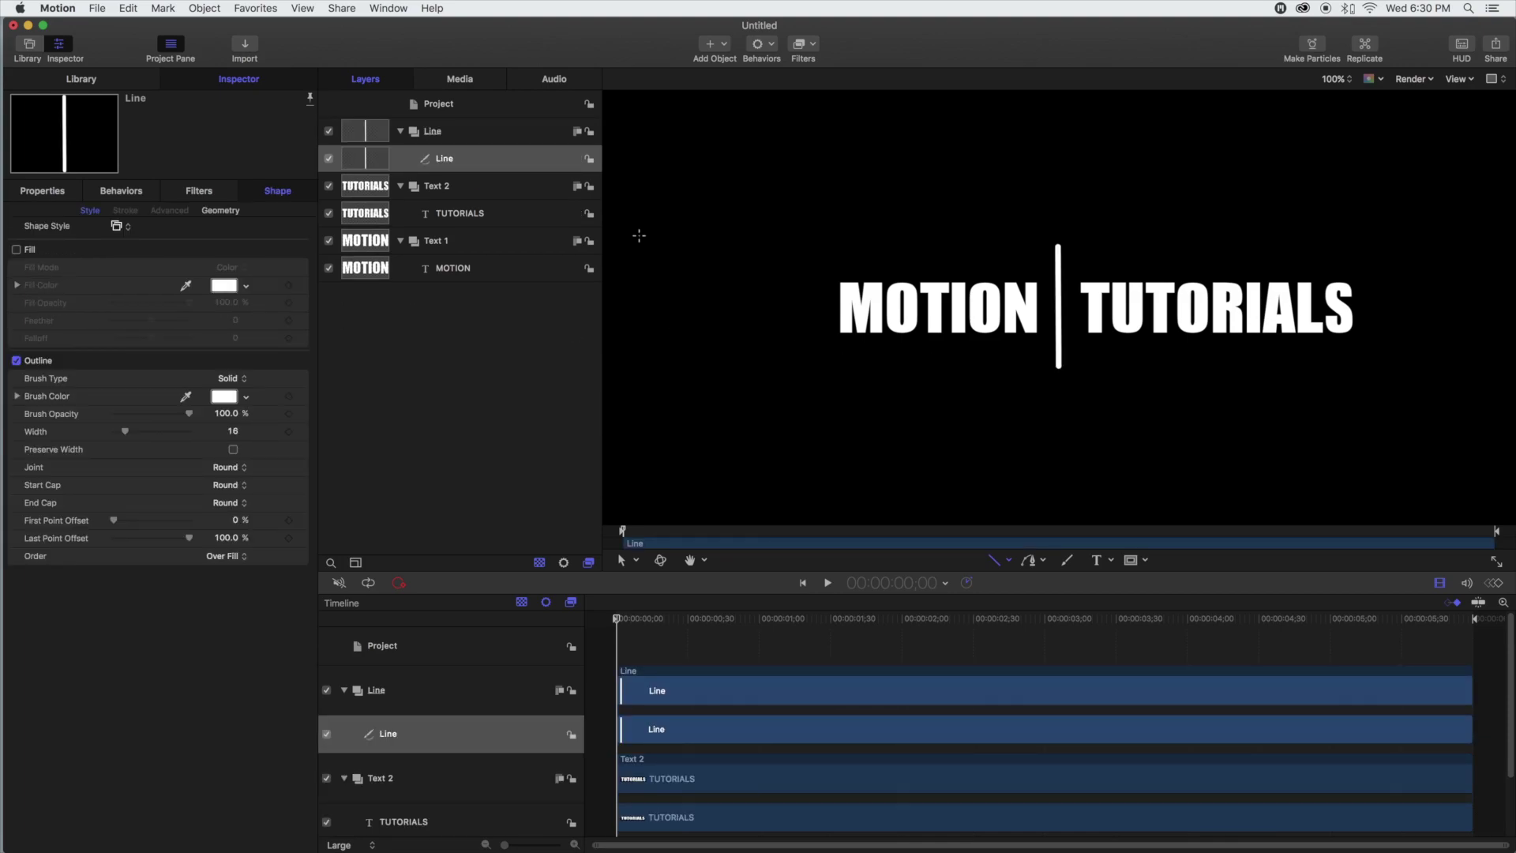
Step: Nudge the line to centre and set its Start Cap and End Cap to Square
left_click(622, 562)
left_click_drag(1063, 287, 1064, 287)
left_click(245, 486)
left_click(247, 504)
left_click(245, 505)
left_click(229, 490)
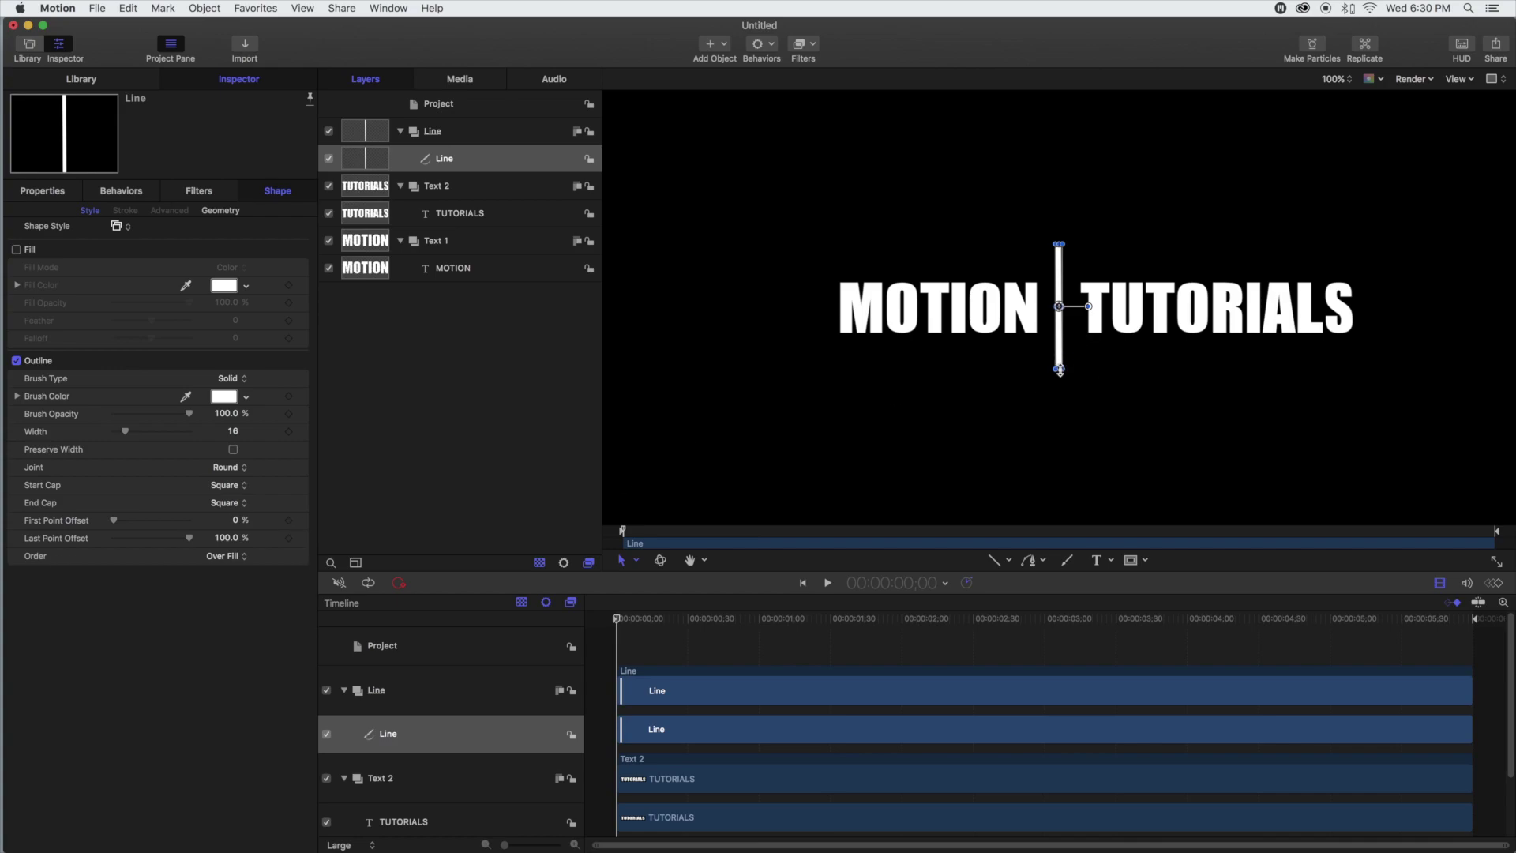
Step: Shorten the line to about 77% height and lower it slightly to text height
left_click_drag(1060, 369, 1060, 340)
left_click_drag(1060, 266, 1063, 284)
left_click(881, 433)
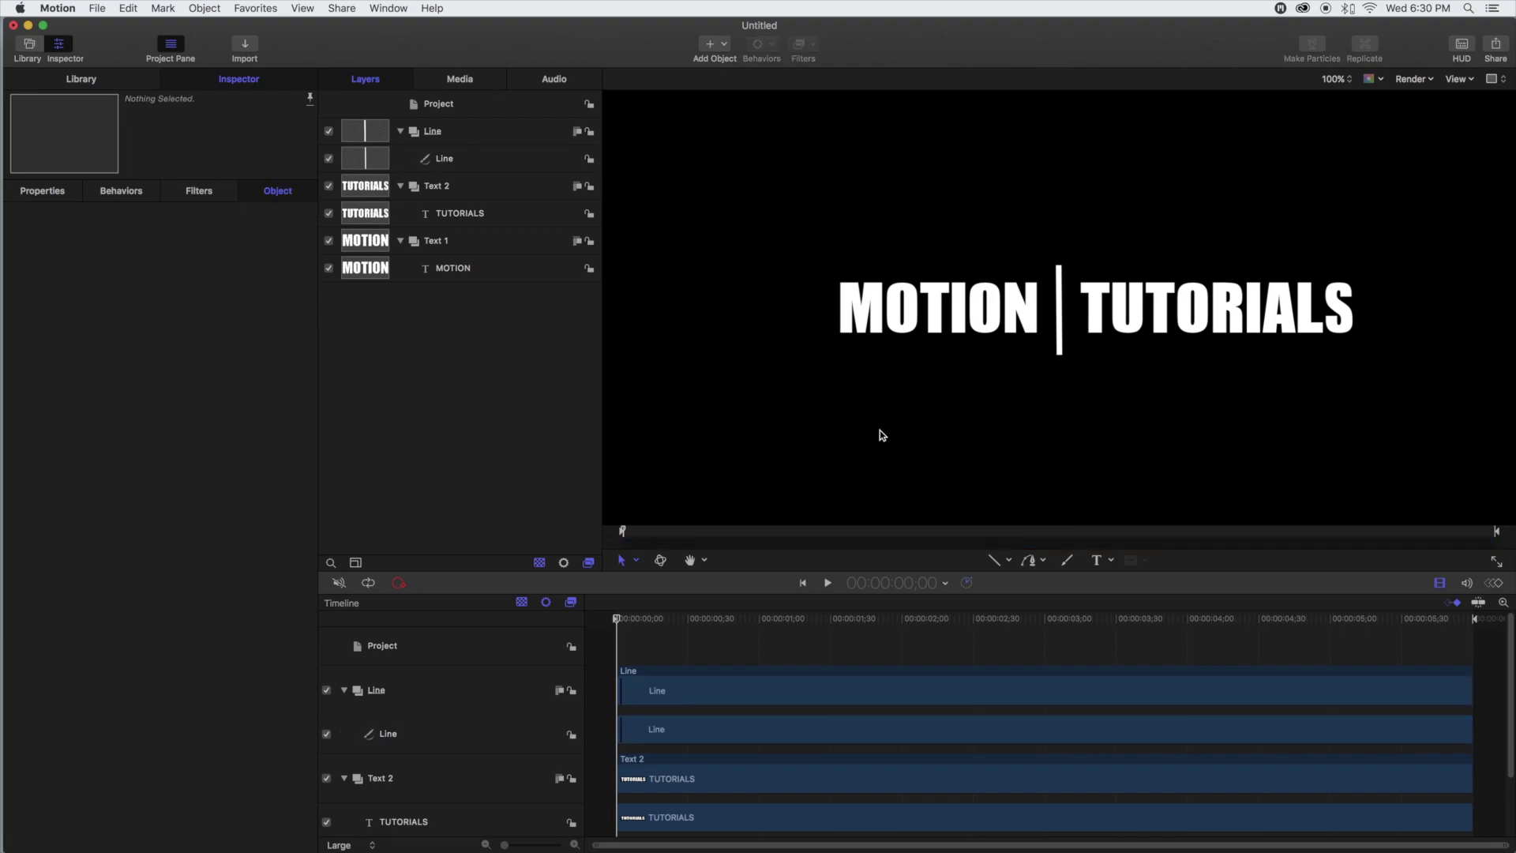
Step: Nudge TUTORIALS slightly left toward the divider line
left_click_drag(1295, 317, 1259, 316)
left_click(1107, 383)
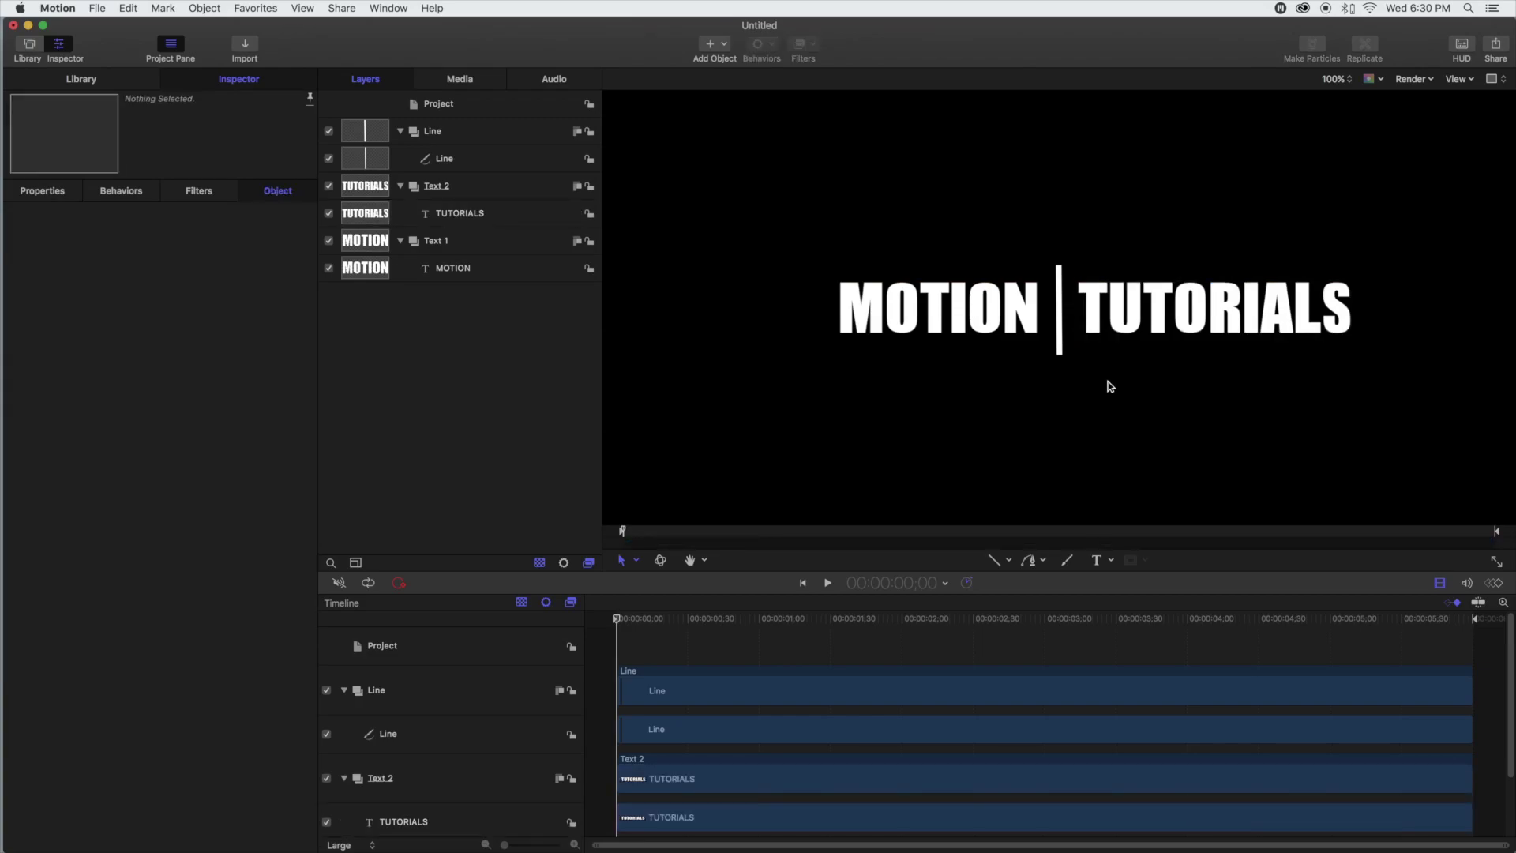
left_click_drag(1240, 312, 1237, 312)
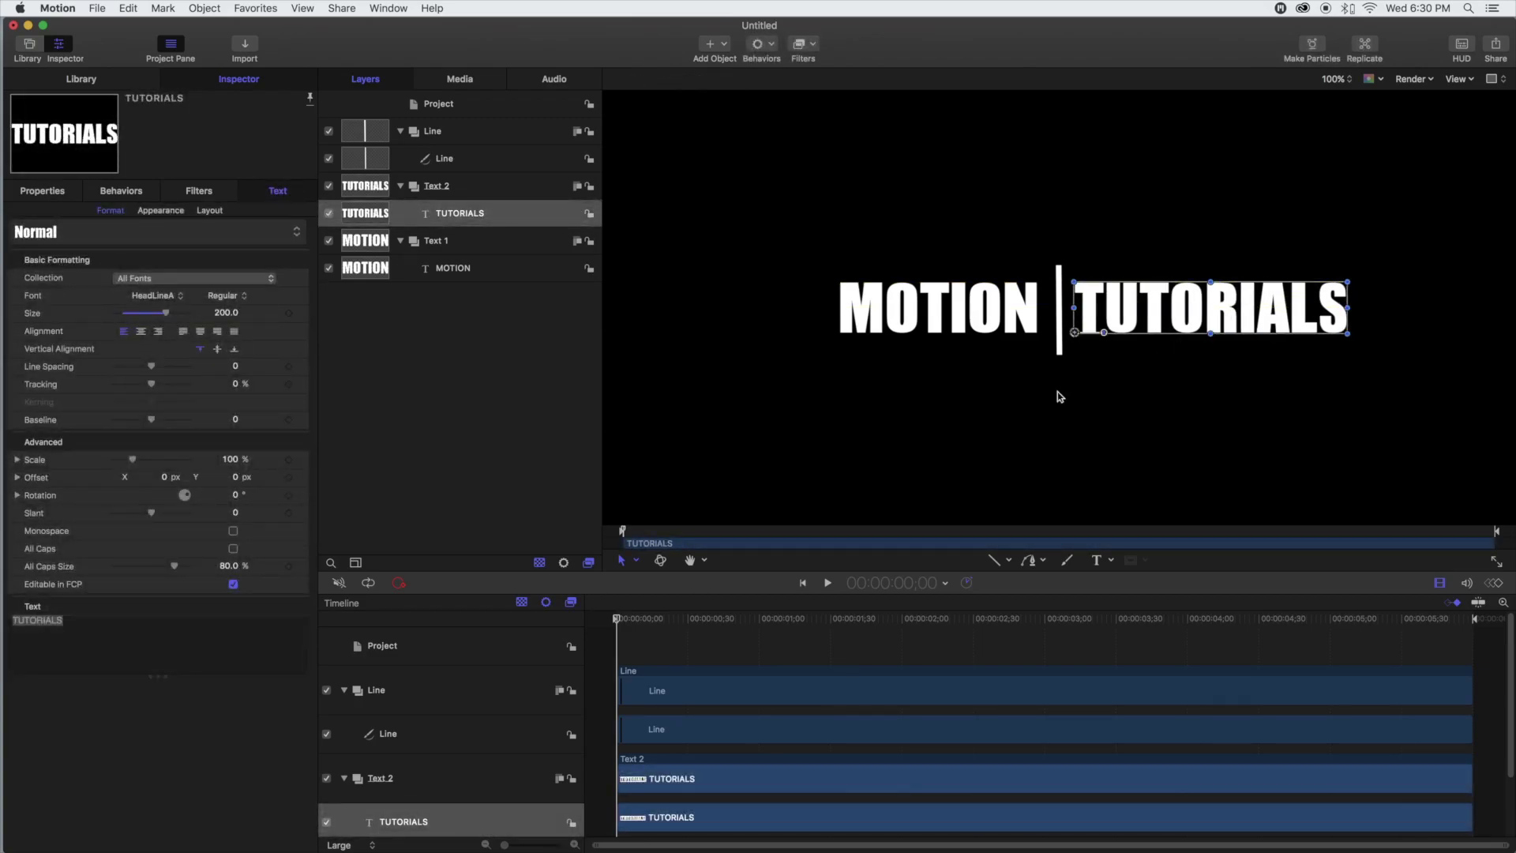
left_click(1007, 398)
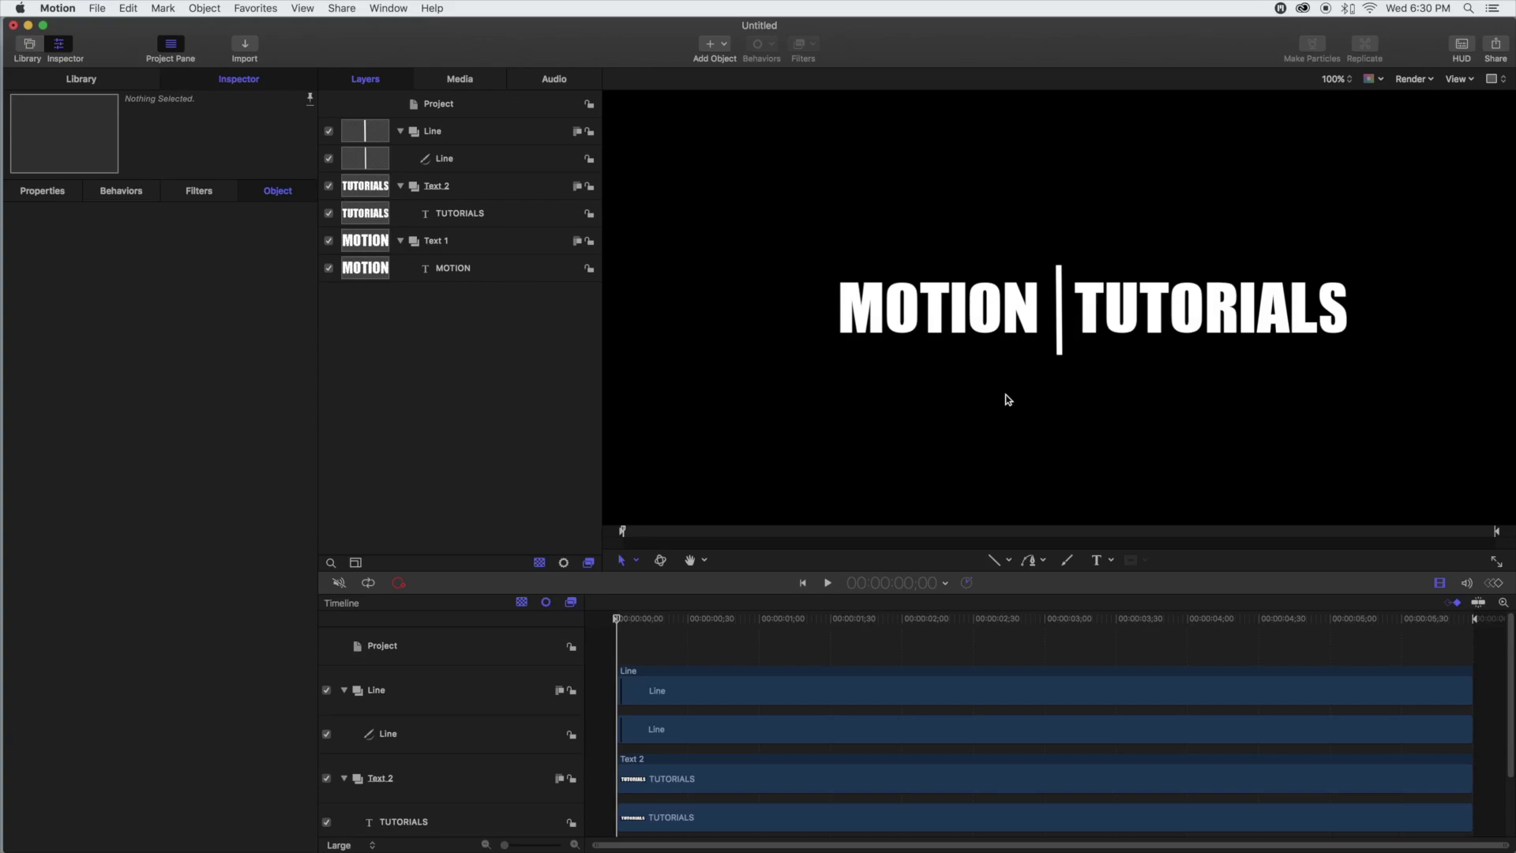
Step: Select the Text 1 group and show the list of mask shapes
left_click(467, 269)
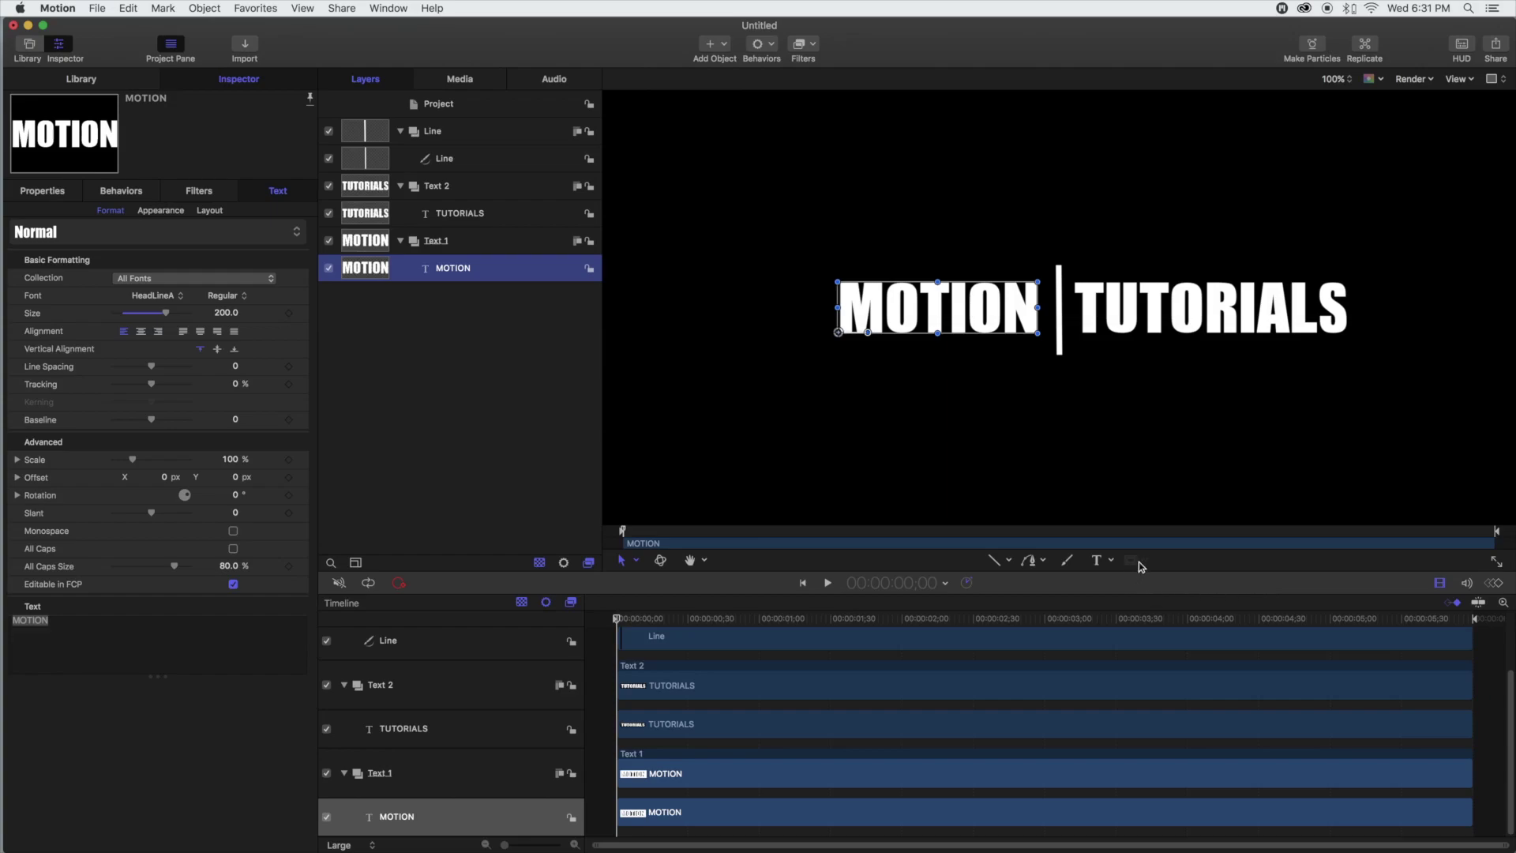
left_click(432, 241)
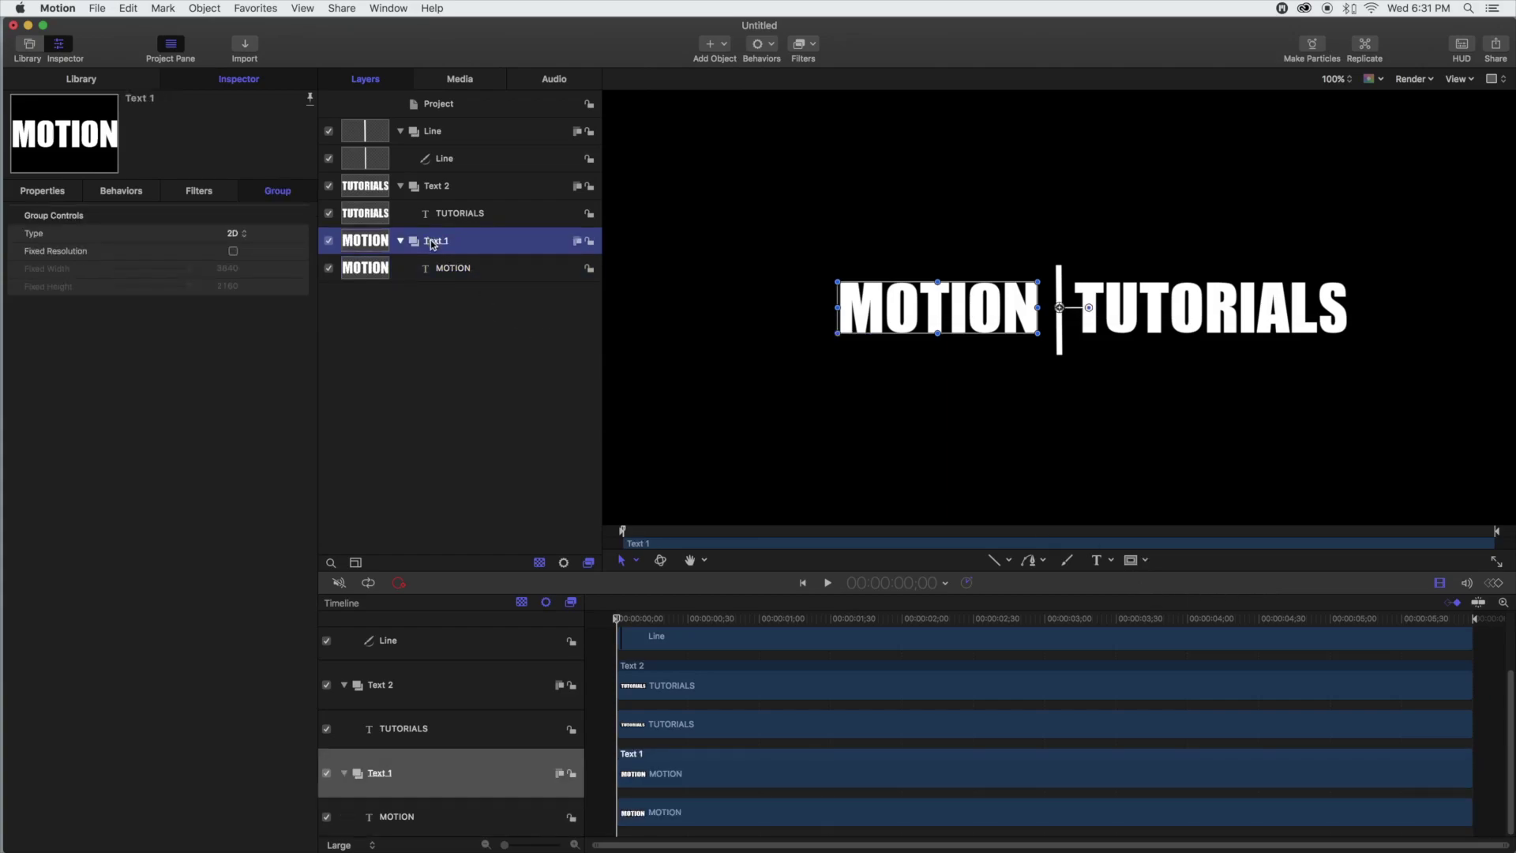
left_click(1146, 562)
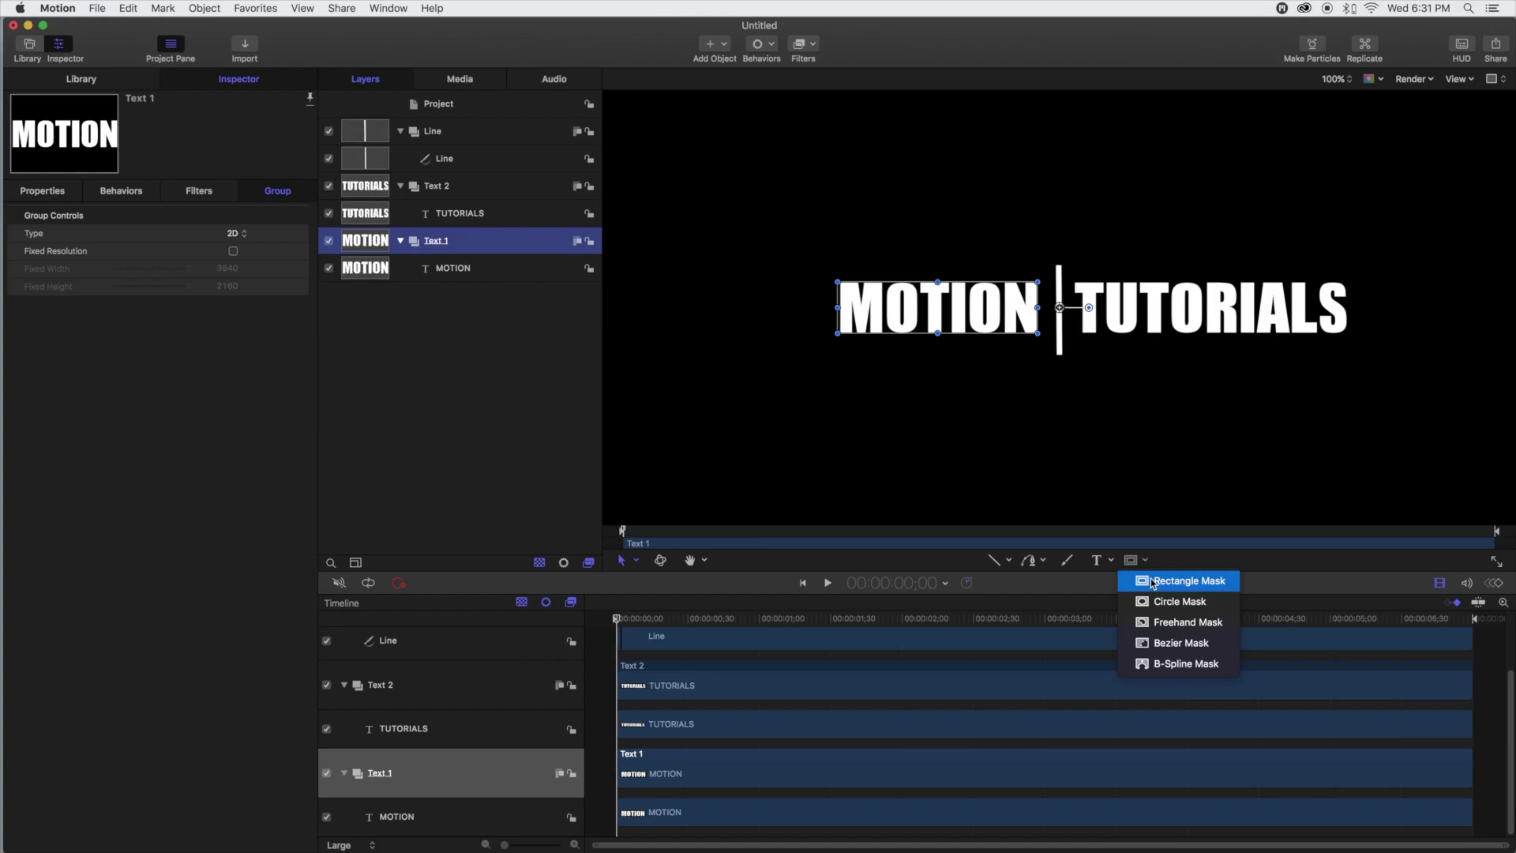
Step: Draw a Rectangle Mask over TUTORIALS on the Text 1 group
left_click(1154, 583)
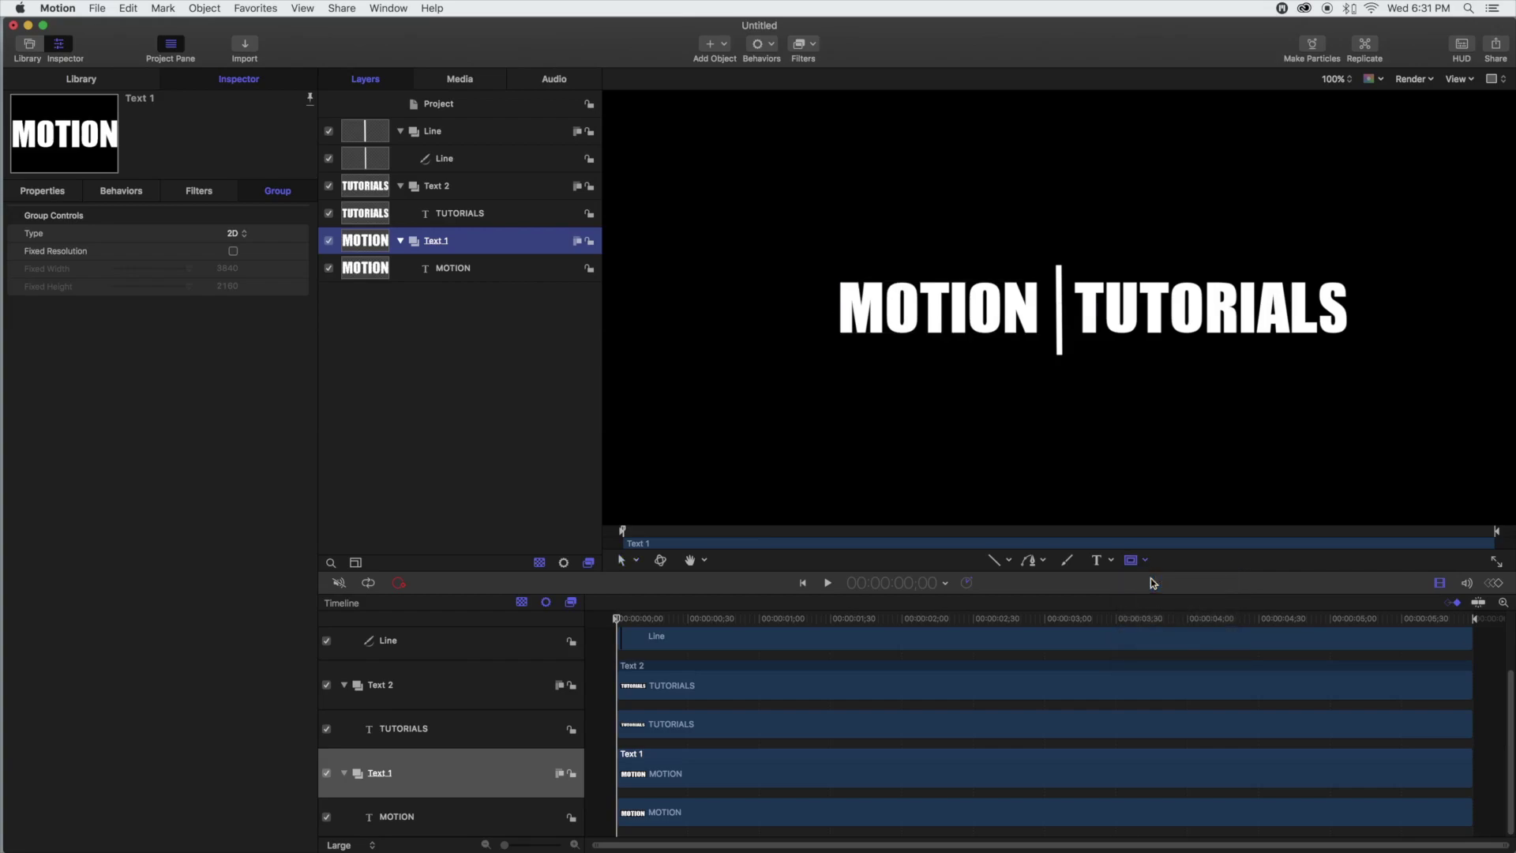
mouse_move(1058, 248)
left_mouse_down()
mouse_move(1079, 336)
mouse_move(1381, 384)
left_mouse_up()
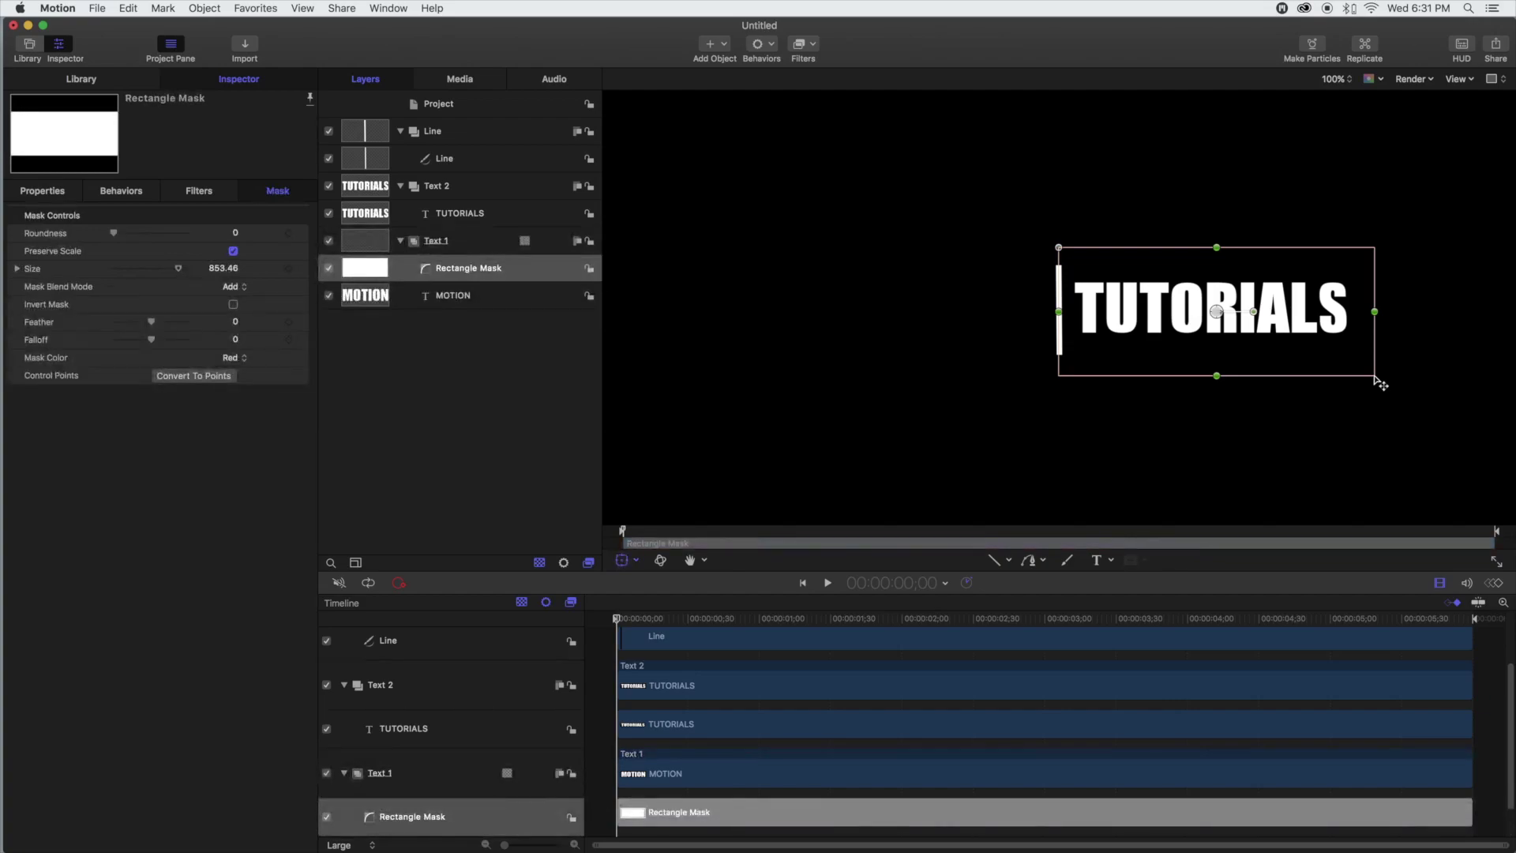
right_click(690, 817)
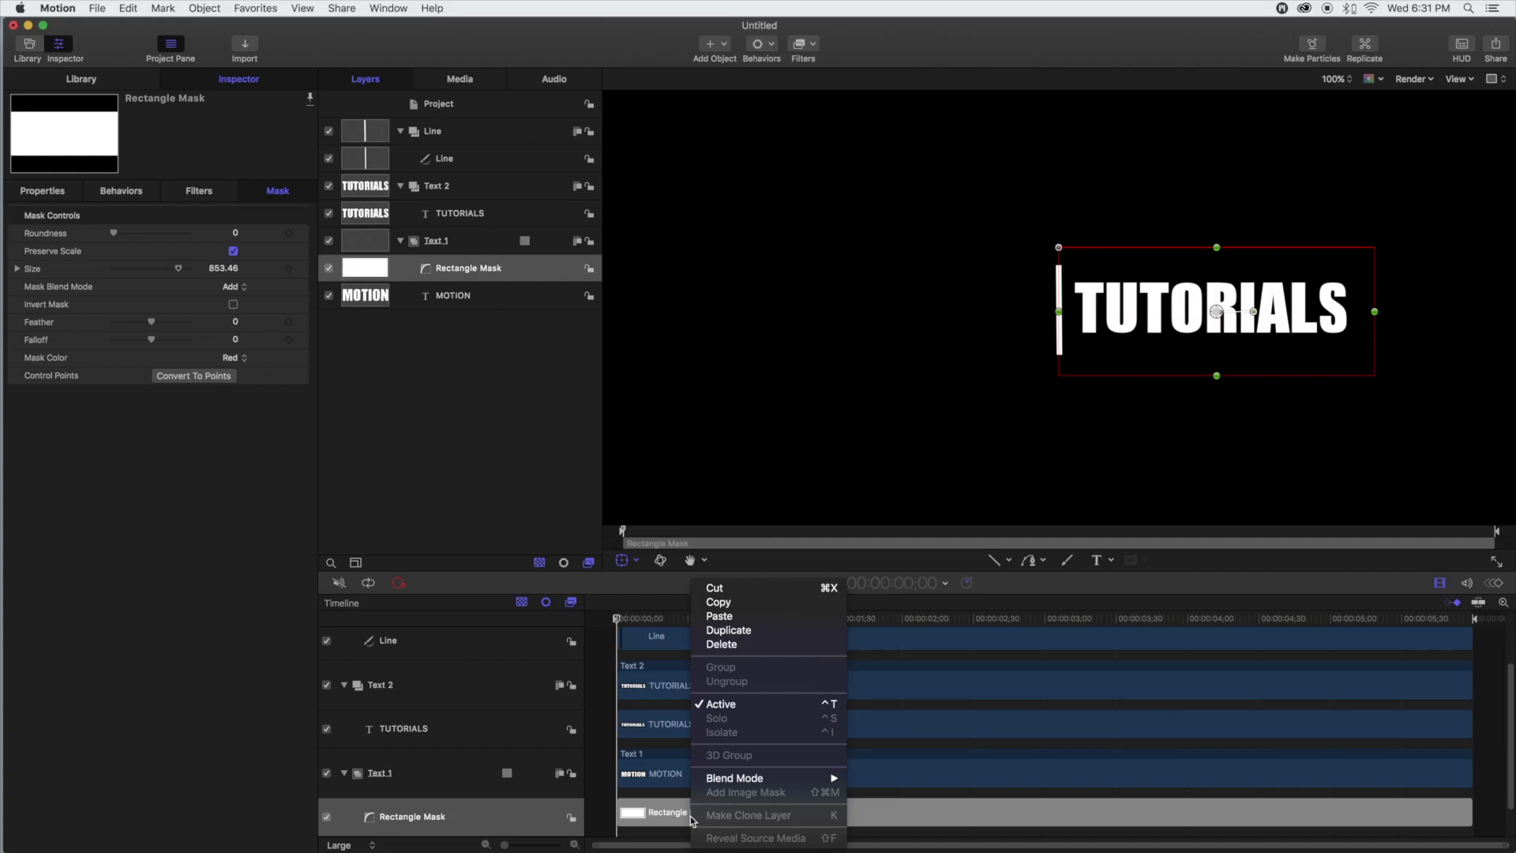
left_click(243, 87)
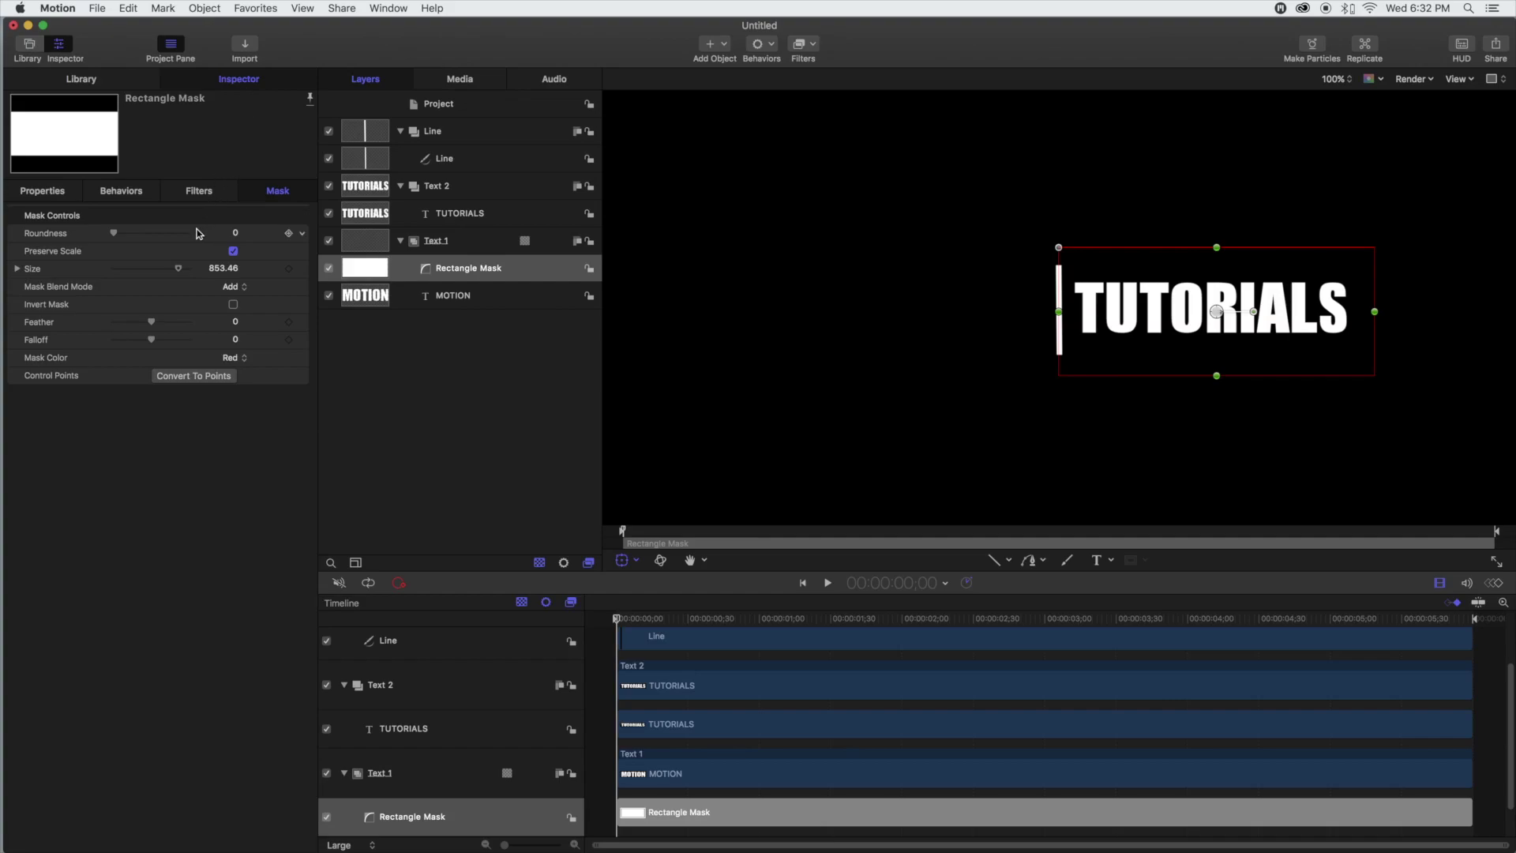
Step: Invert the mask and shift it so its left edge meets the divider line
left_click(233, 305)
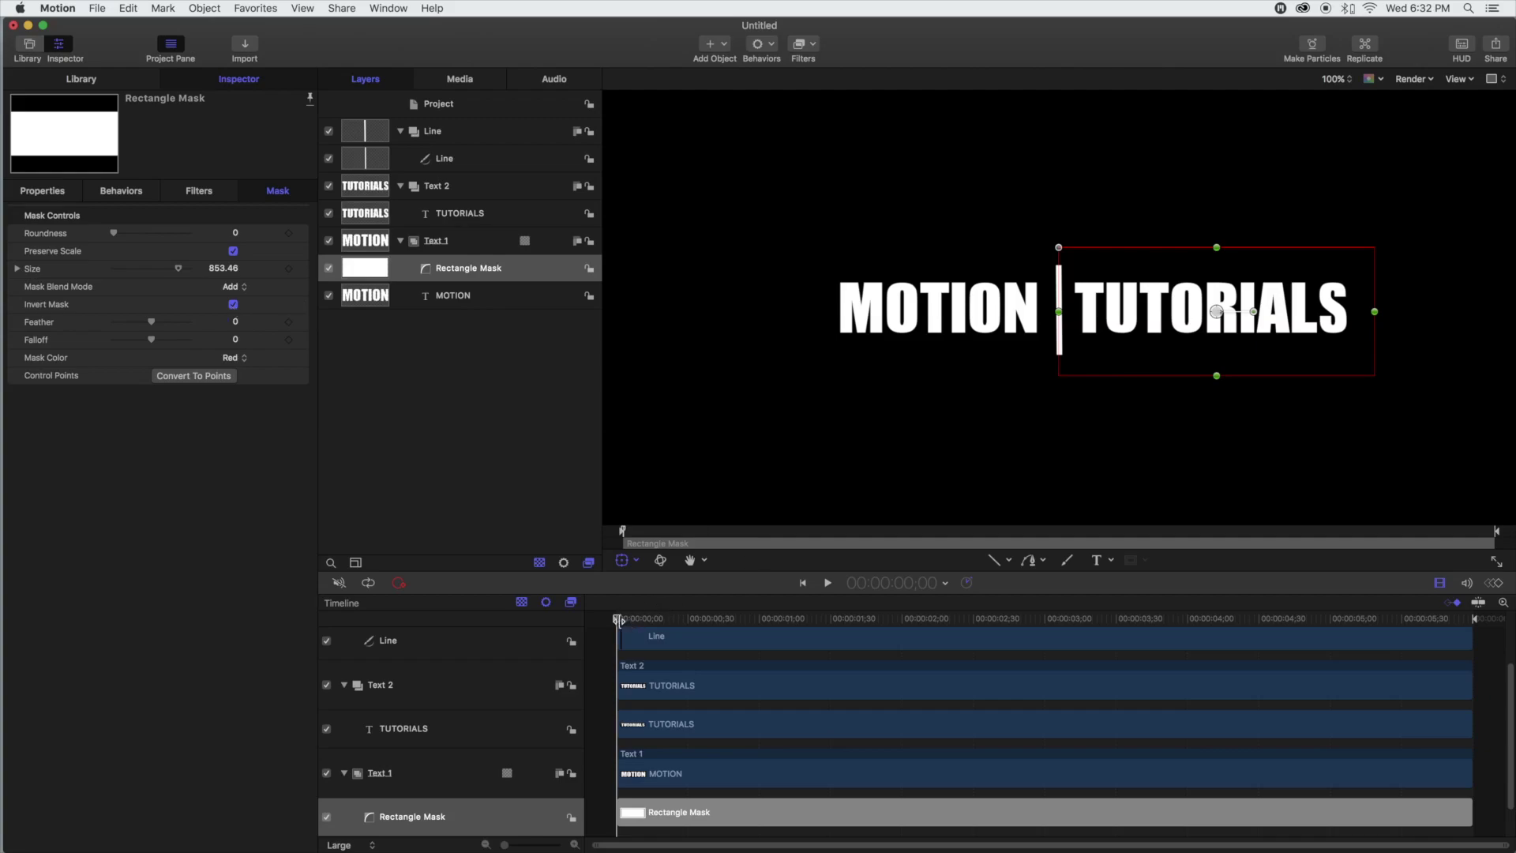
mouse_move(1134, 368)
left_mouse_down()
mouse_move(1047, 367)
mouse_move(1153, 363)
left_mouse_up()
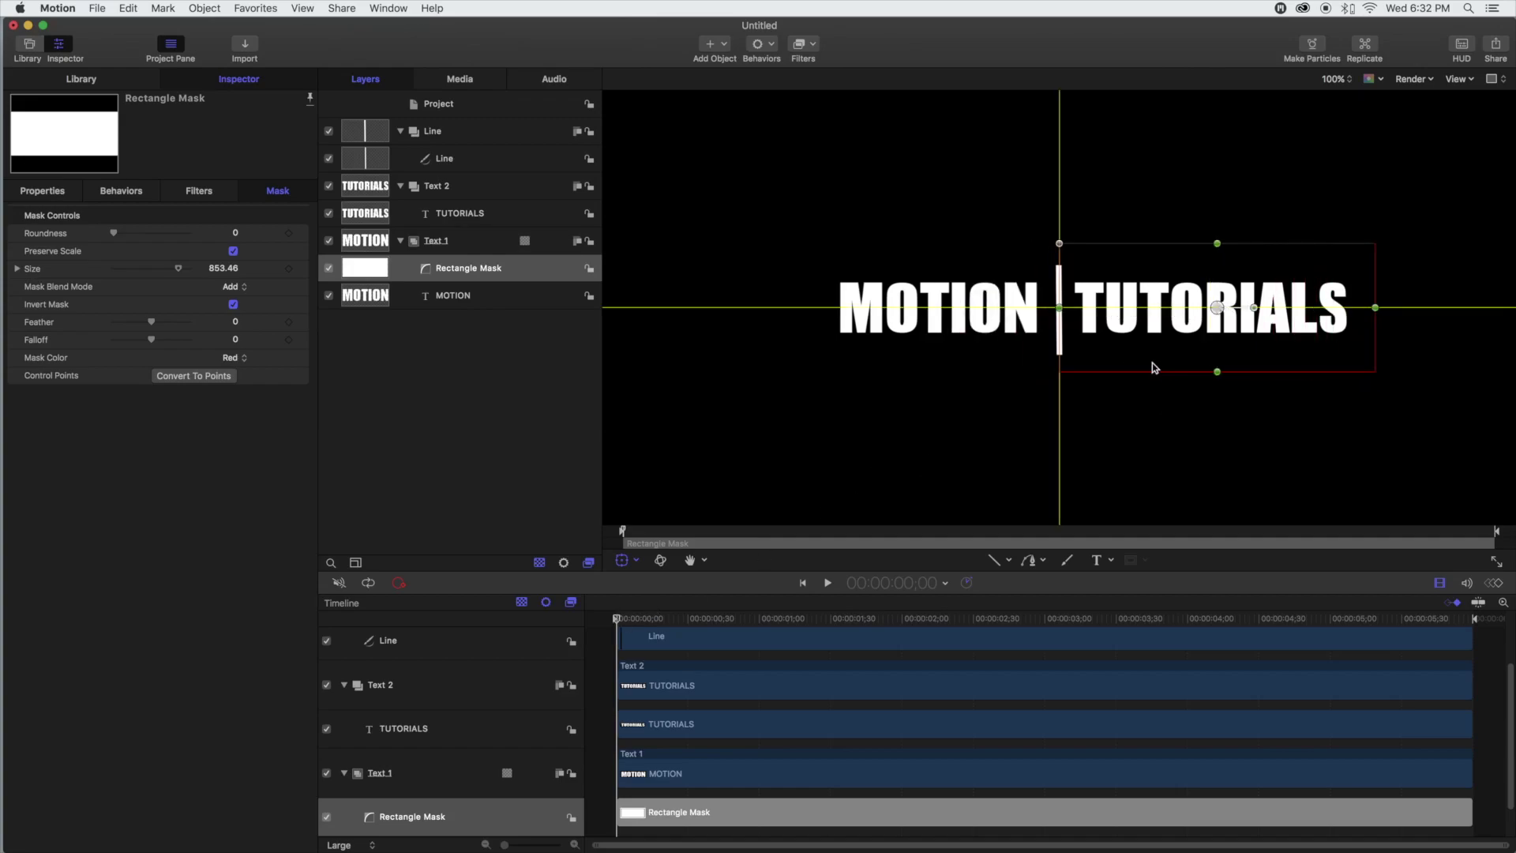
left_click_drag(1152, 364, 1153, 364)
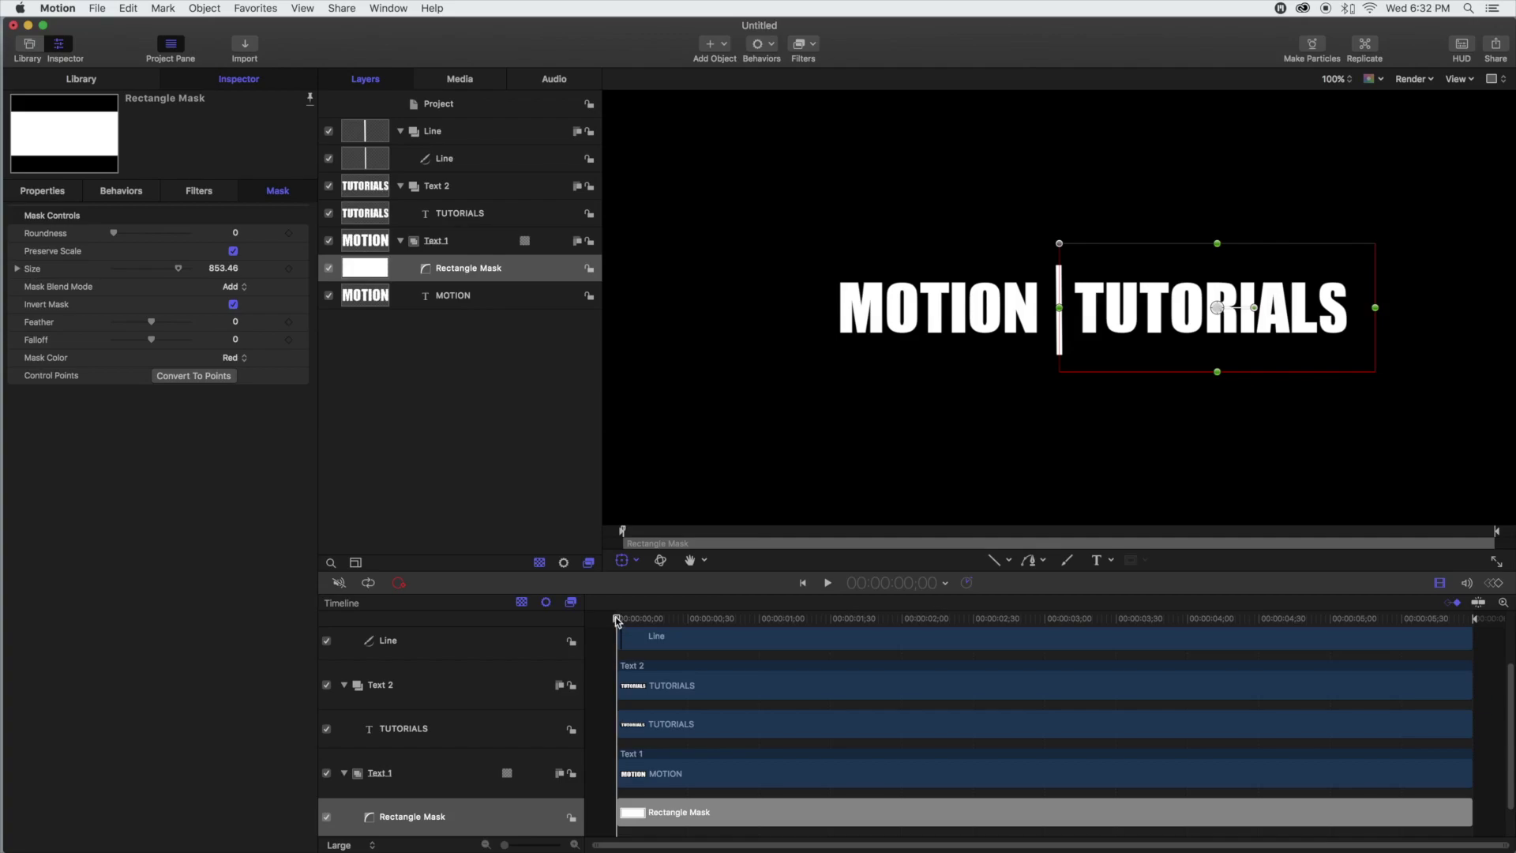
Step: Select the MOTION text layer and set the playhead to 00:00:01;00
left_click(474, 298)
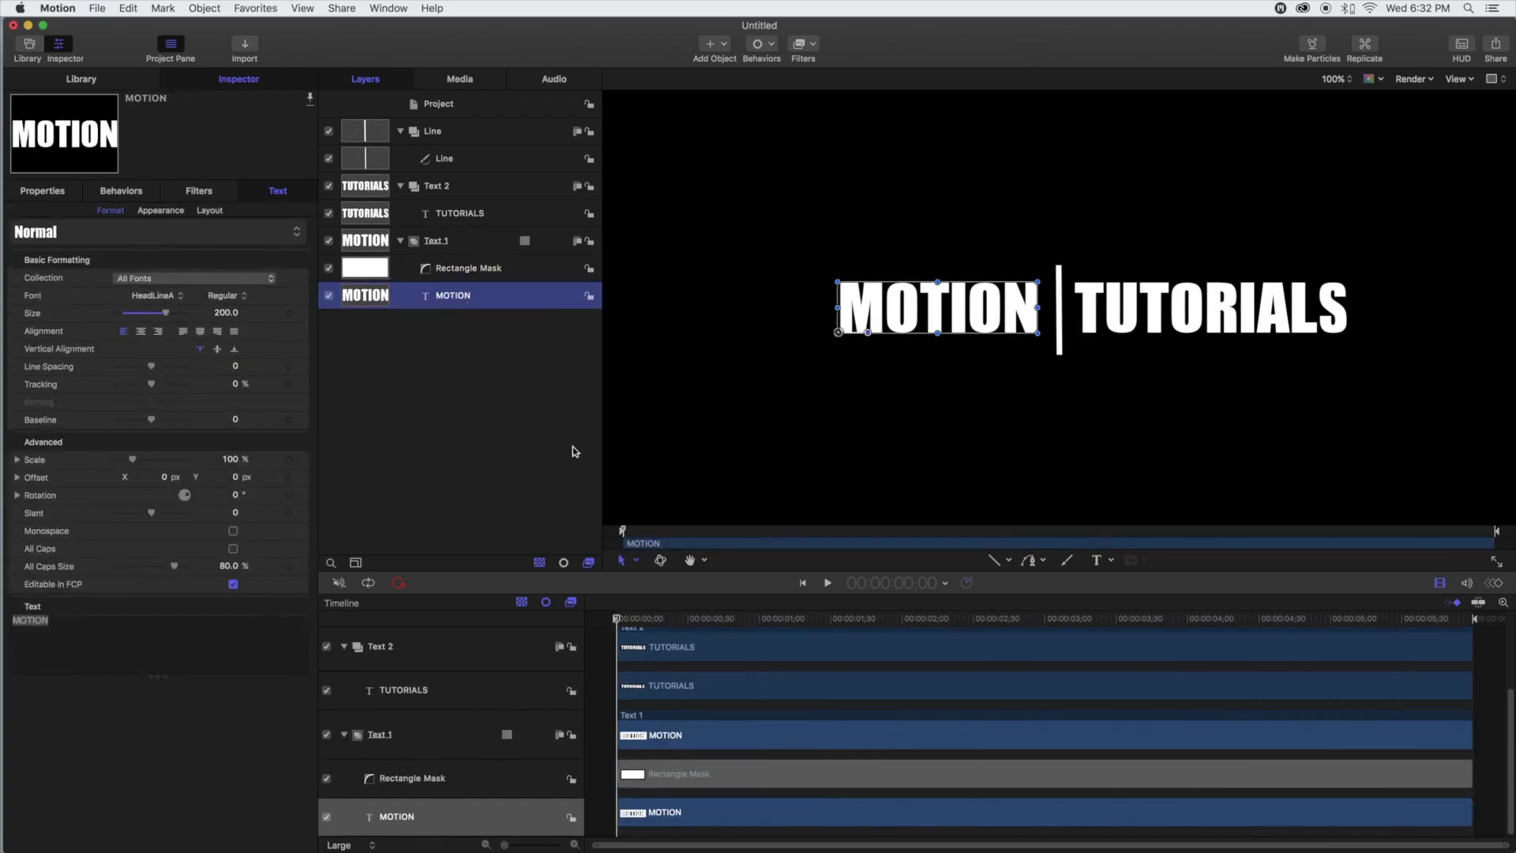
left_click_drag(620, 619, 695, 624)
left_click_drag(875, 617, 760, 618)
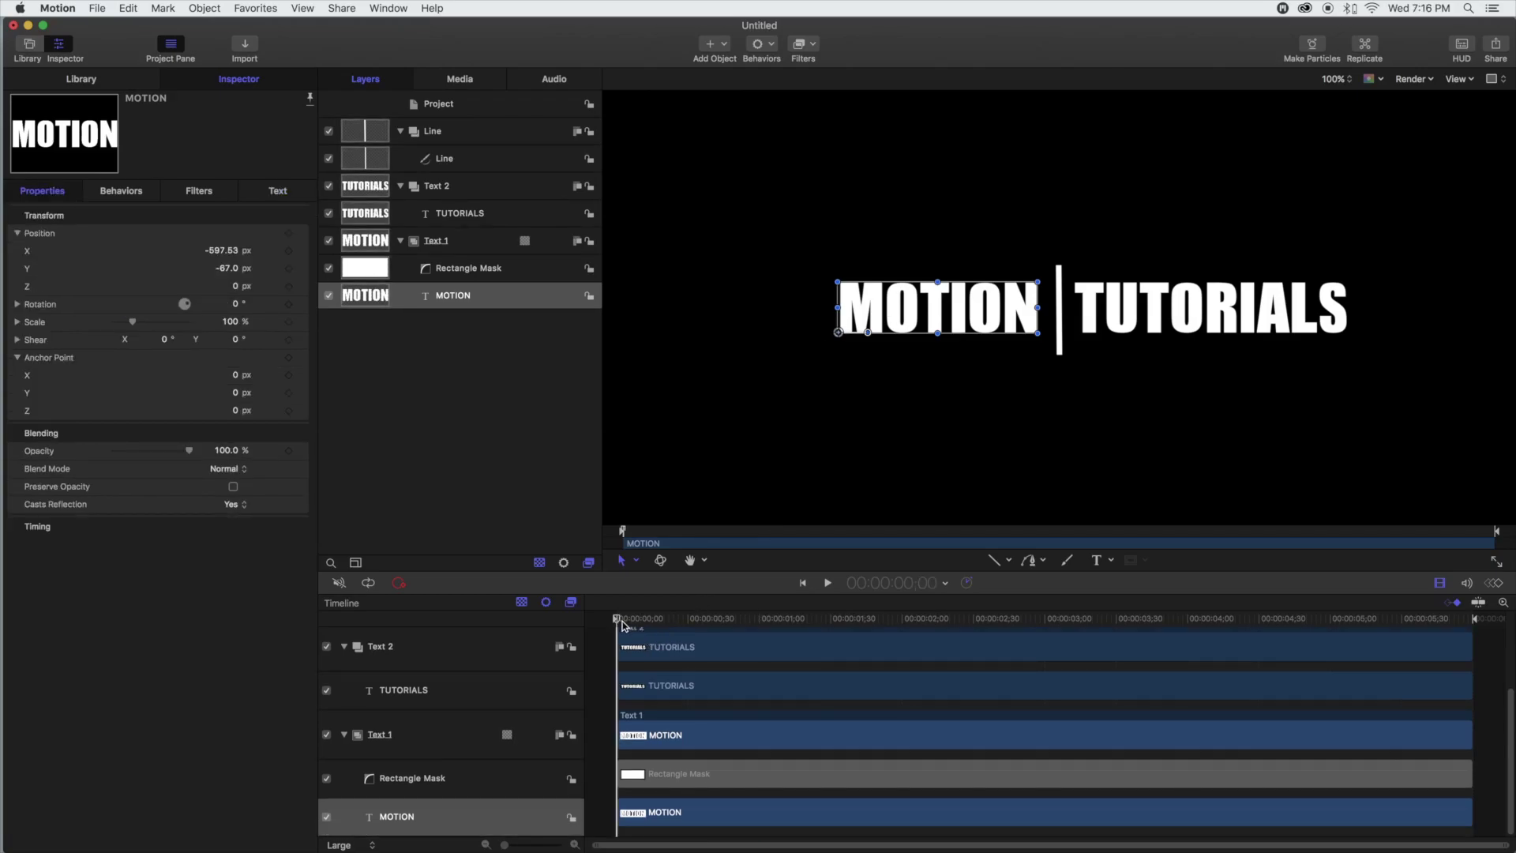
mouse_move(617, 620)
left_mouse_down()
mouse_move(800, 624)
mouse_move(759, 628)
left_mouse_up()
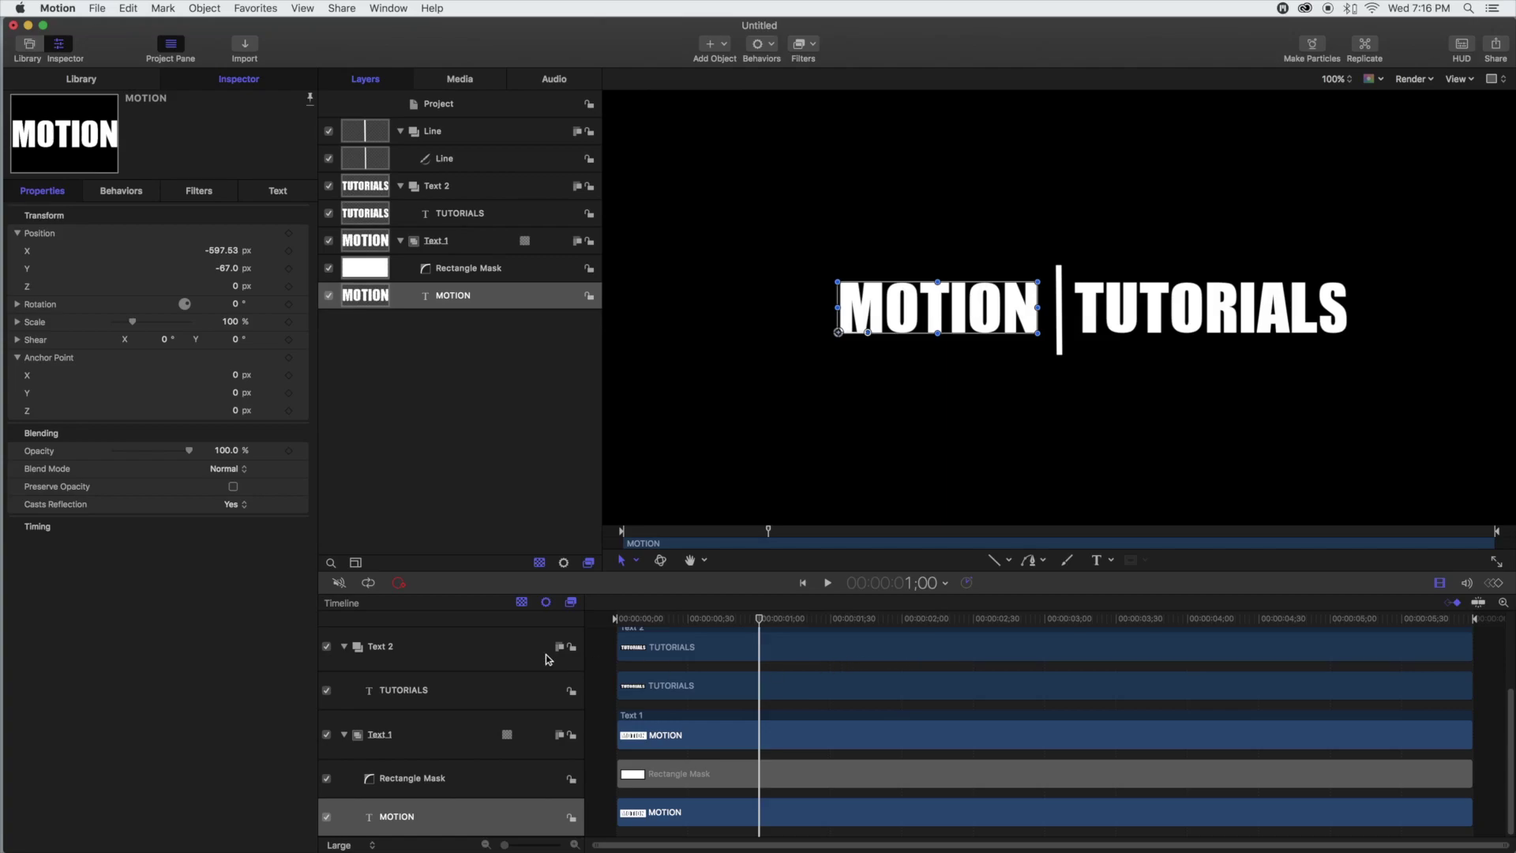
Step: Add a Position keyframe for MOTION at one second, then return to frame 0
left_click(462, 300)
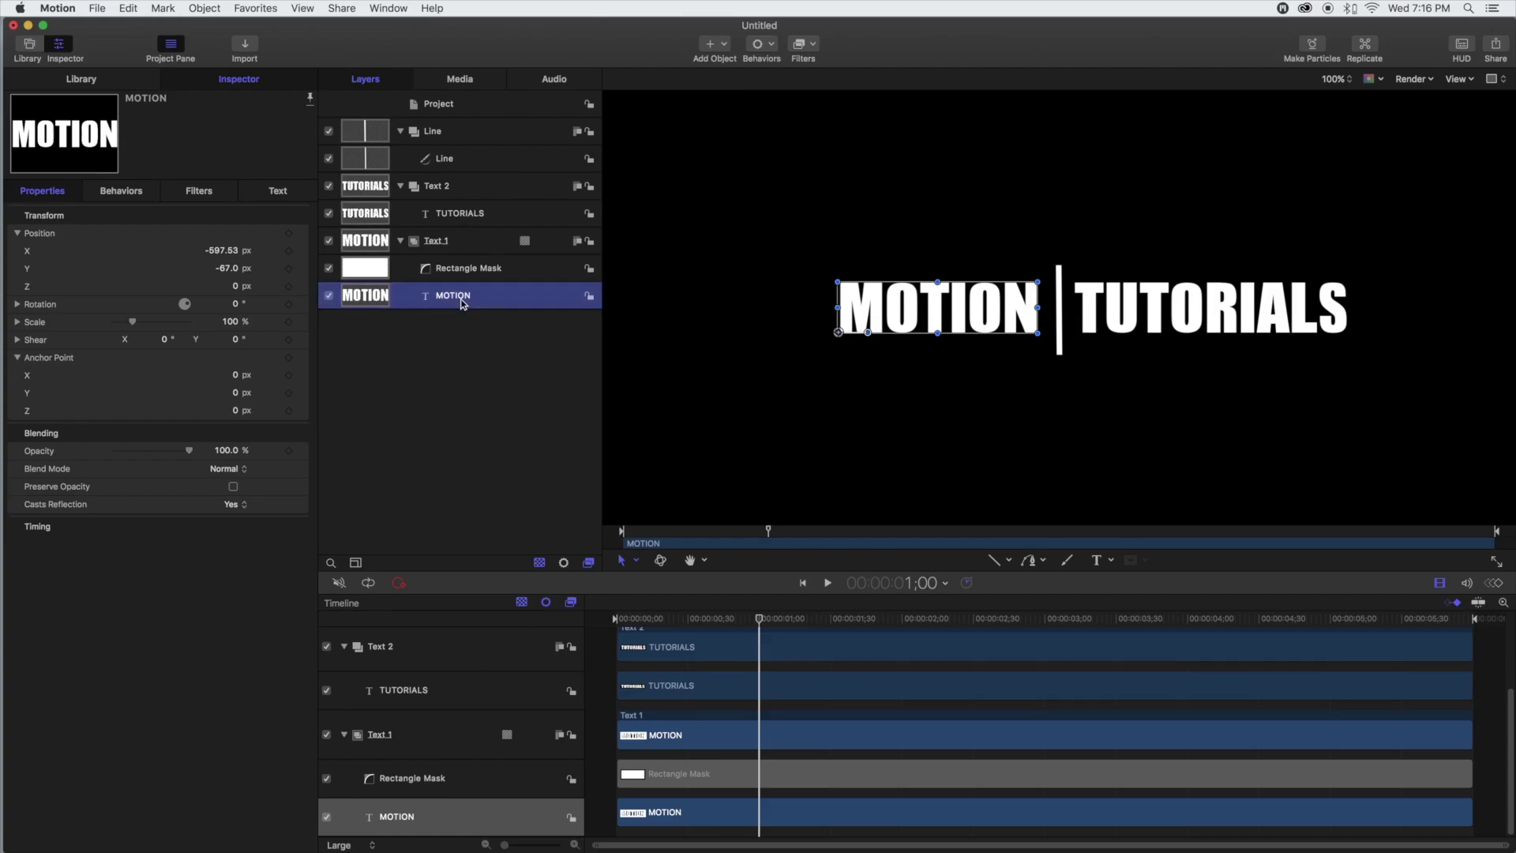
left_click(289, 234)
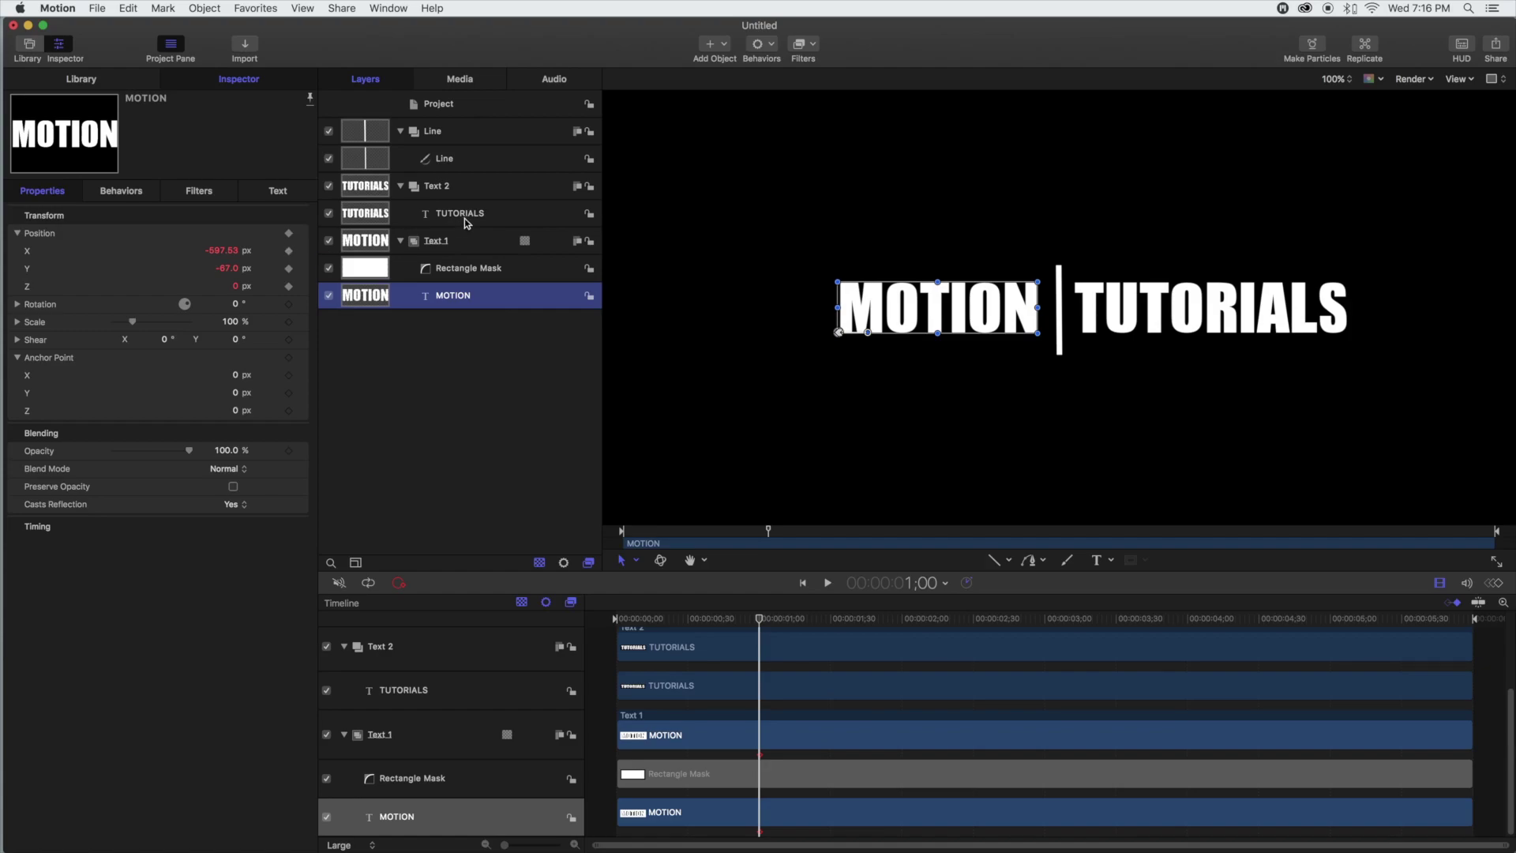
left_click(758, 621)
left_click_drag(758, 622, 596, 624)
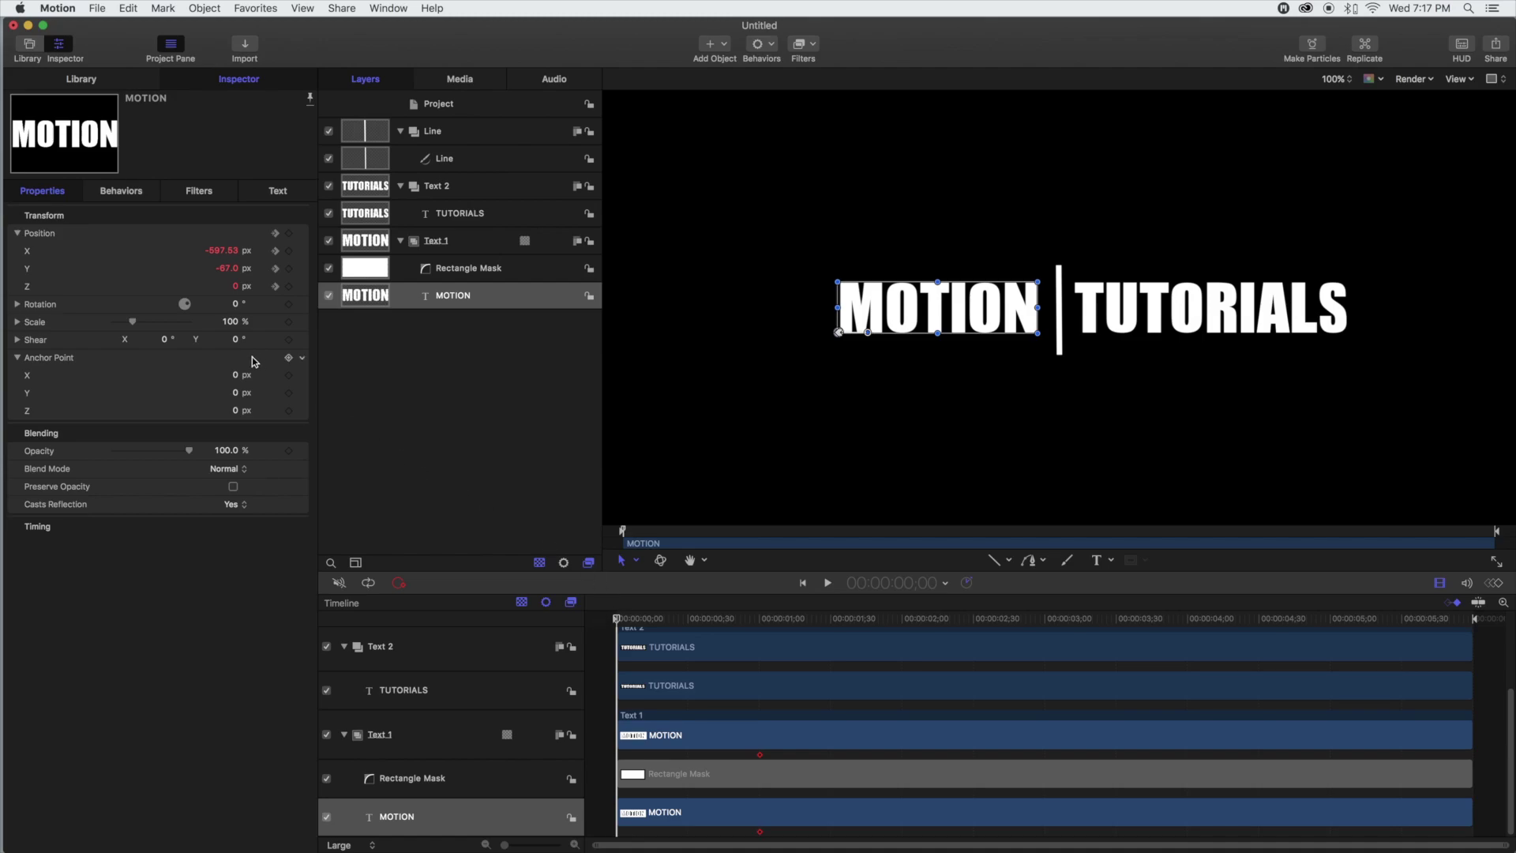
Step: Set MOTION's Position X to 10.47 at frame 0 and preview it sliding out
left_click(224, 251)
key("Up")
key("Up")
key("Up")
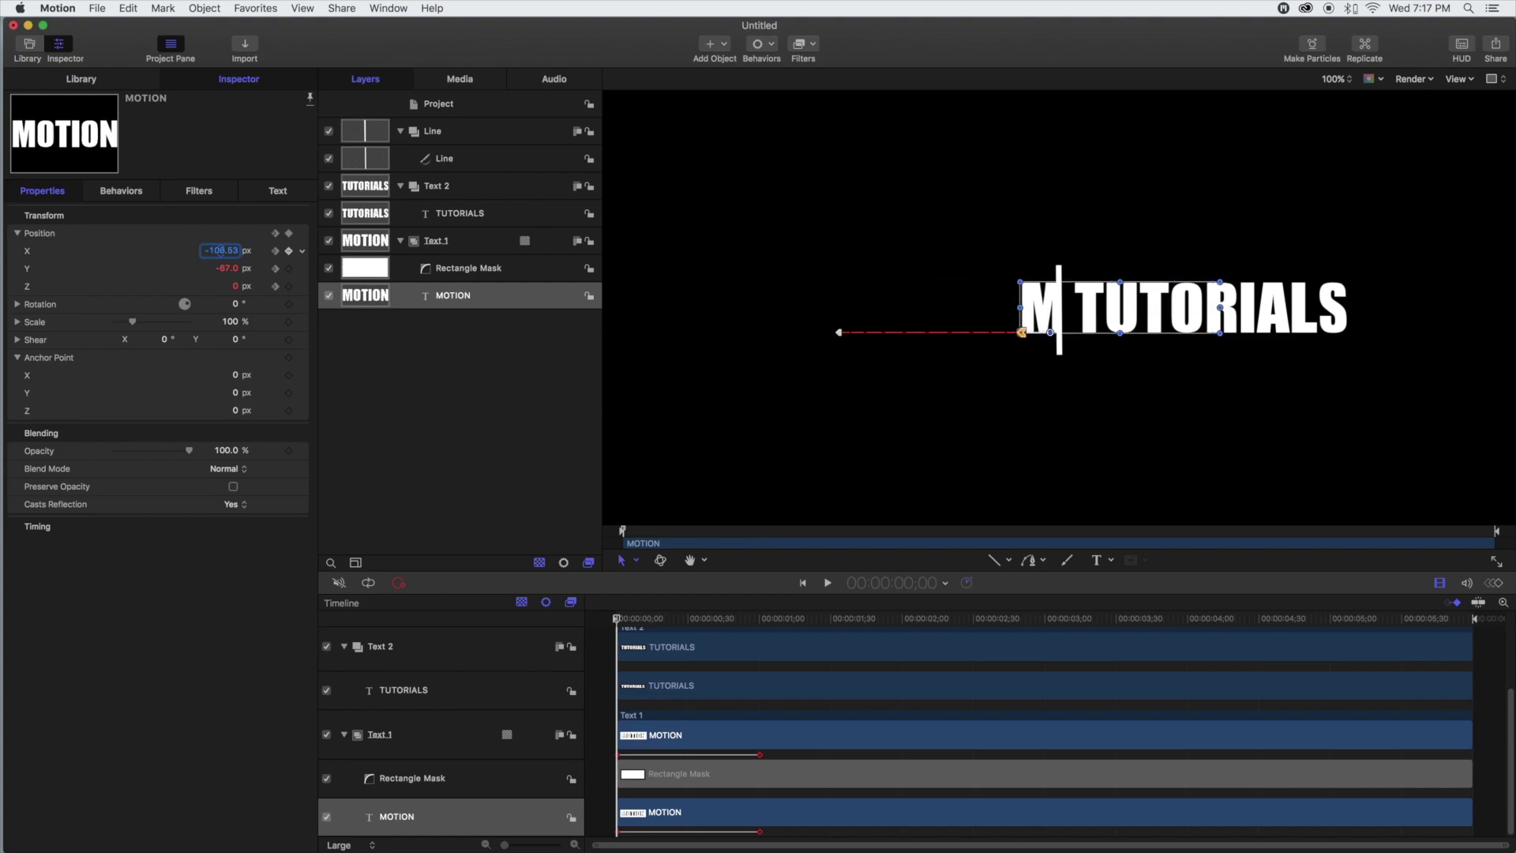
key("Up")
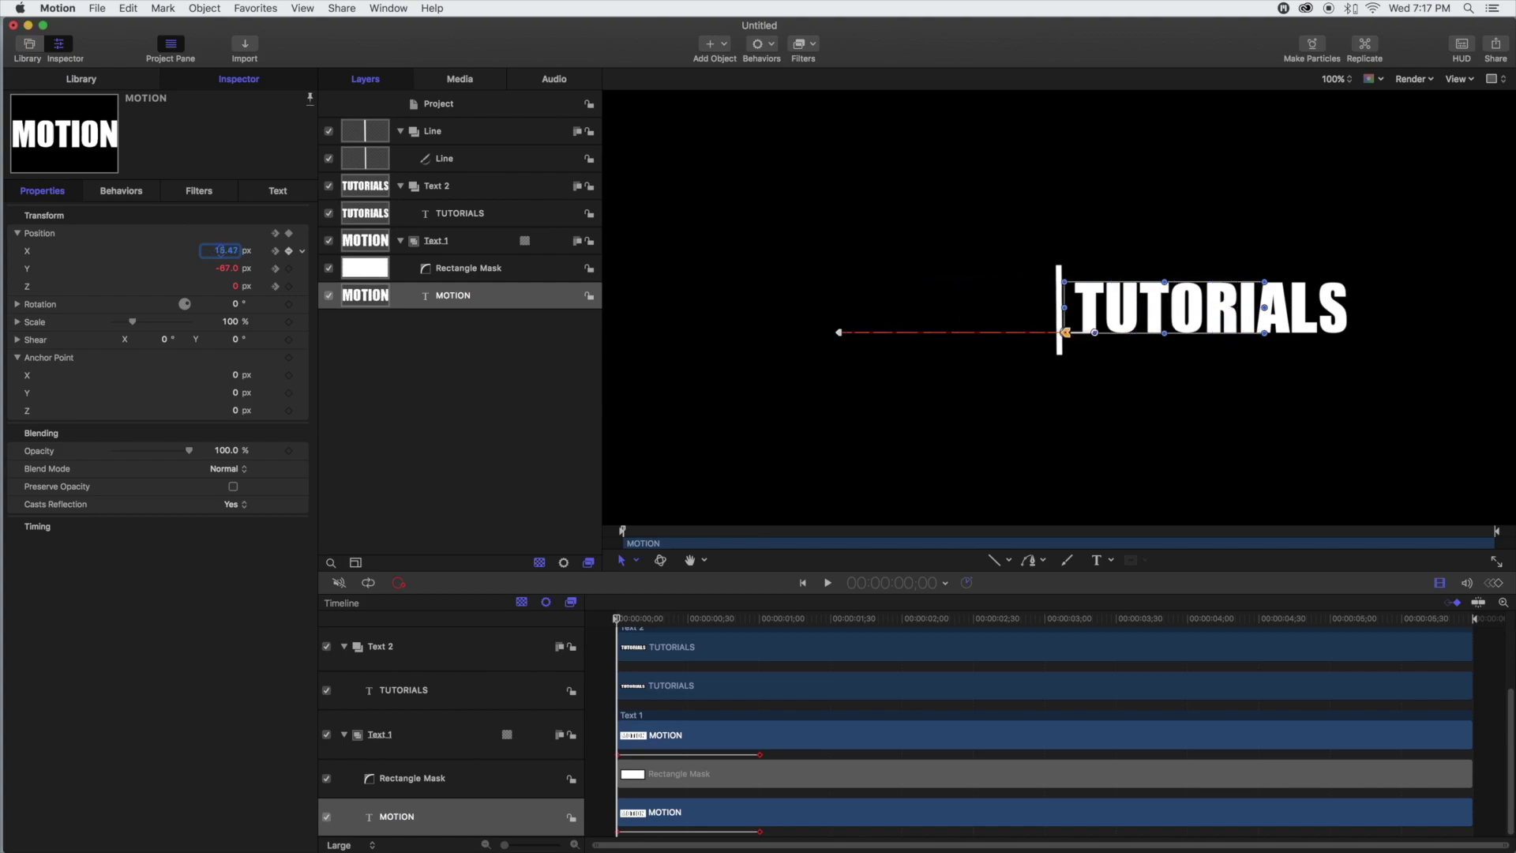
key("Down")
key("Down")
key("Down")
key("Down")
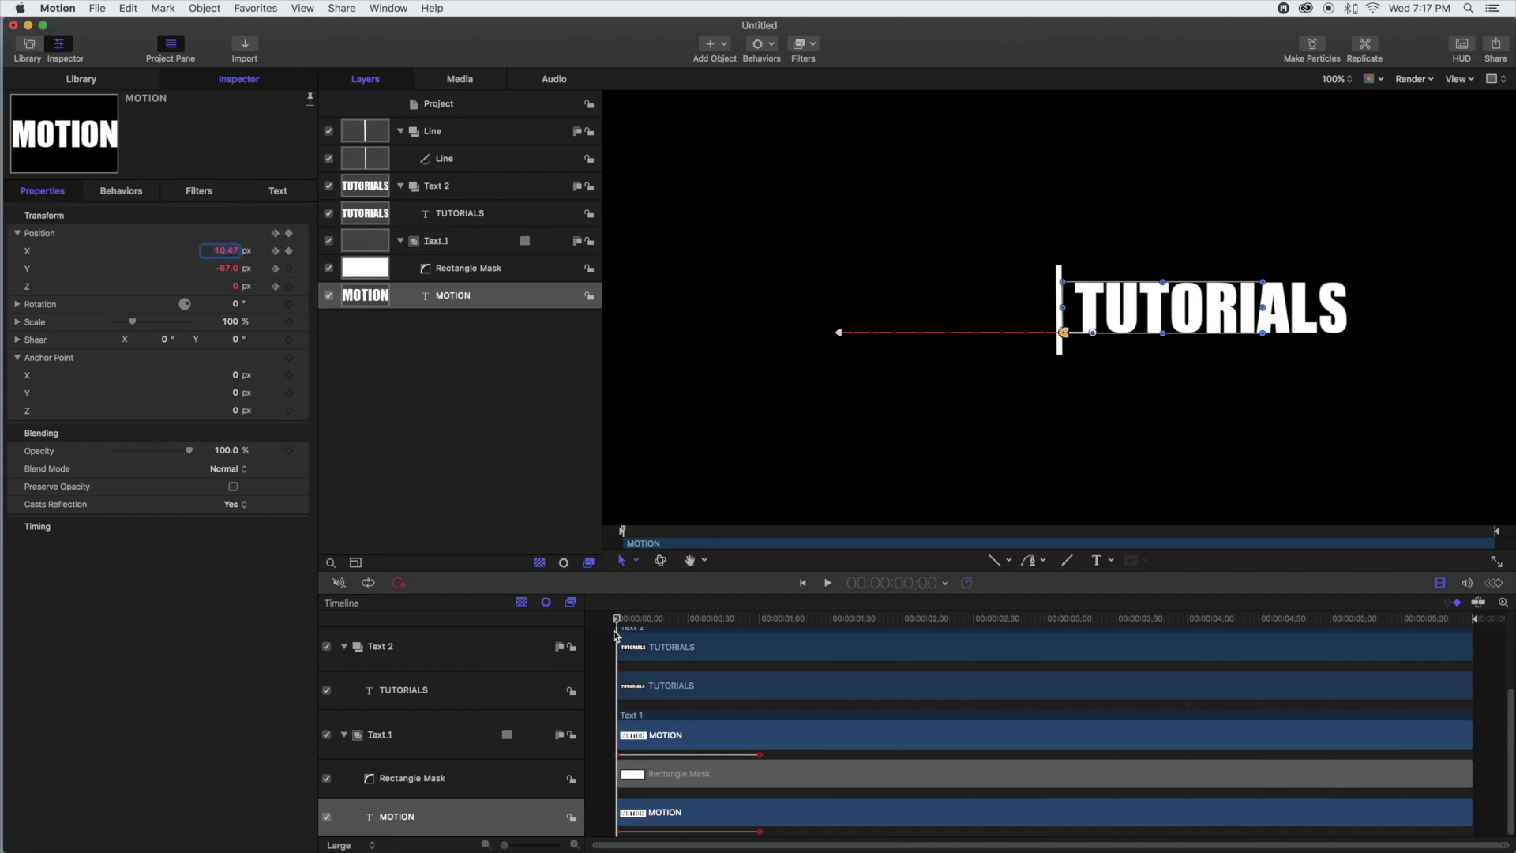
left_click_drag(619, 624, 533, 642)
Step: Select TUTORIALS and set the playhead to 1;01 for its end Position keyframe
left_click(458, 216)
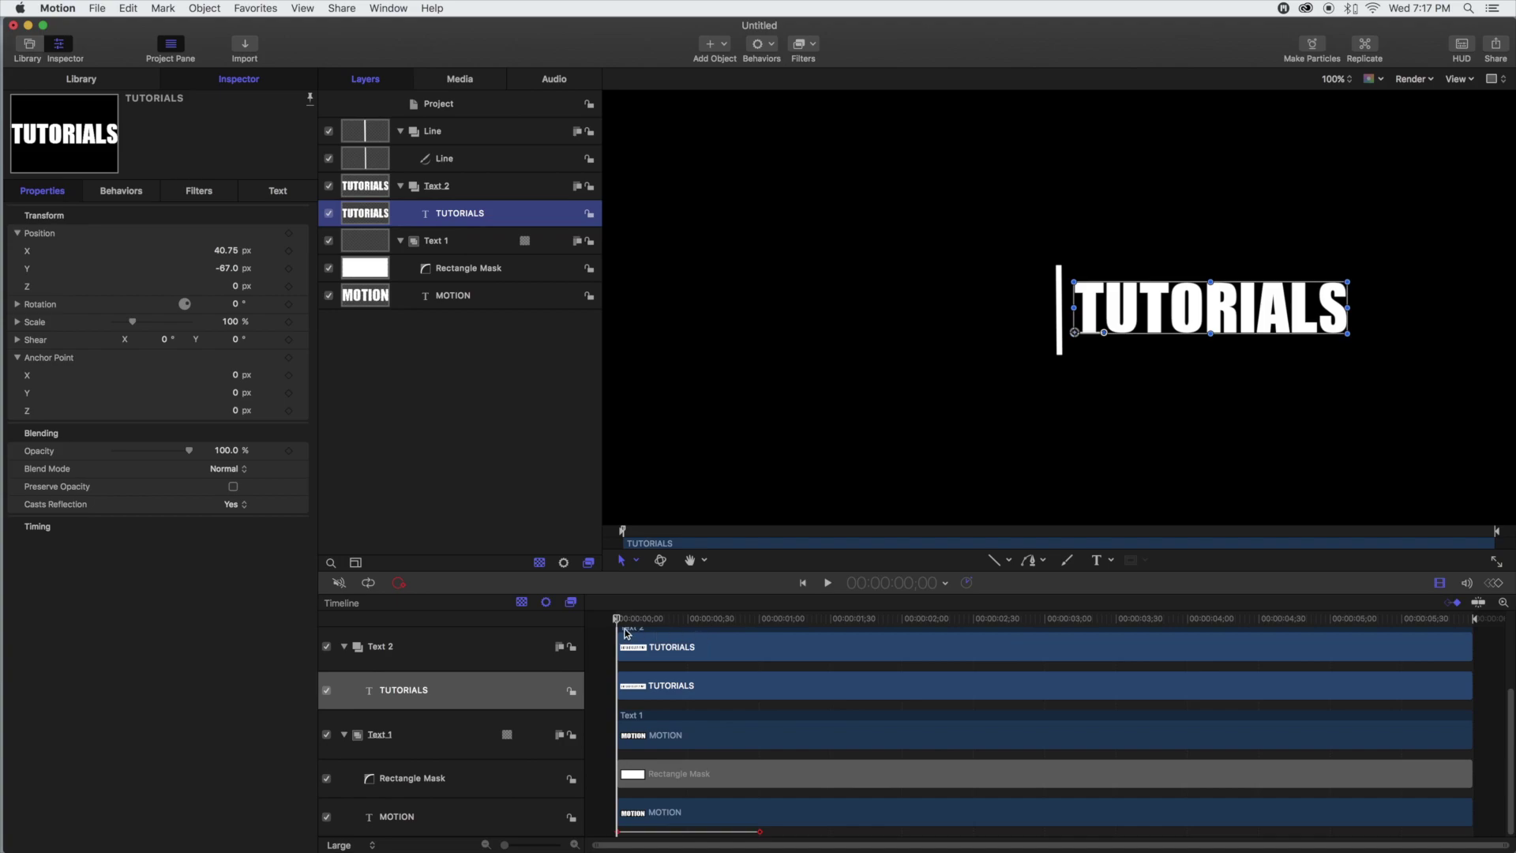
left_click_drag(617, 622, 764, 639)
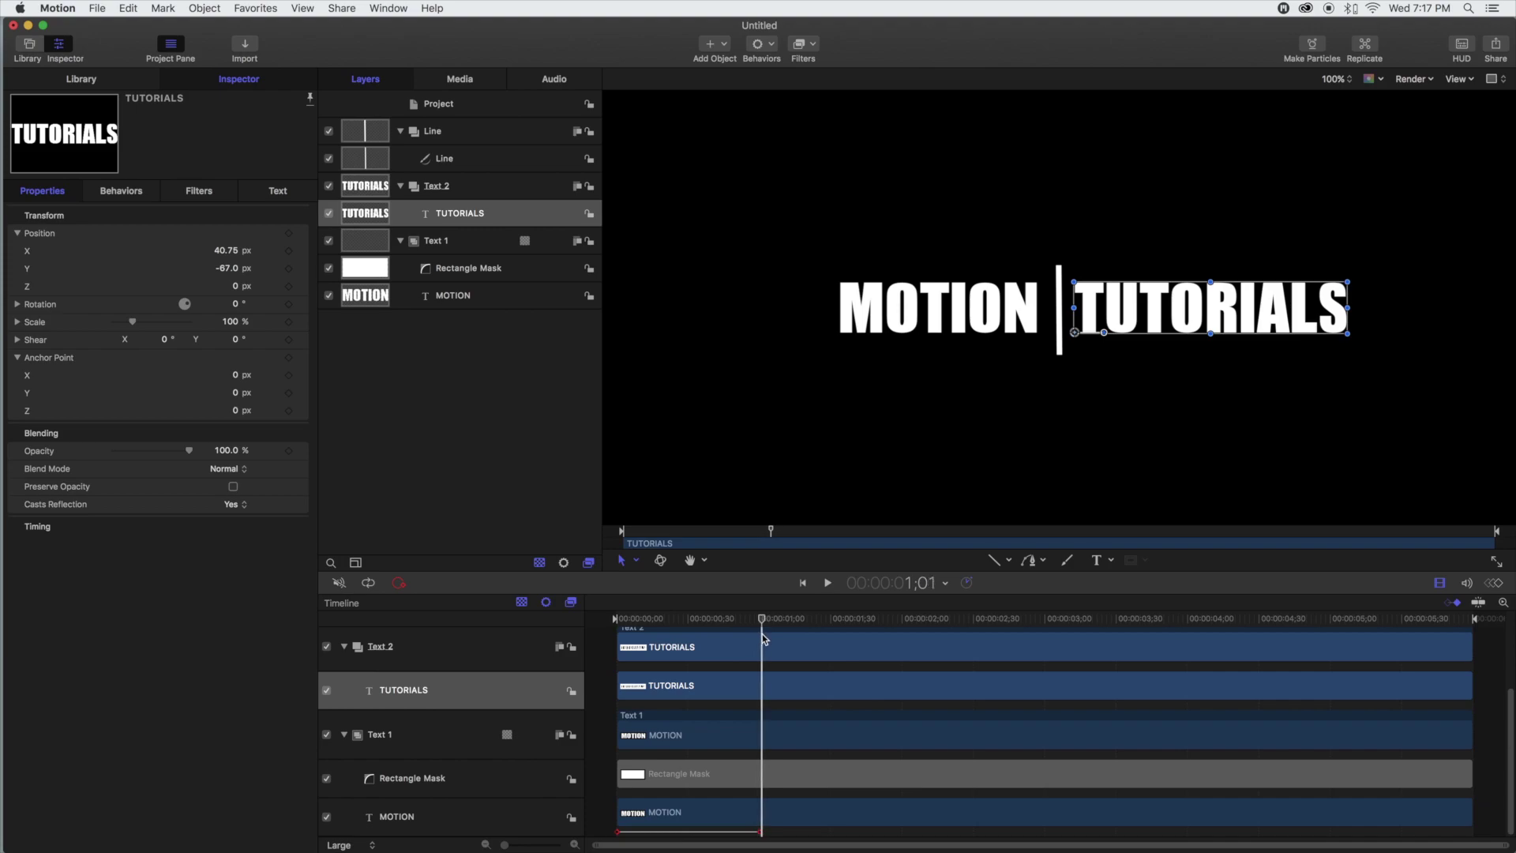
left_click_drag(763, 638, 558, 641)
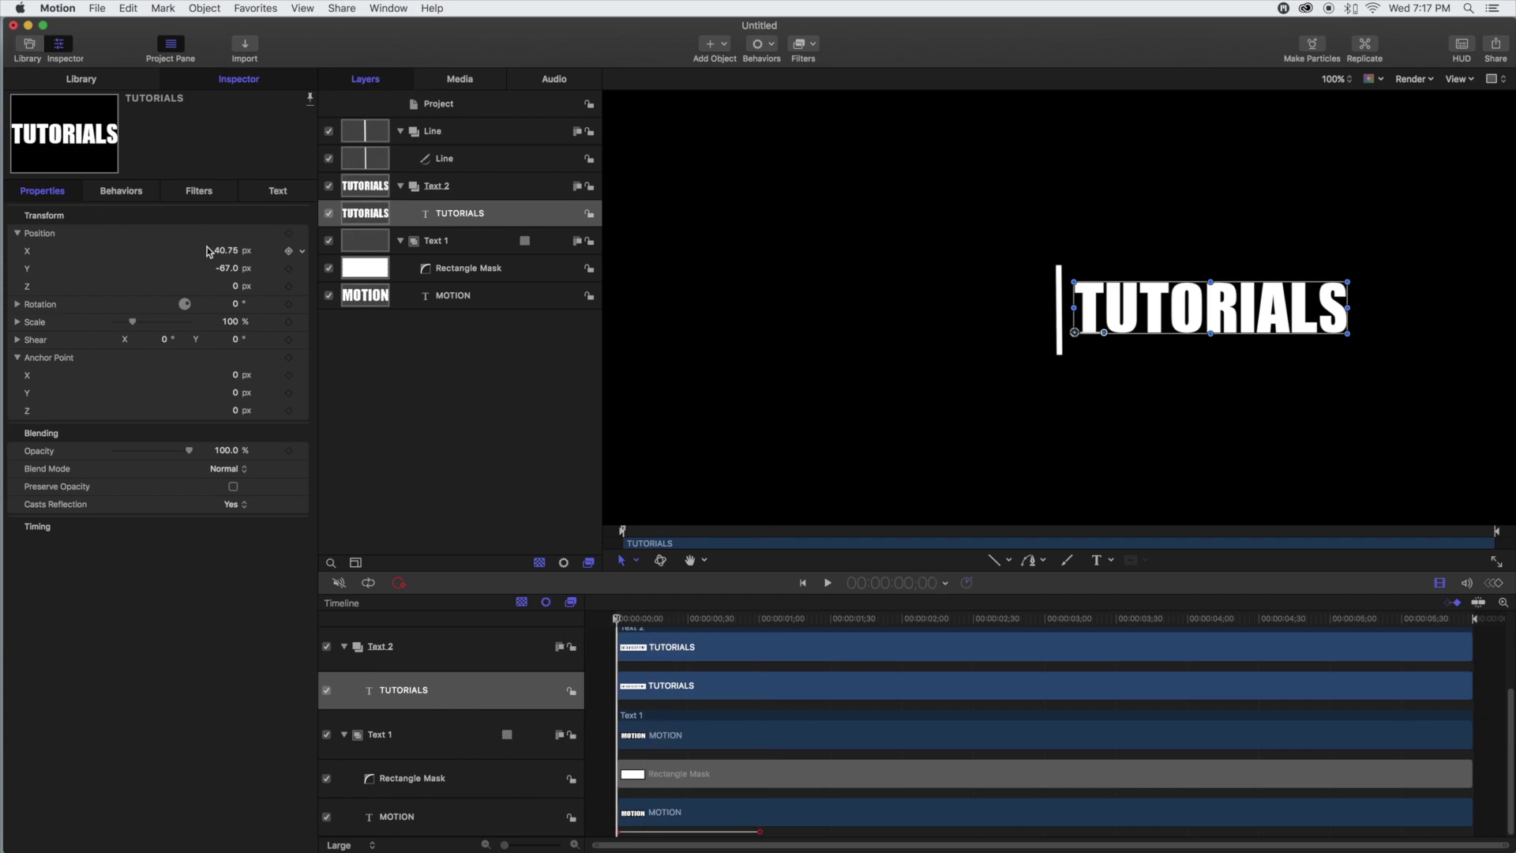
left_click(619, 623)
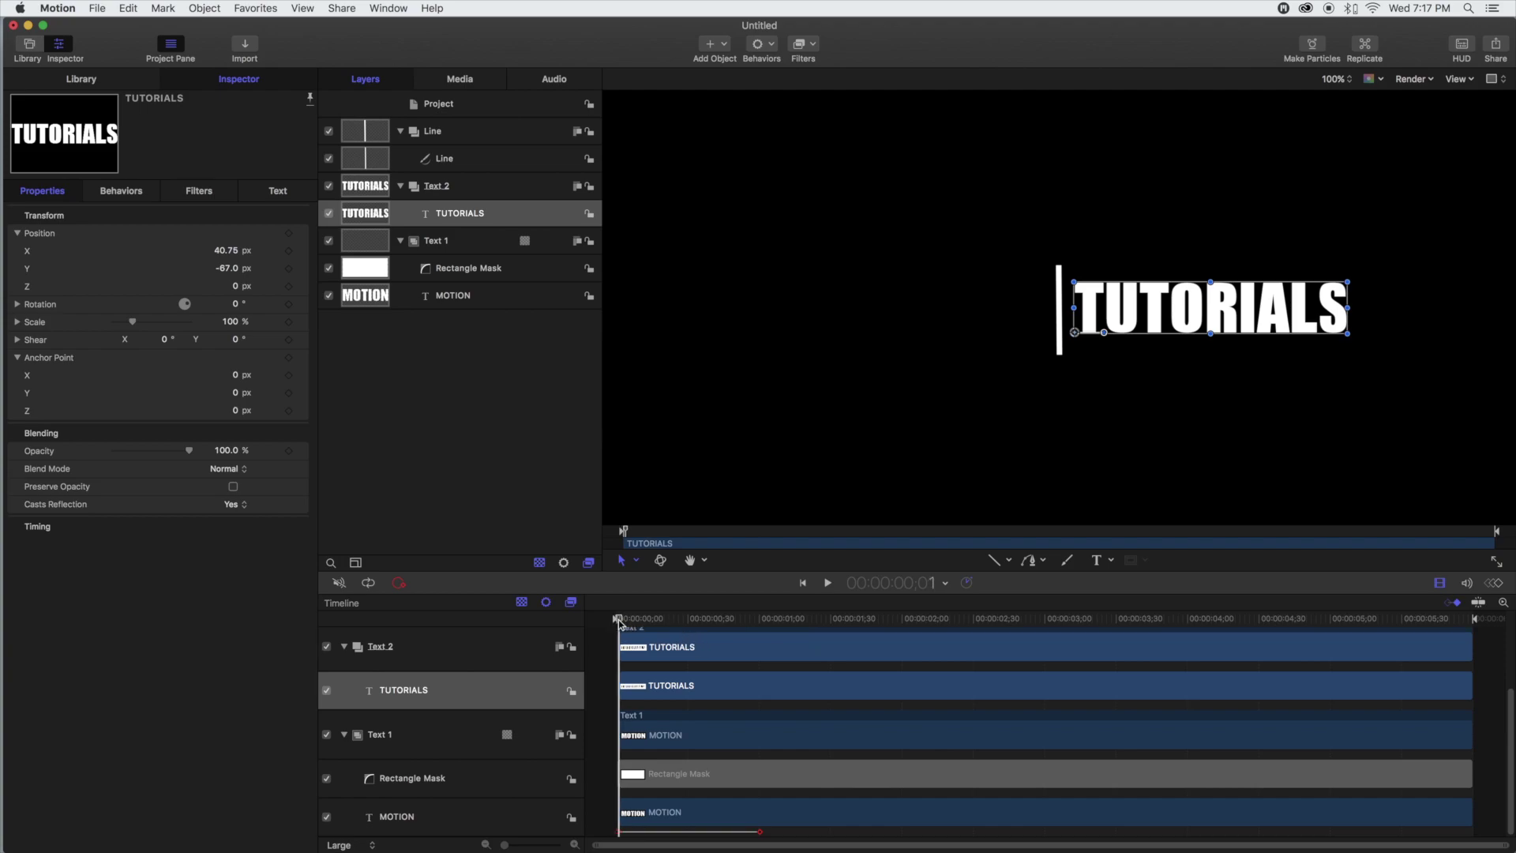
left_click_drag(620, 624, 759, 632)
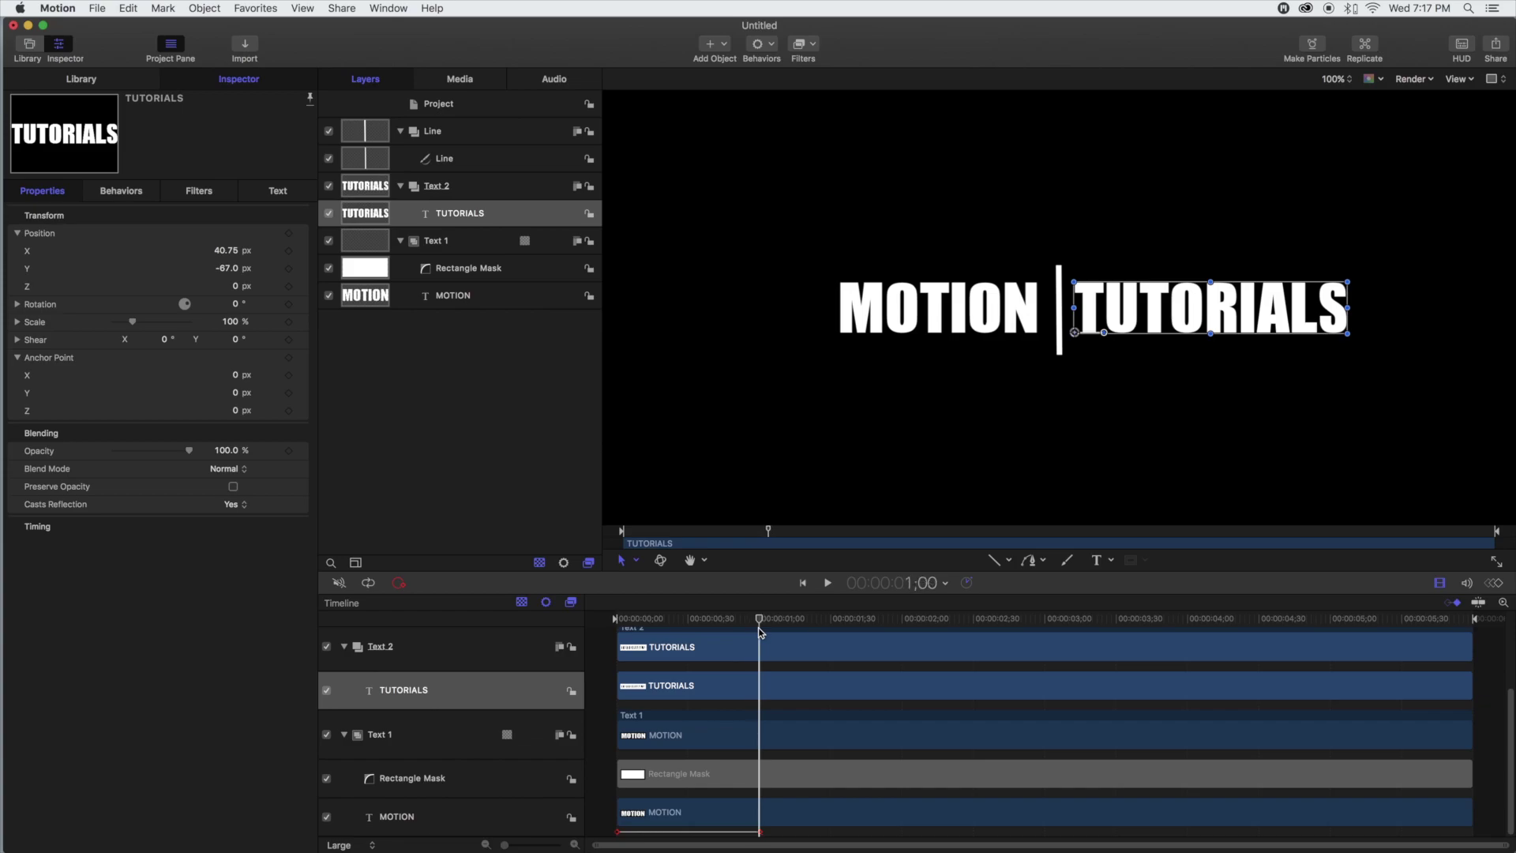
left_click_drag(763, 632, 763, 633)
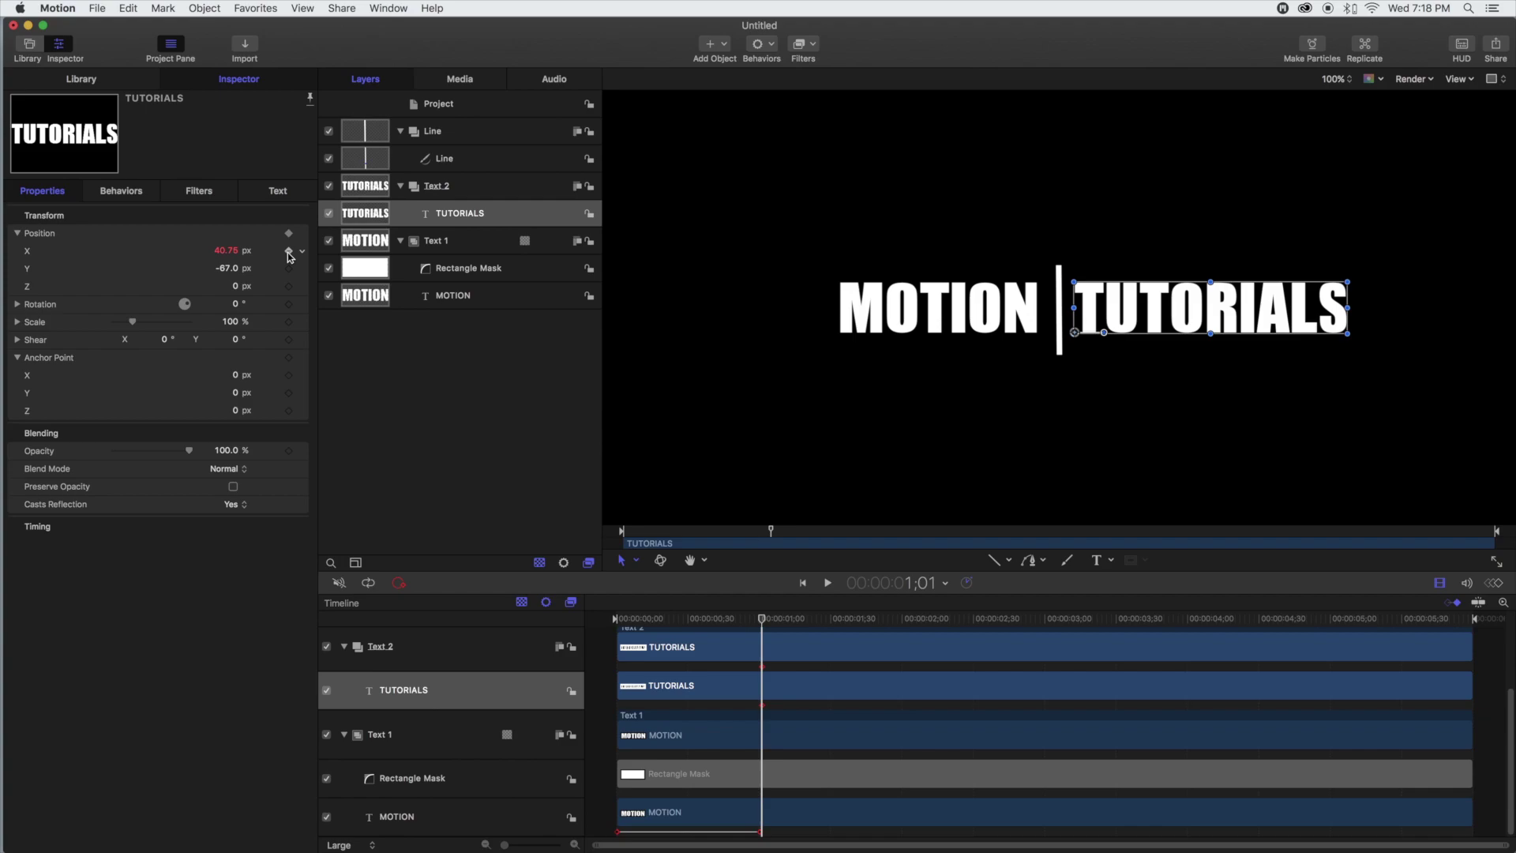
Step: At frame 0 set TUTORIALS' Position X to -764.96 and preview the slide right
left_click_drag(764, 624, 583, 632)
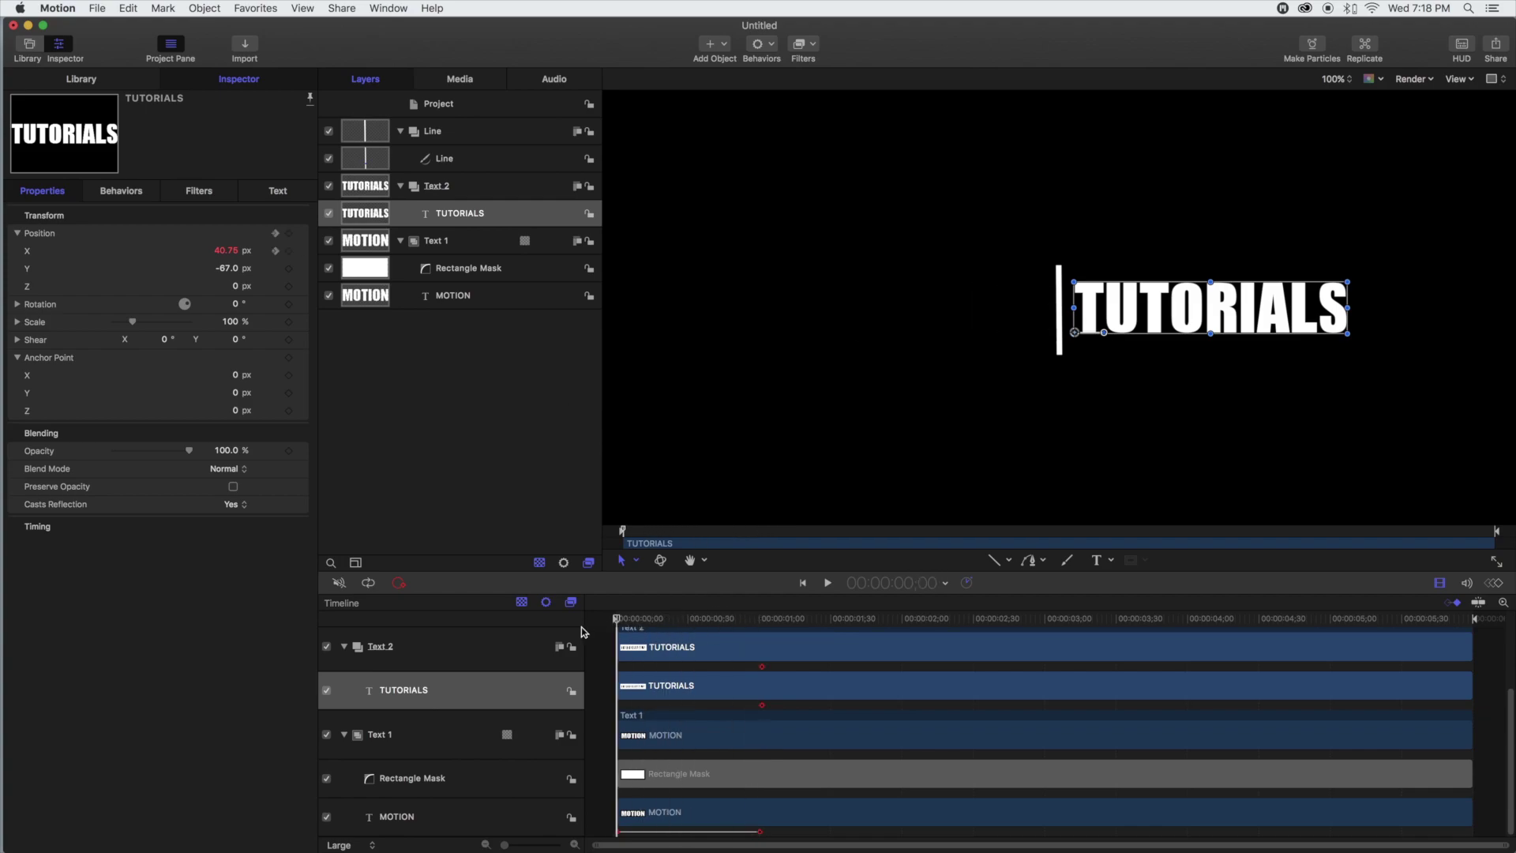
left_click_drag(225, 253, 224, 251)
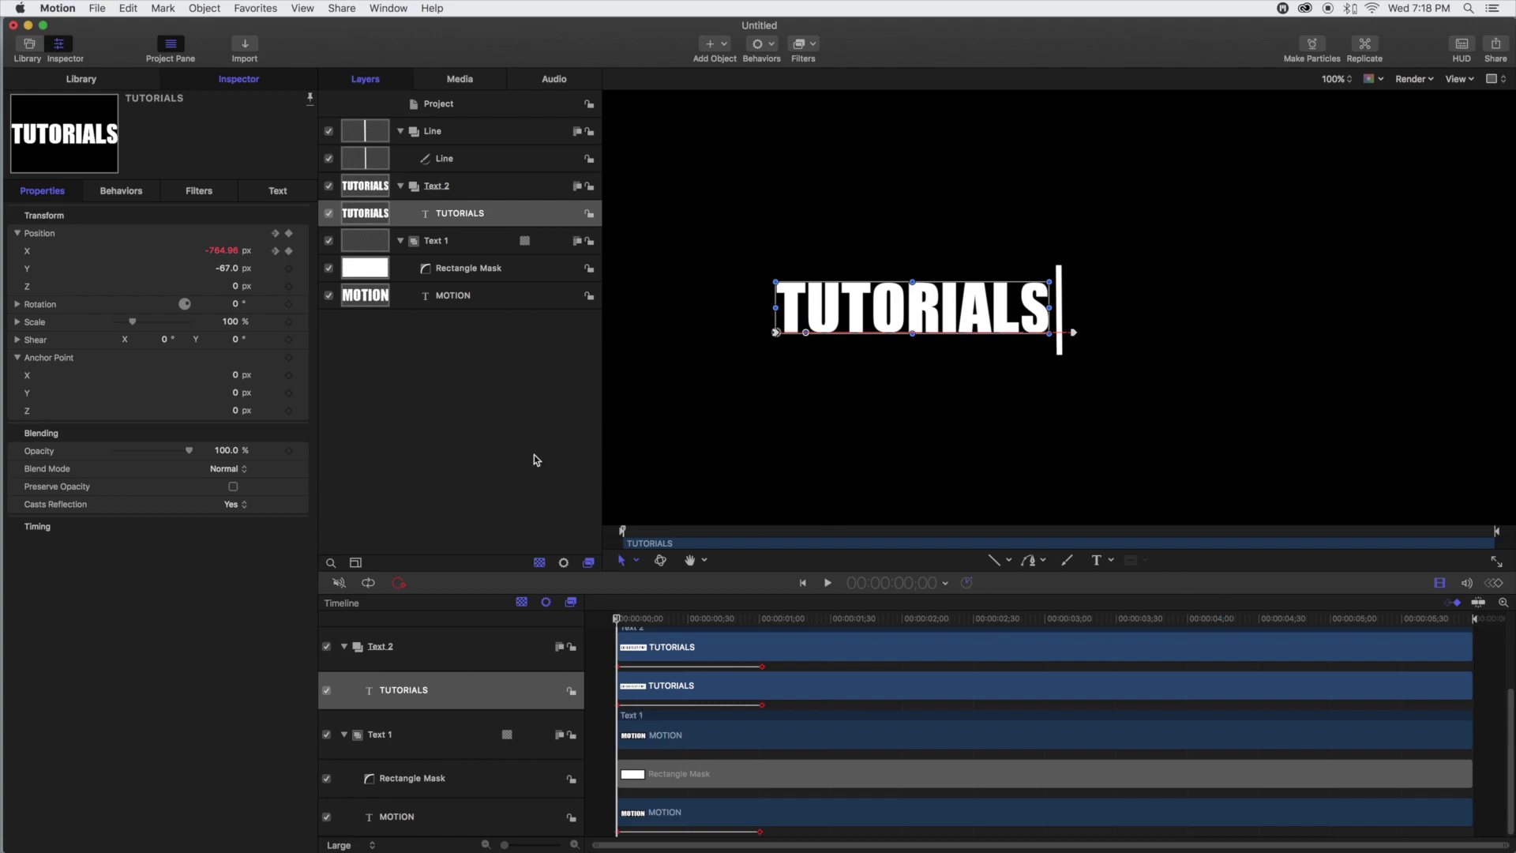
left_click_drag(623, 621, 487, 608)
left_click_drag(618, 620, 568, 625)
Step: Draw a rectangle mask around TUTORIALS in Text 2 and invert it to hide the word
left_click(493, 193)
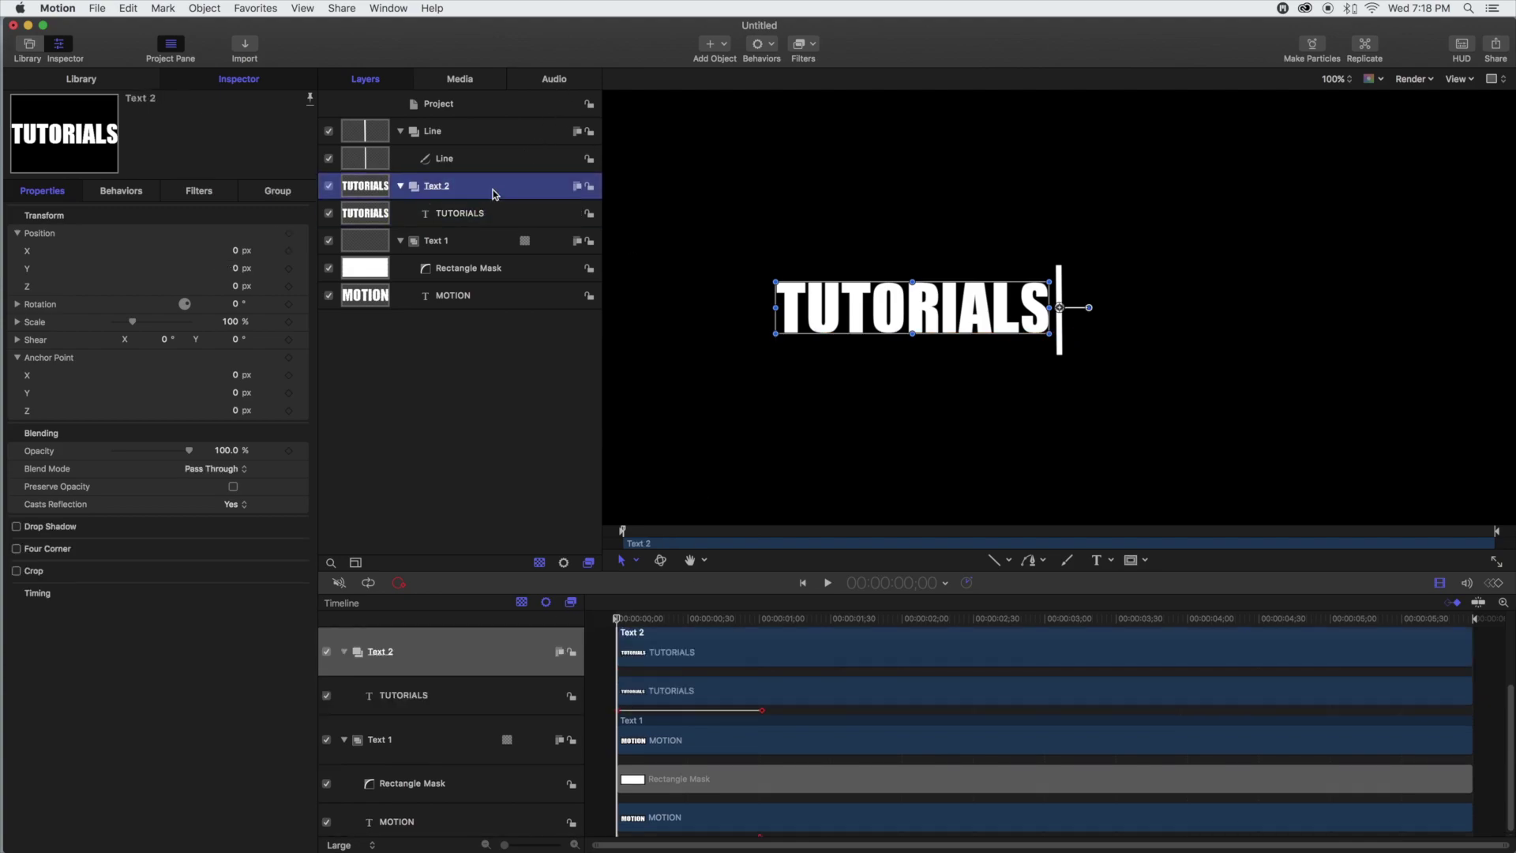
left_click(1146, 561)
left_click(1181, 582)
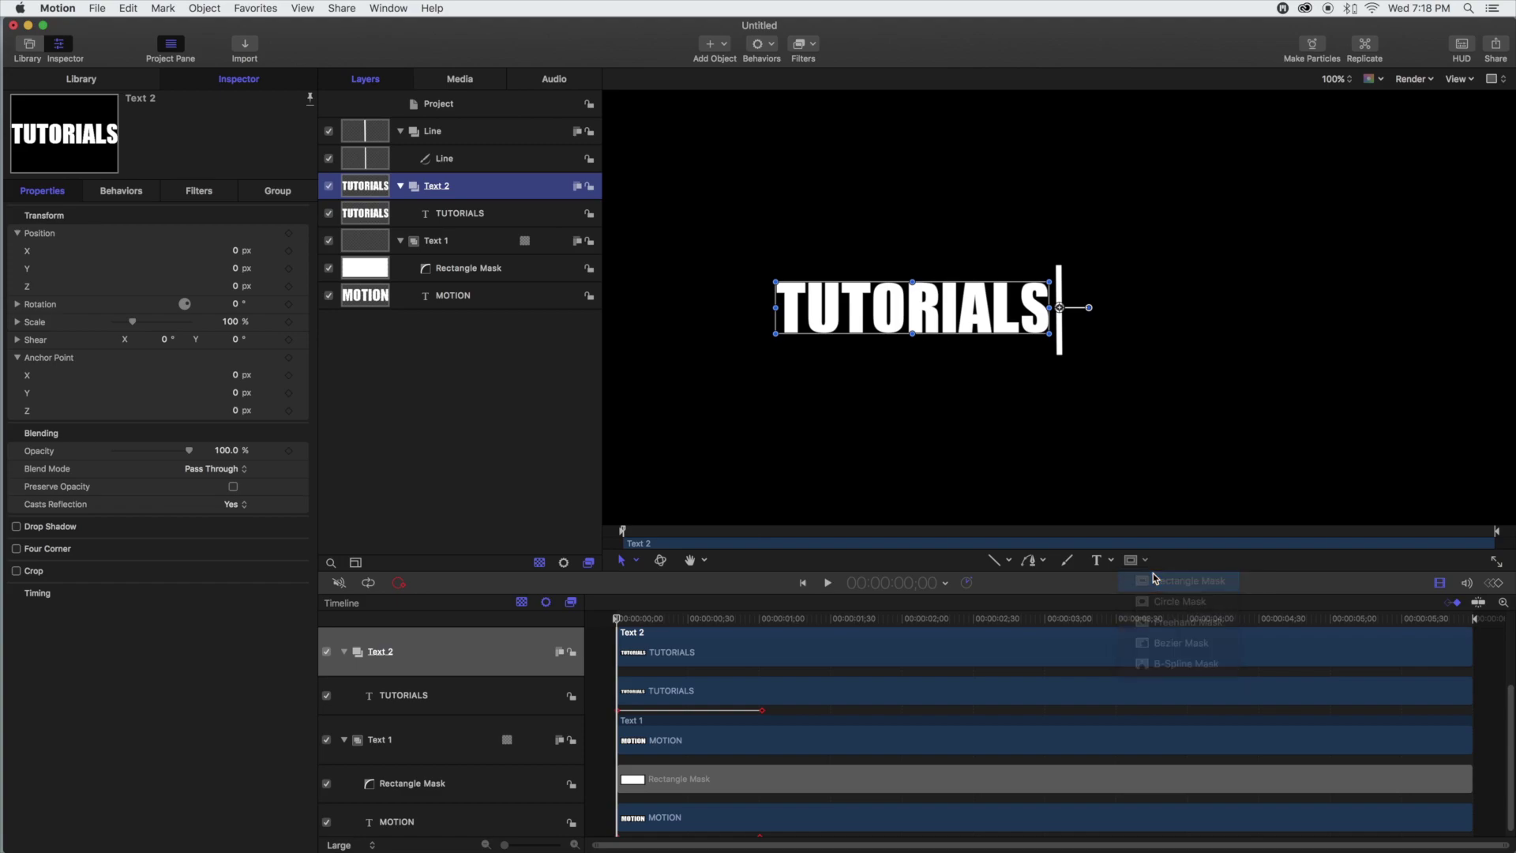
left_click_drag(755, 252, 1062, 379)
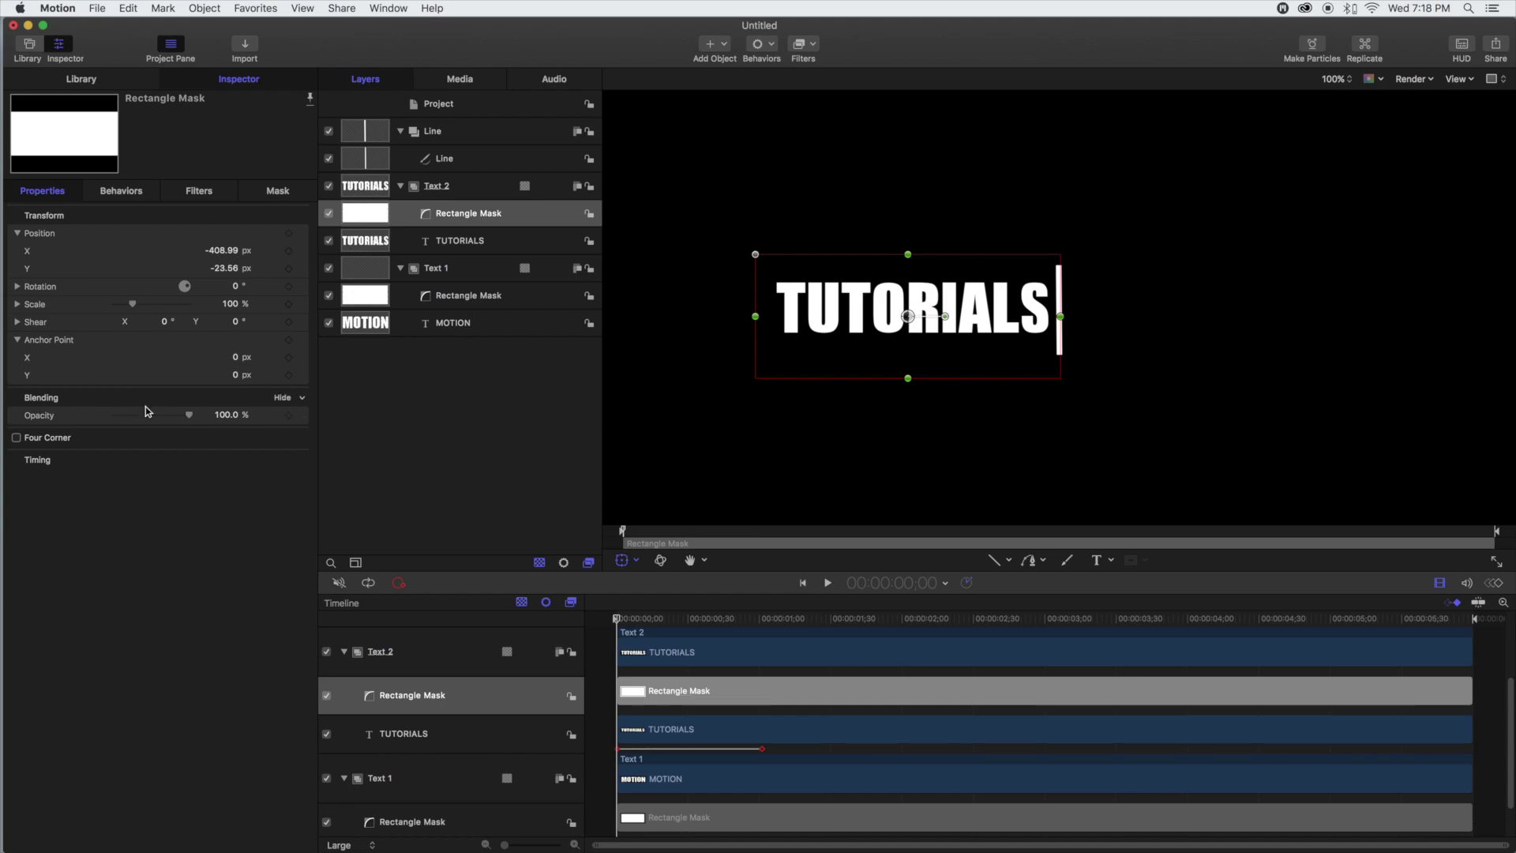
left_click(278, 191)
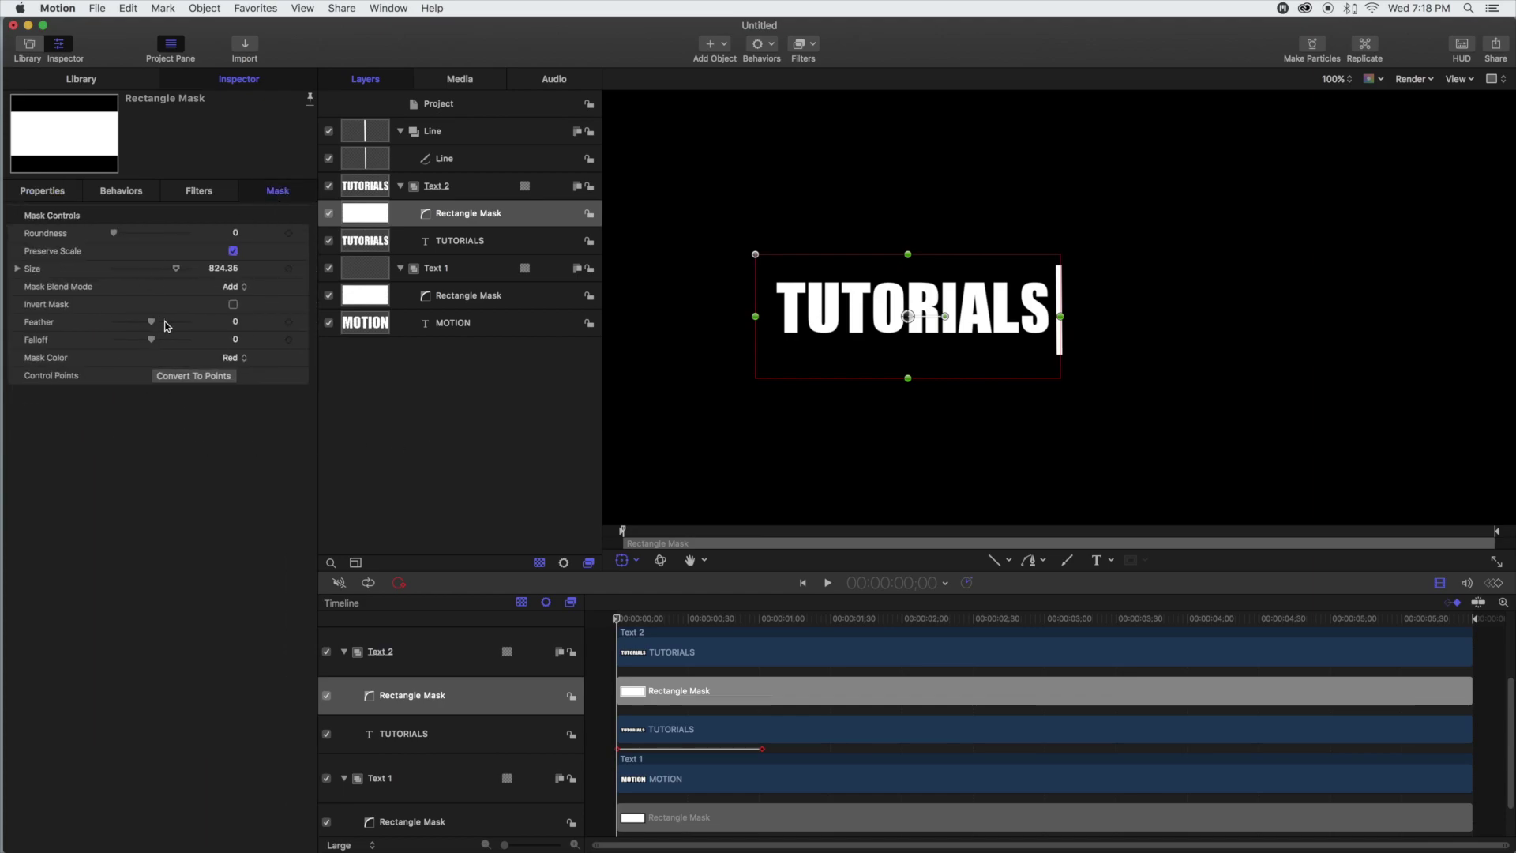
left_click(233, 305)
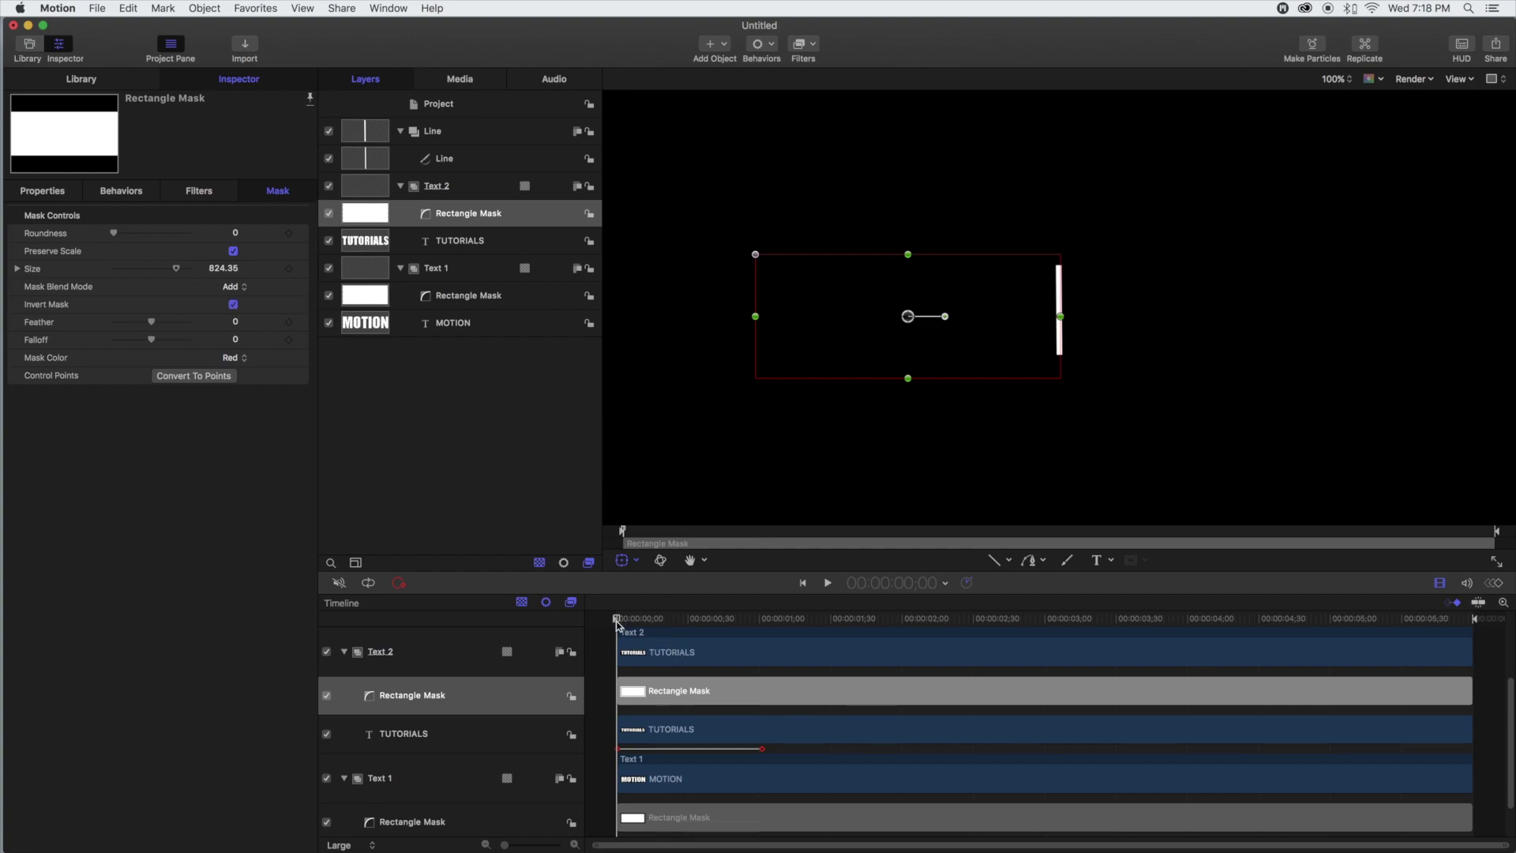
left_click_drag(622, 624, 784, 628)
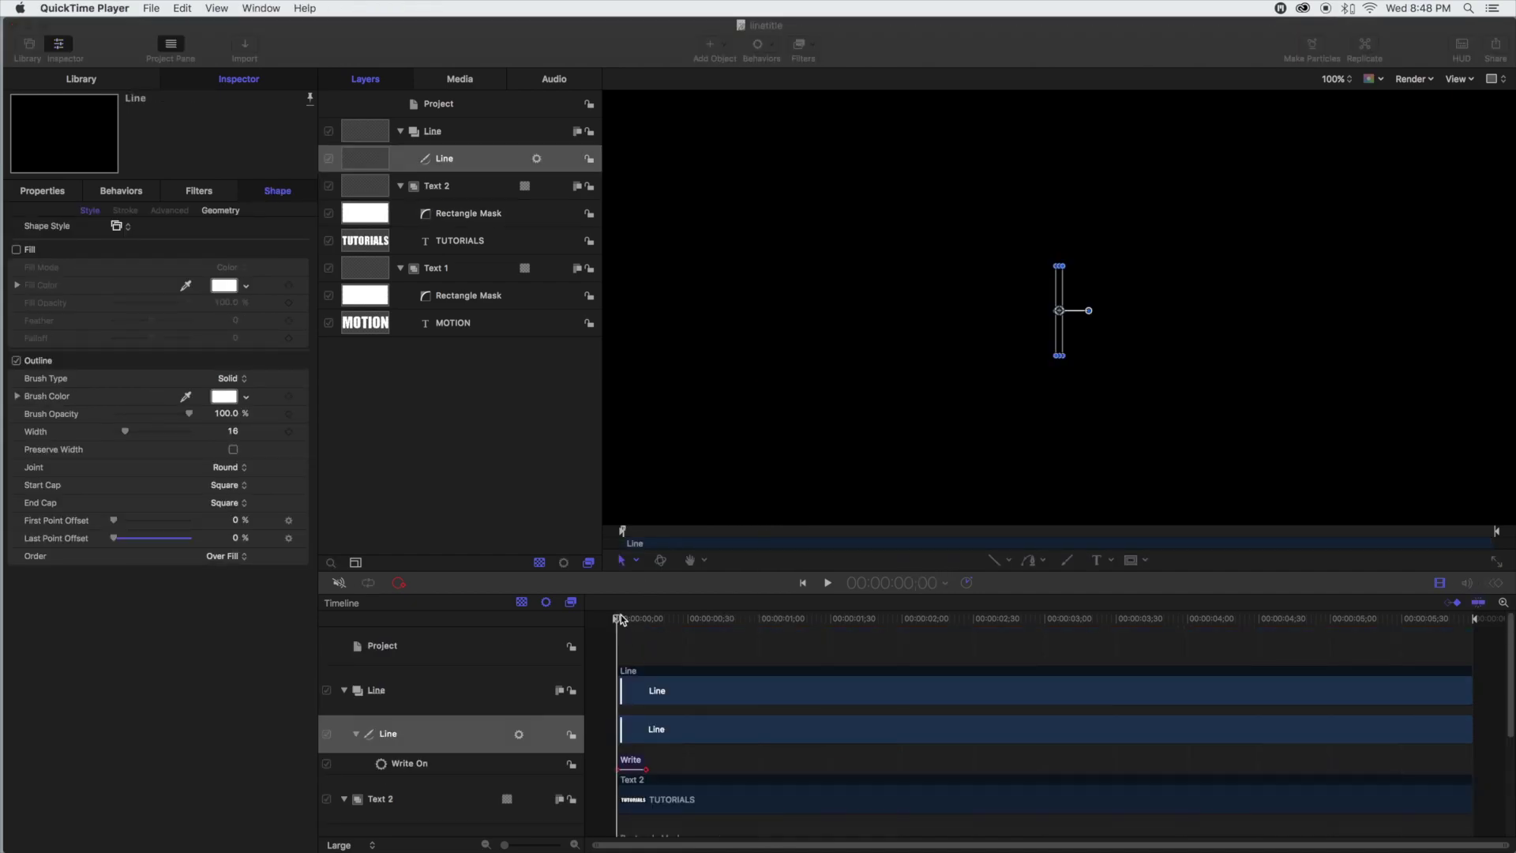
left_click_drag(617, 618, 778, 628)
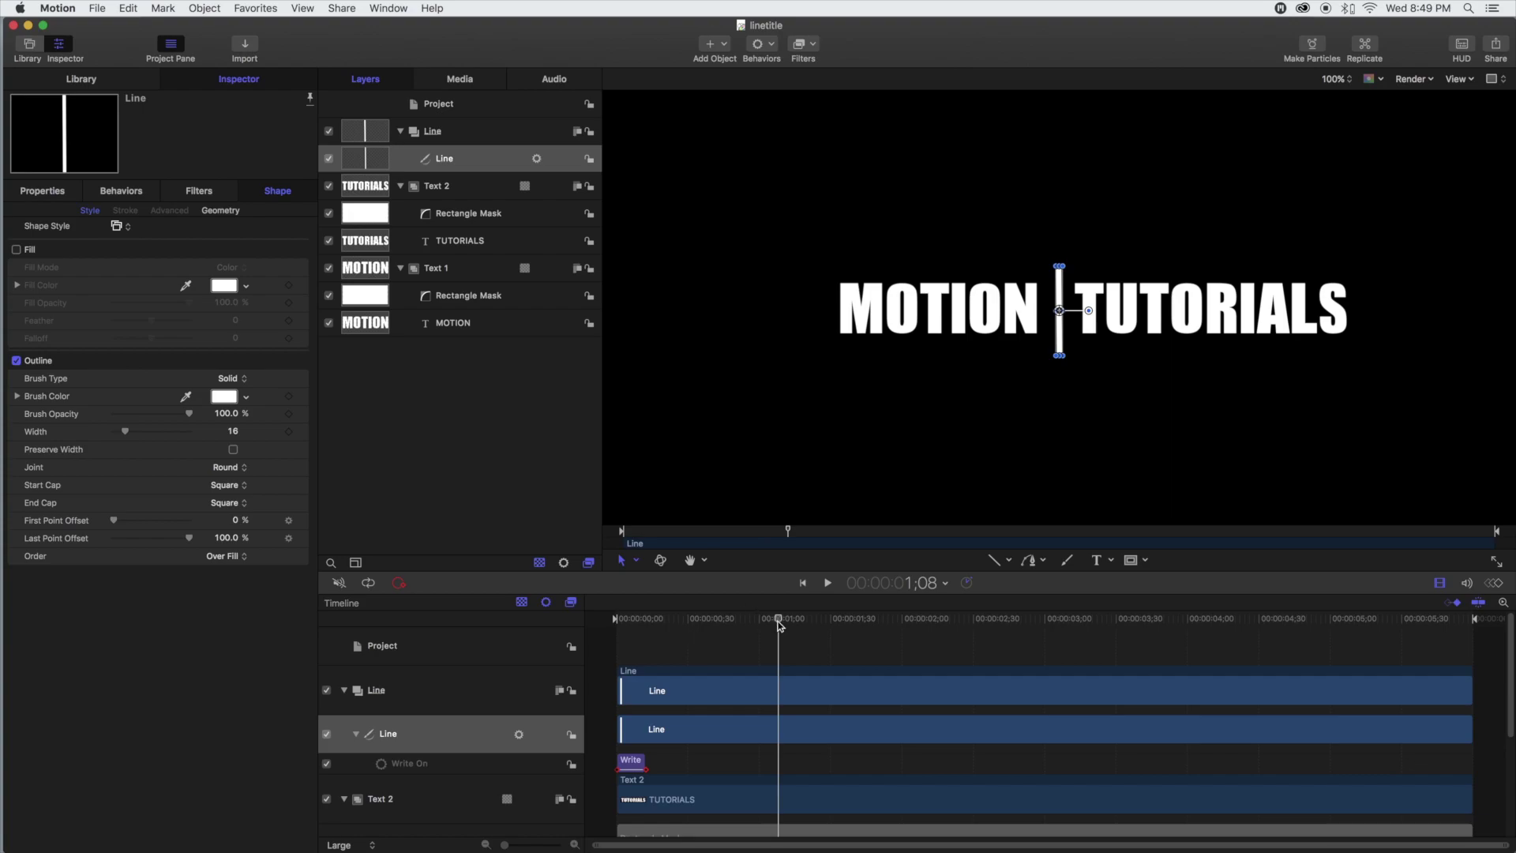
scroll(757, 636, "down", 5)
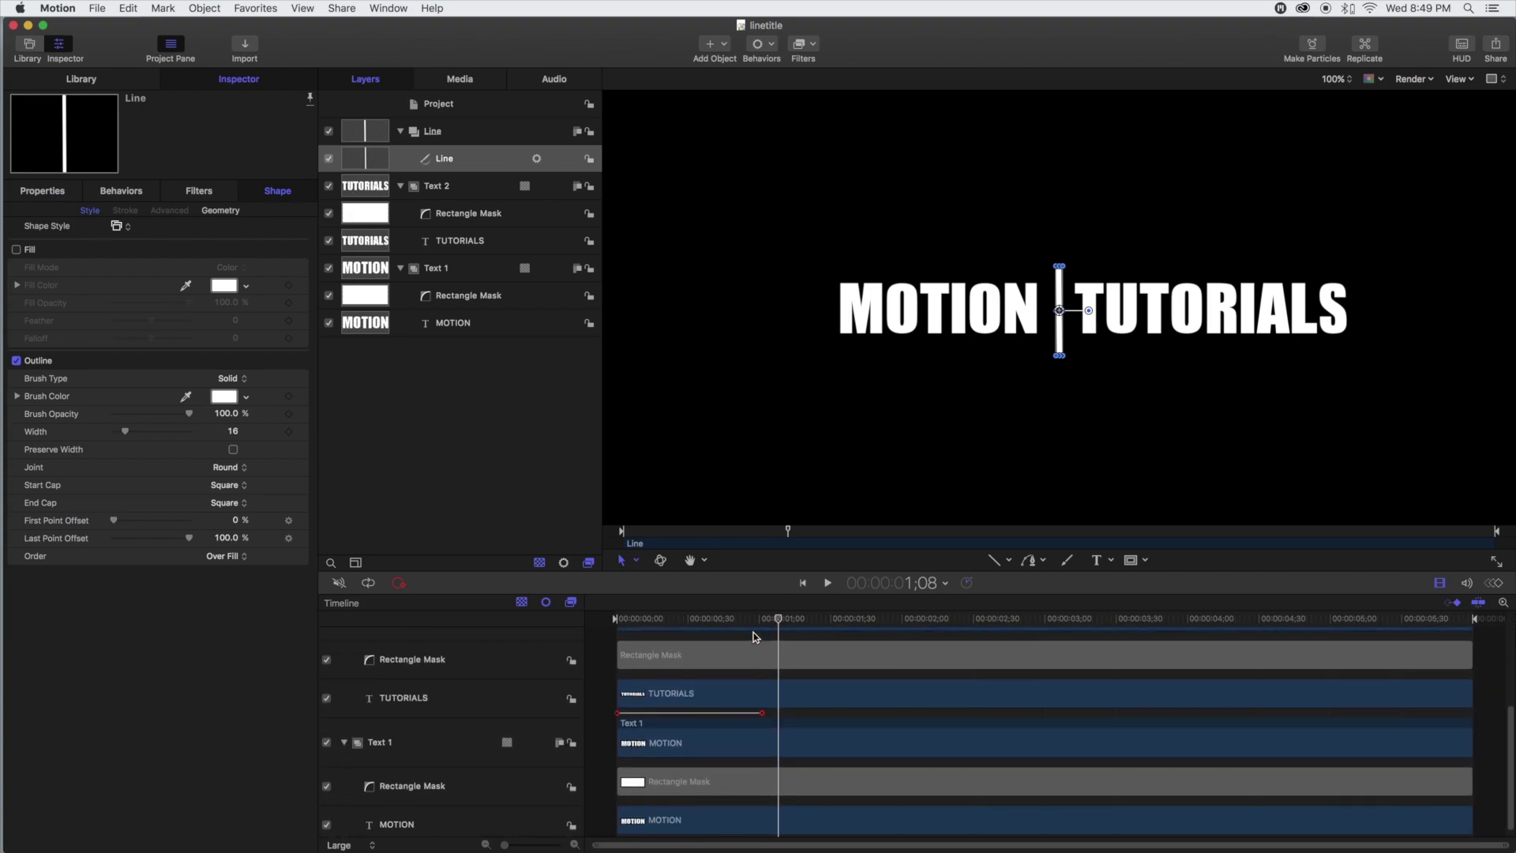
scroll(754, 637, "up", 2)
left_click_drag(780, 622, 524, 629)
key("space")
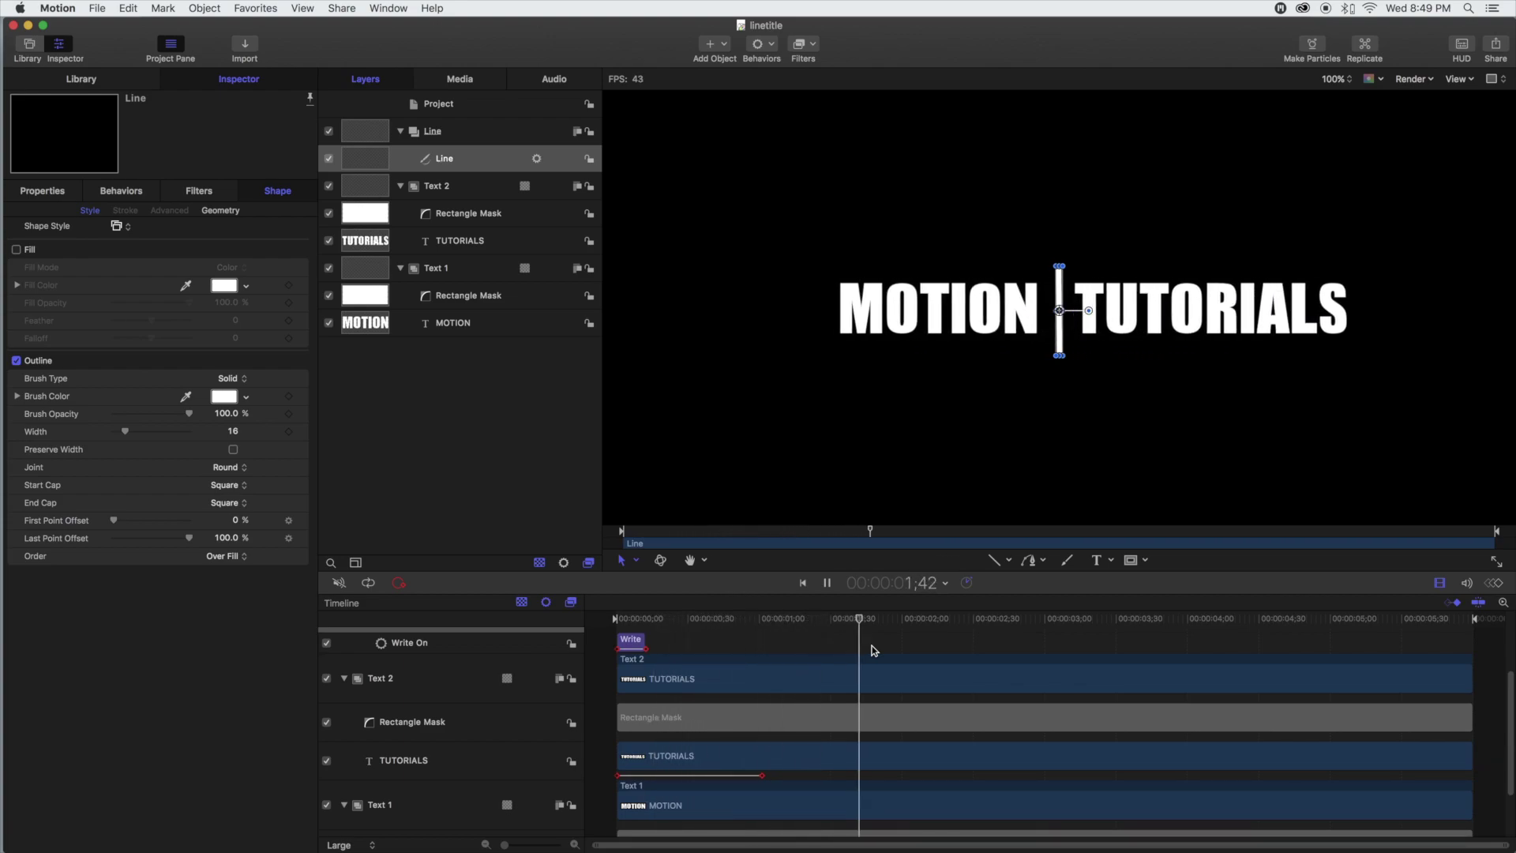
key("space")
left_click_drag(869, 620, 609, 621)
key("space")
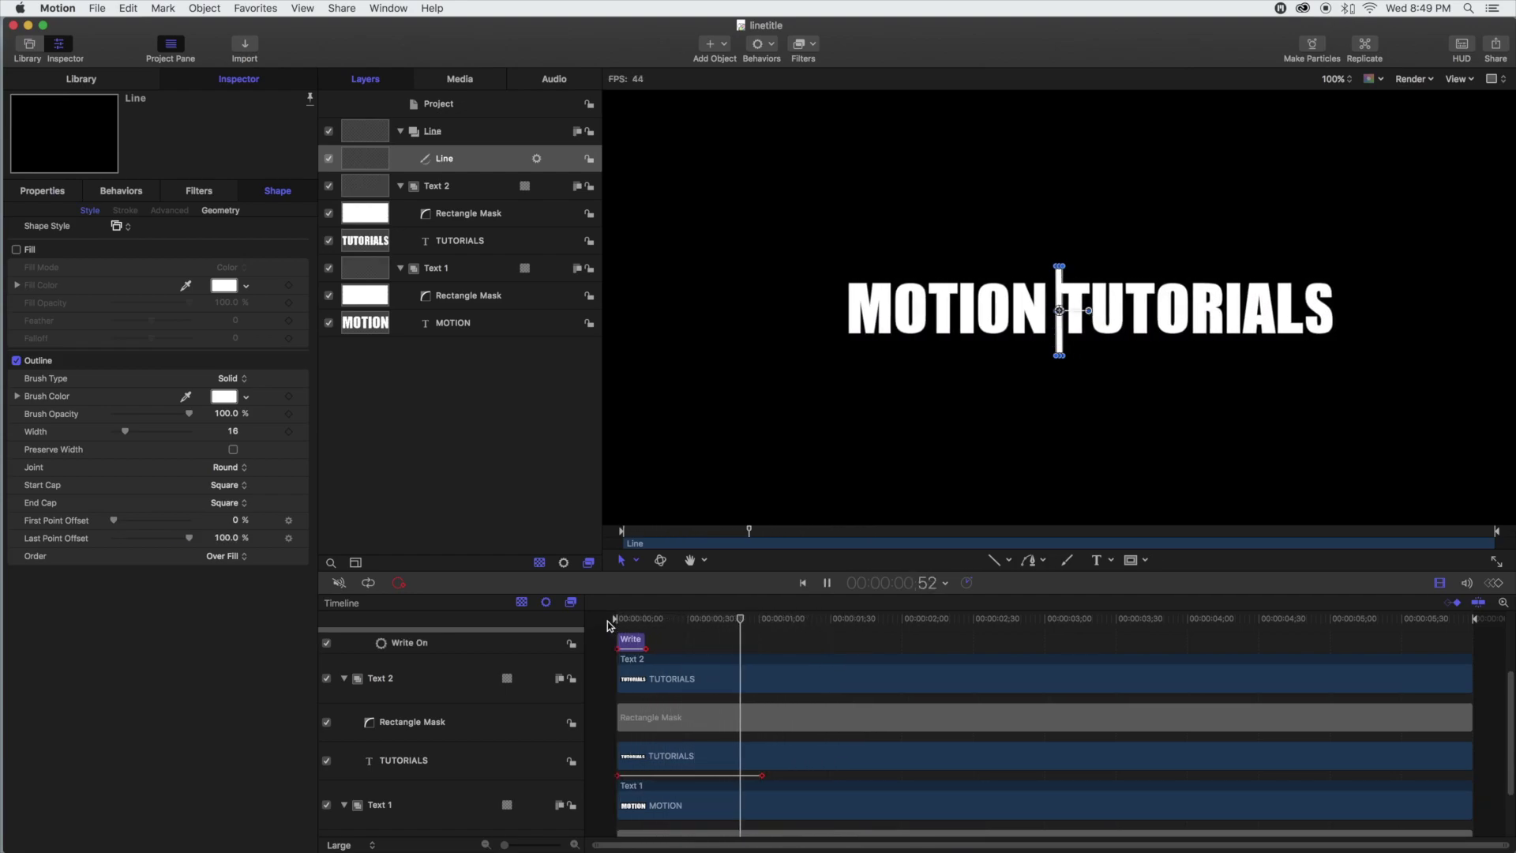
key("space")
mouse_move(961, 628)
left_mouse_down()
mouse_move(756, 634)
mouse_move(833, 641)
left_mouse_up()
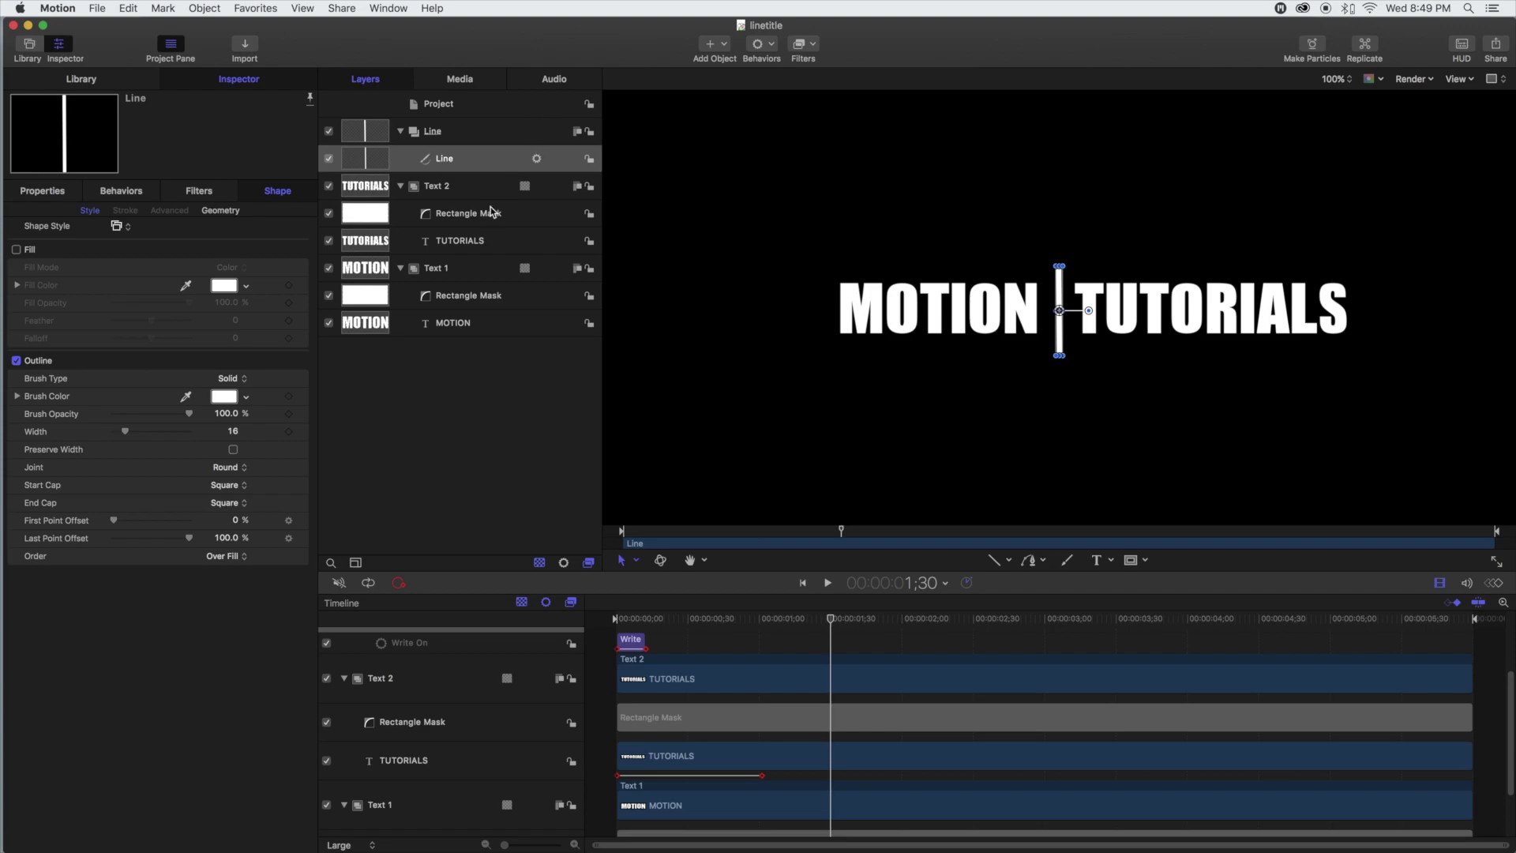
left_click(446, 241)
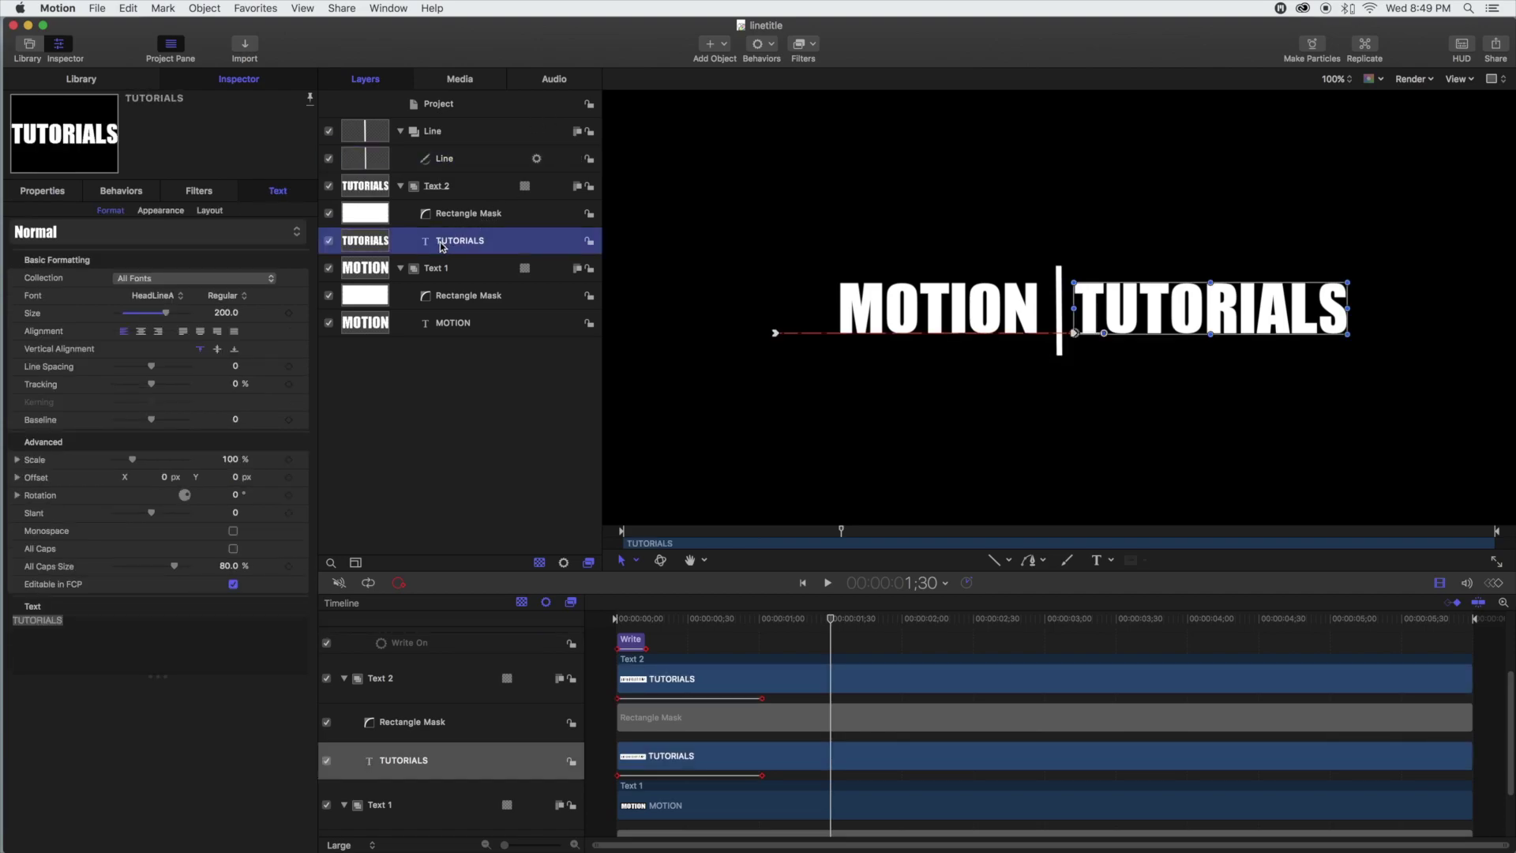
Step: Add a Position keyframe for TUTORIALS at 1;30, holding X at 40.75 px
key("F1")
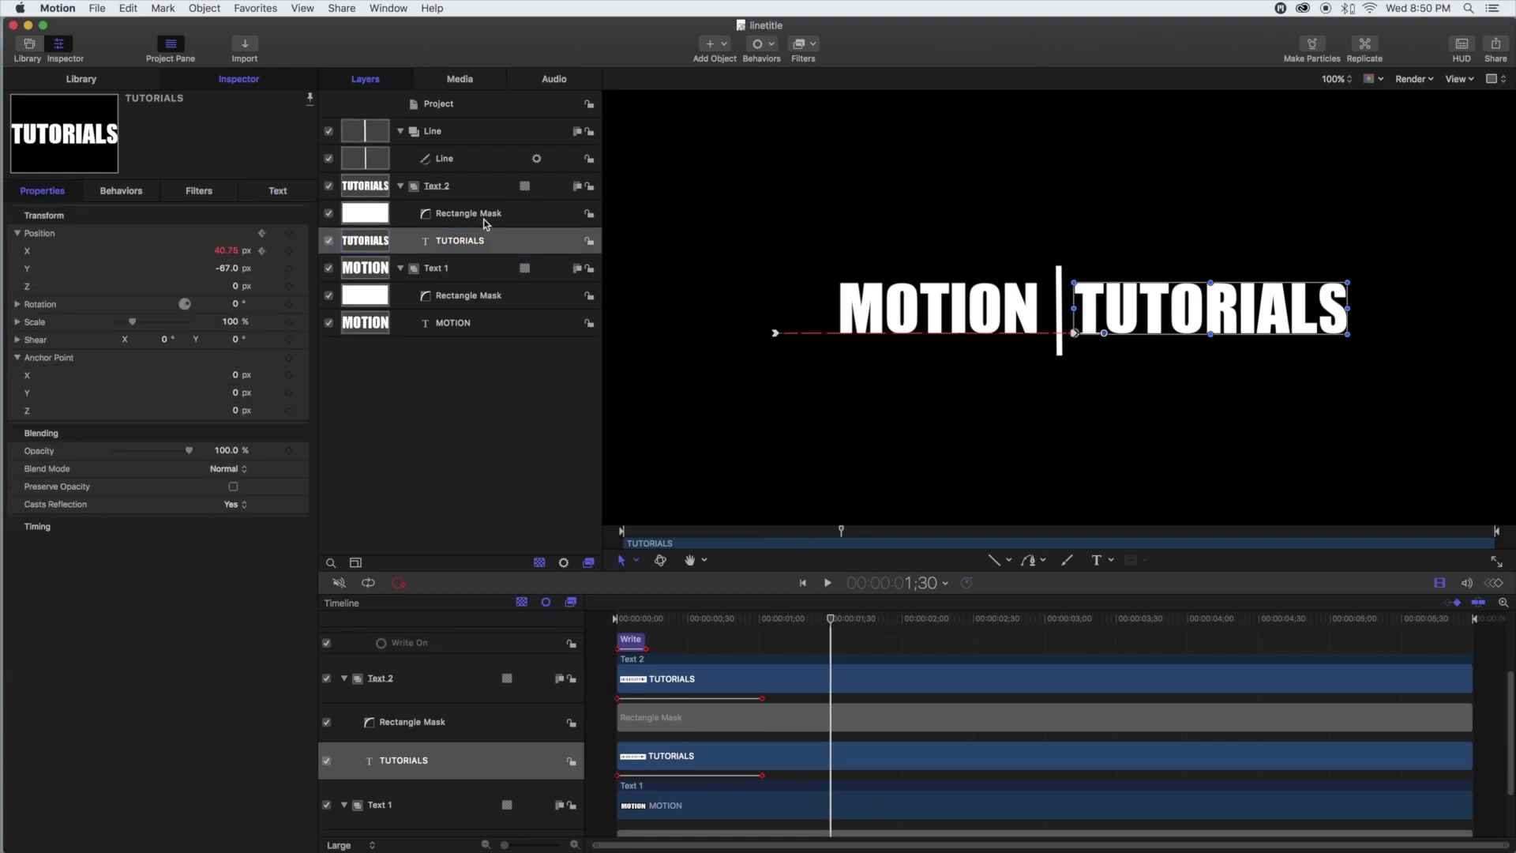
left_click(475, 247)
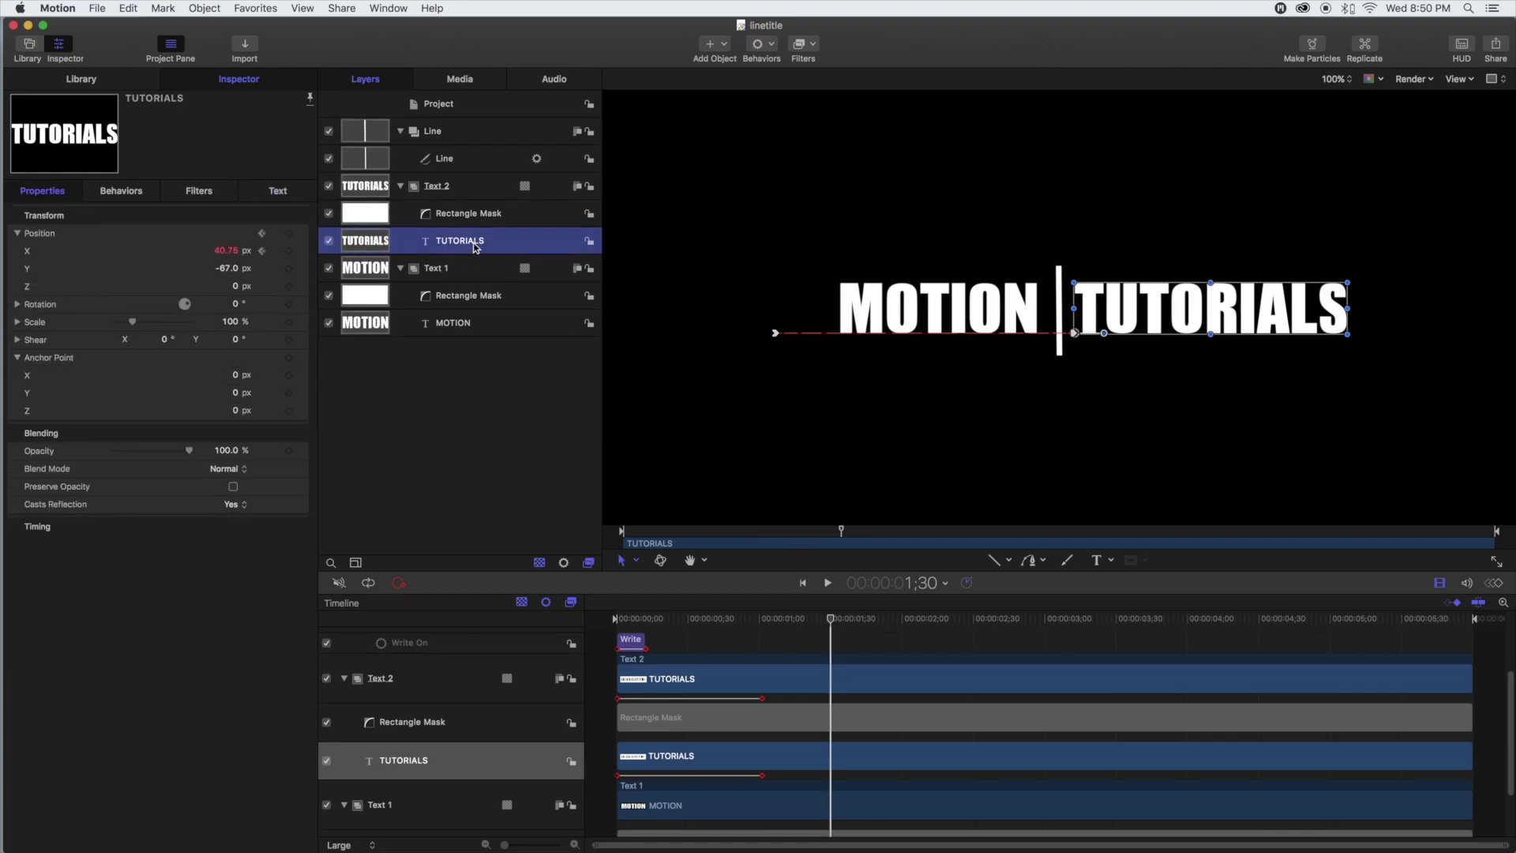
left_click(290, 252)
left_click_drag(822, 626, 942, 638)
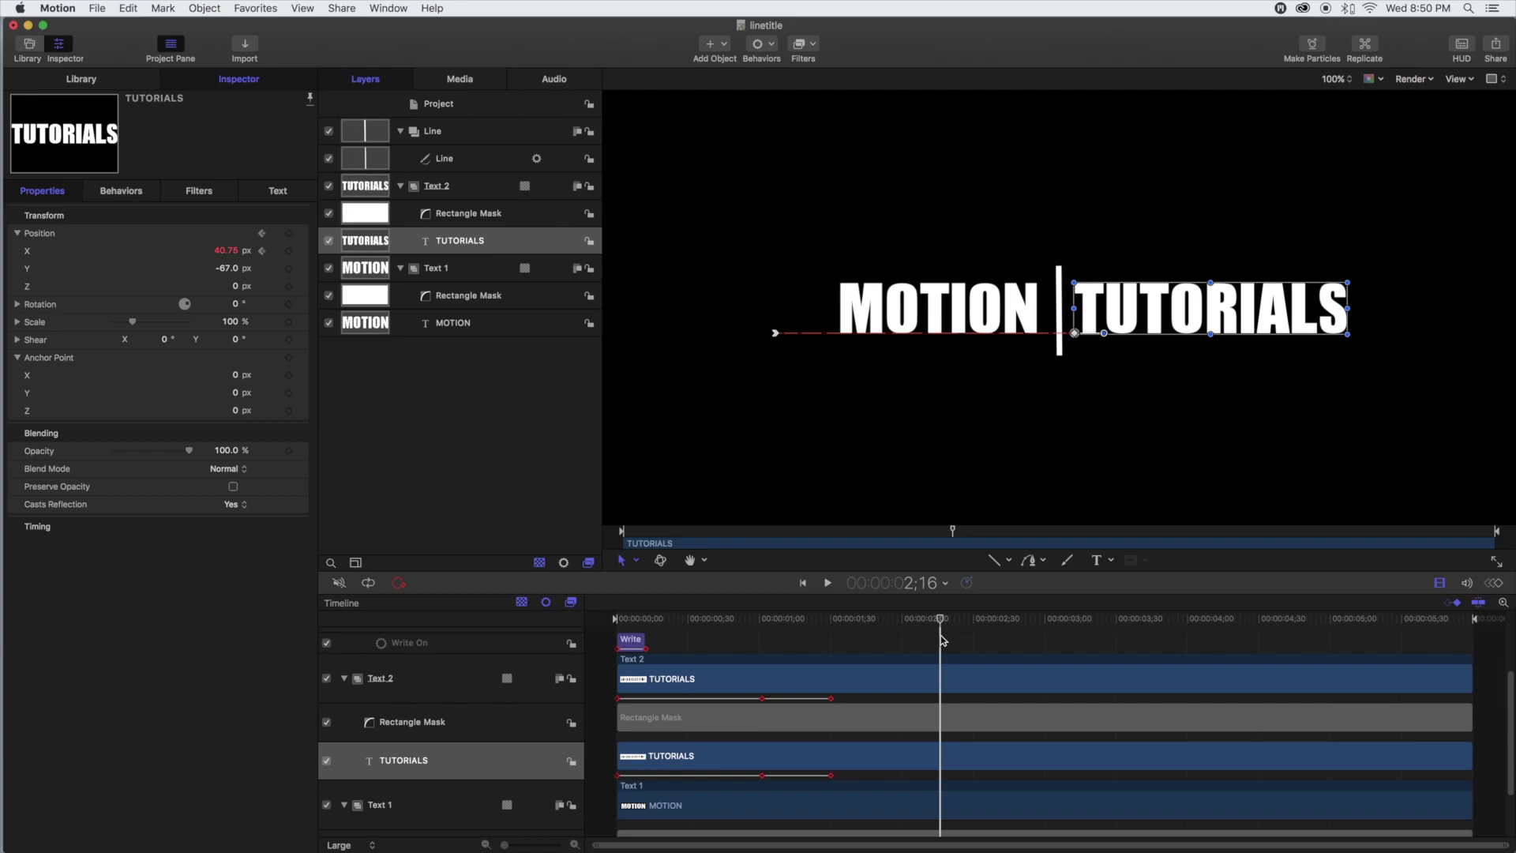
Step: At 2;30, slide TUTORIALS left to X -740.25 px, back behind its mask
left_click_drag(941, 639, 976, 643)
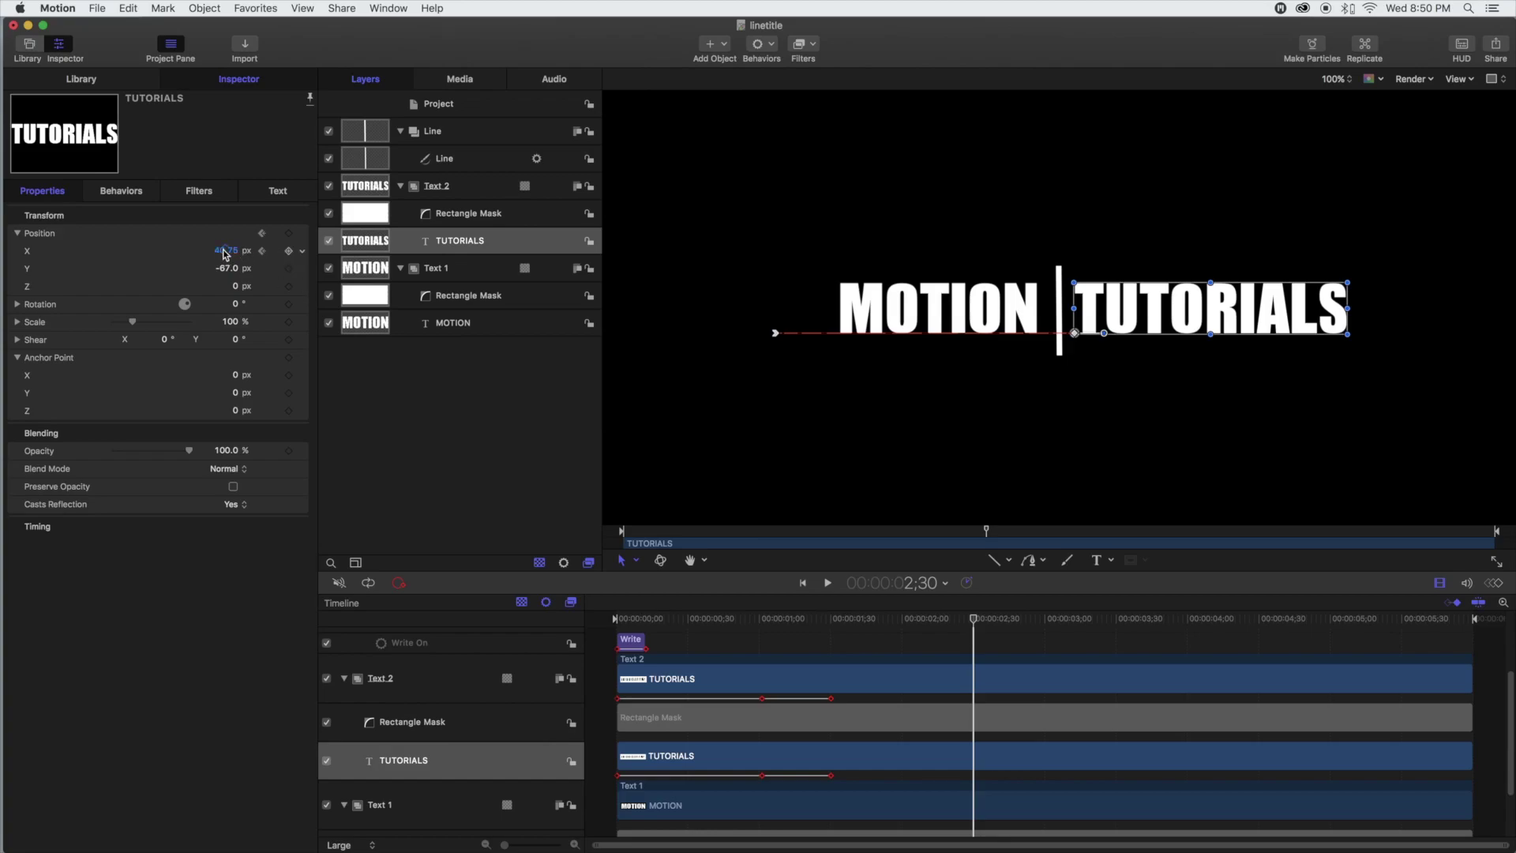
left_click_drag(227, 255, 225, 251)
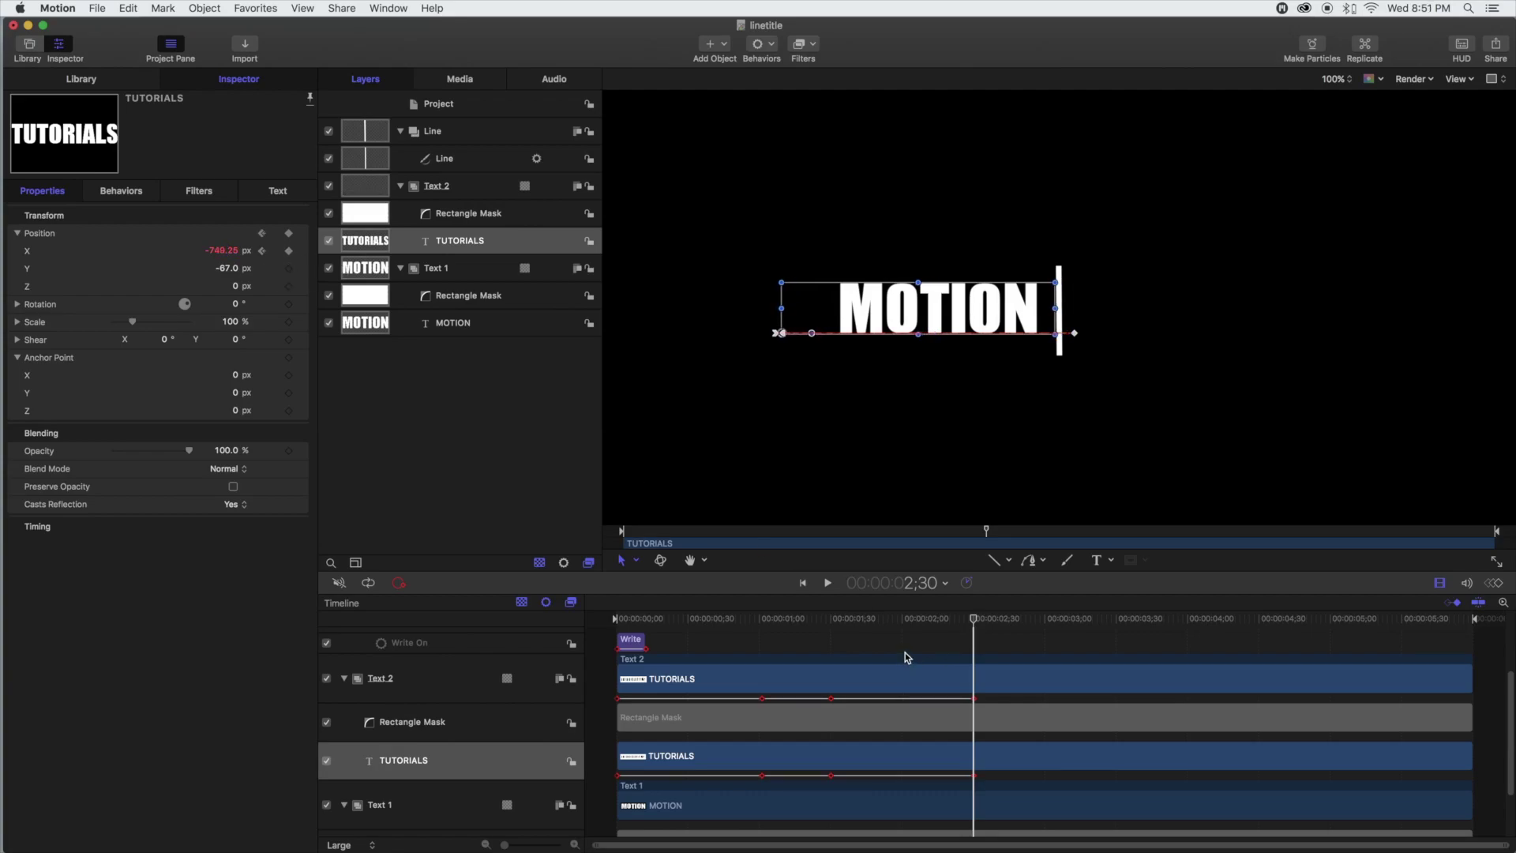
left_click_drag(968, 625, 774, 706)
scroll(774, 705, "down", 2)
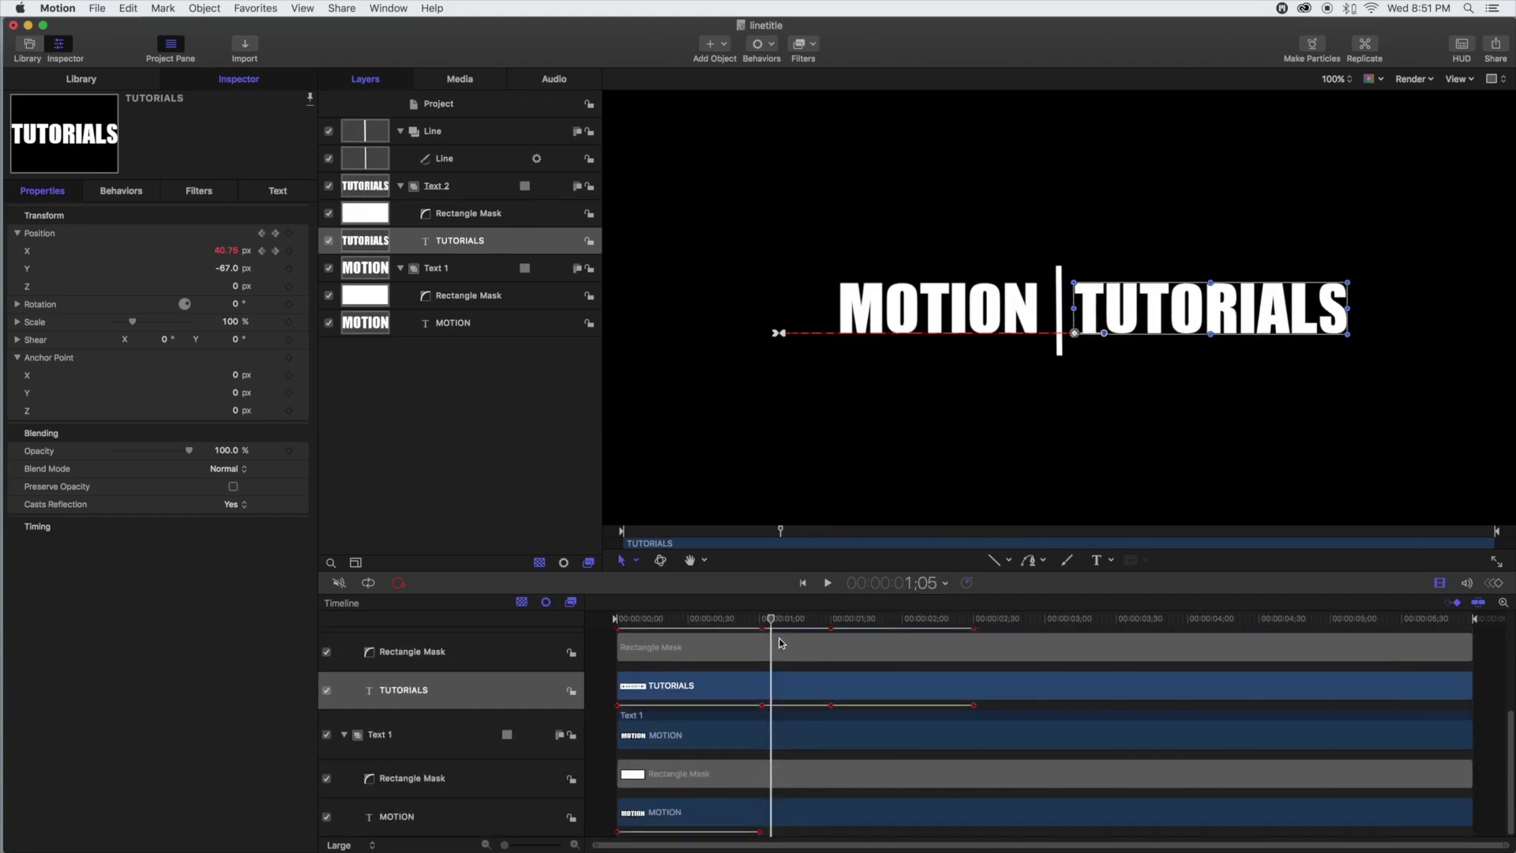
left_click_drag(770, 621, 763, 626)
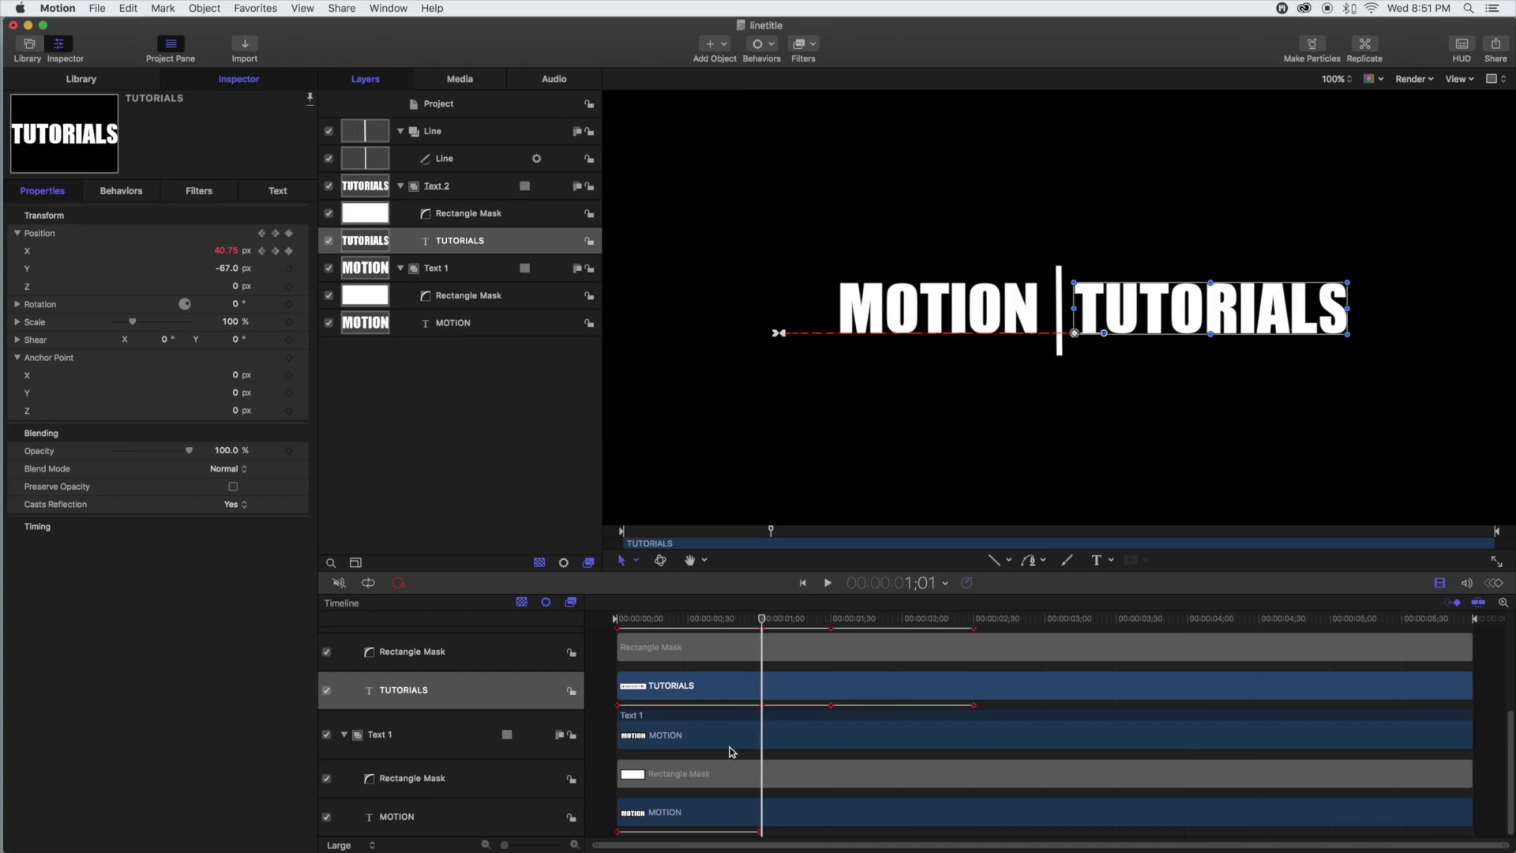
Step: Keyframe MOTION's Position at -597.53 px at 1;30 and 14.99 px at 2;31
left_click(717, 817)
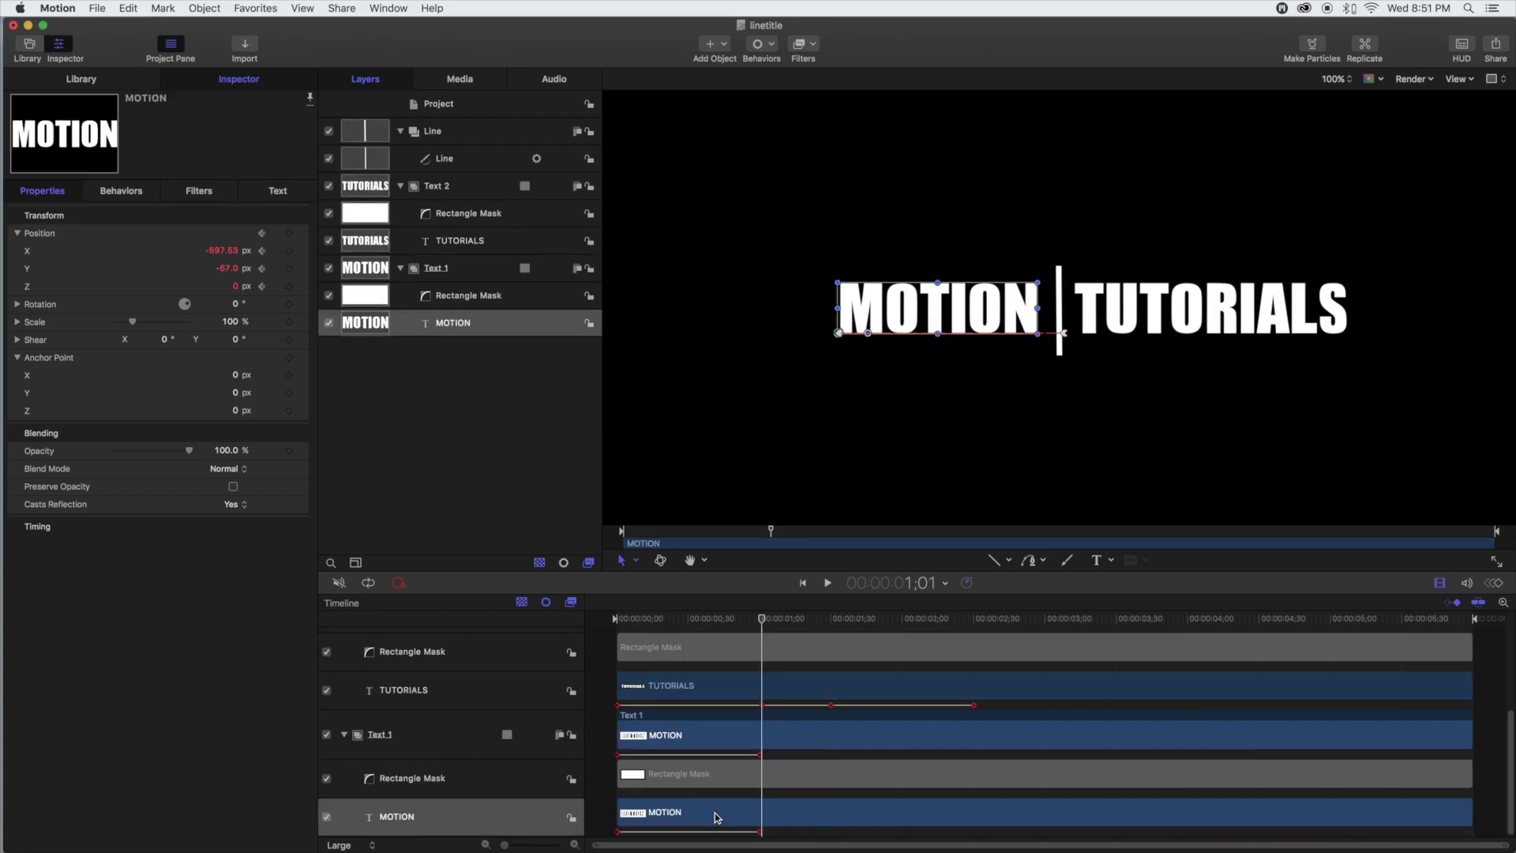
left_click_drag(762, 622, 832, 622)
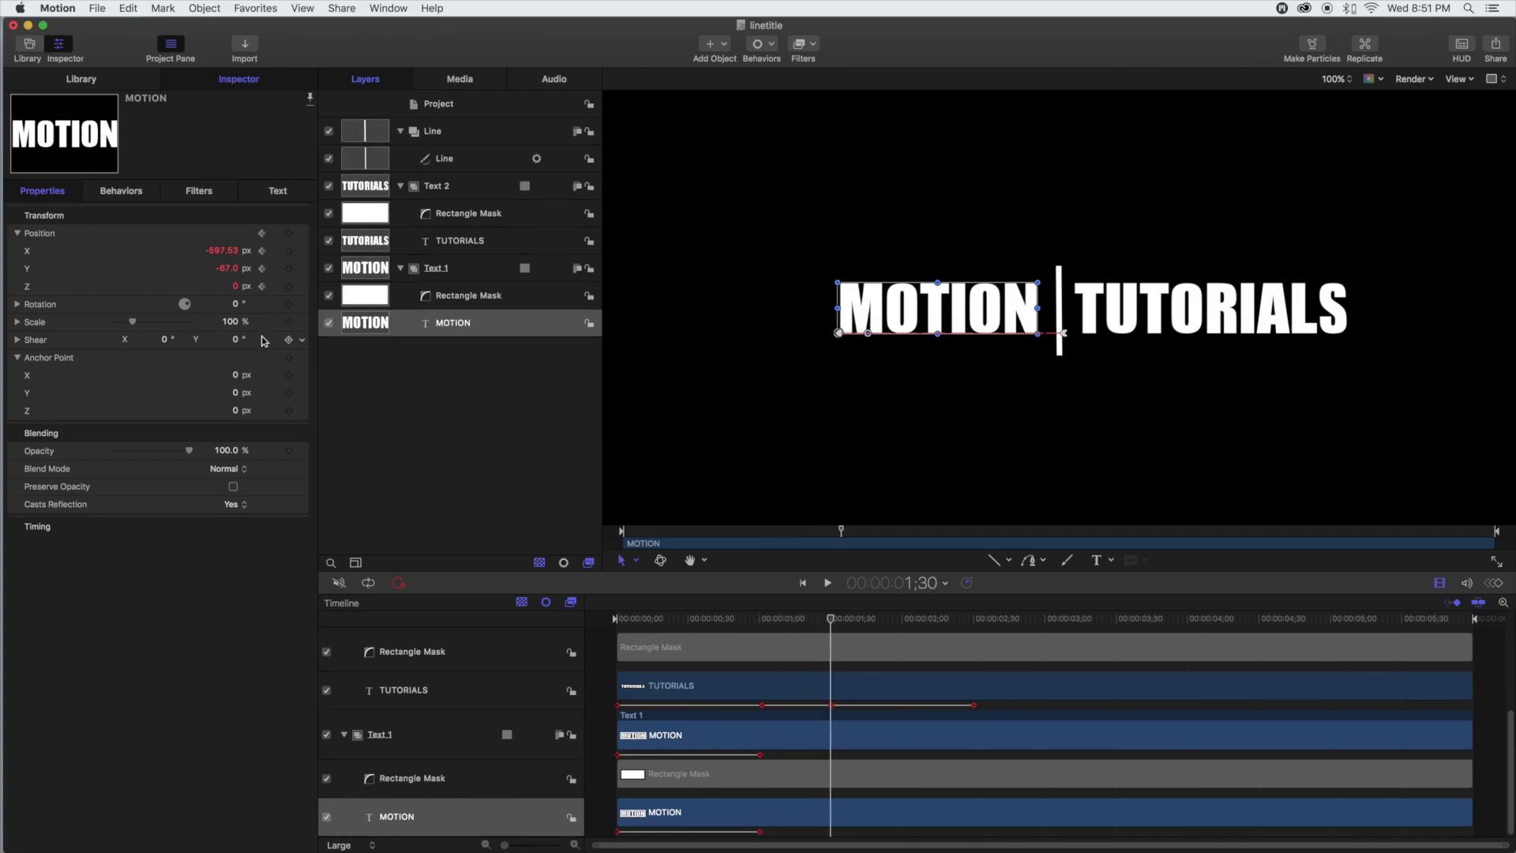
left_click(289, 251)
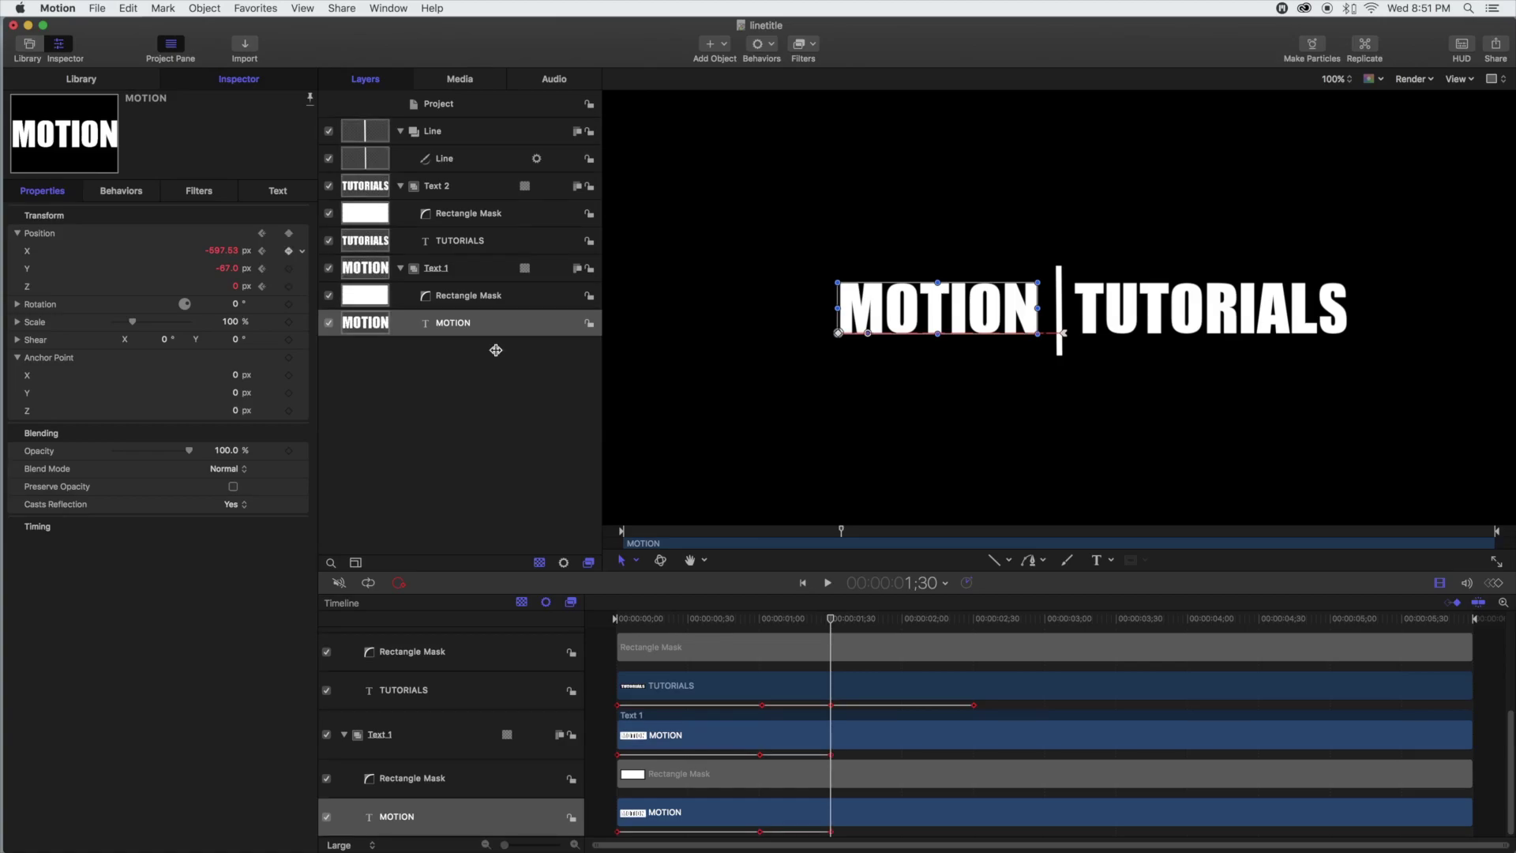
left_click_drag(834, 626, 978, 644)
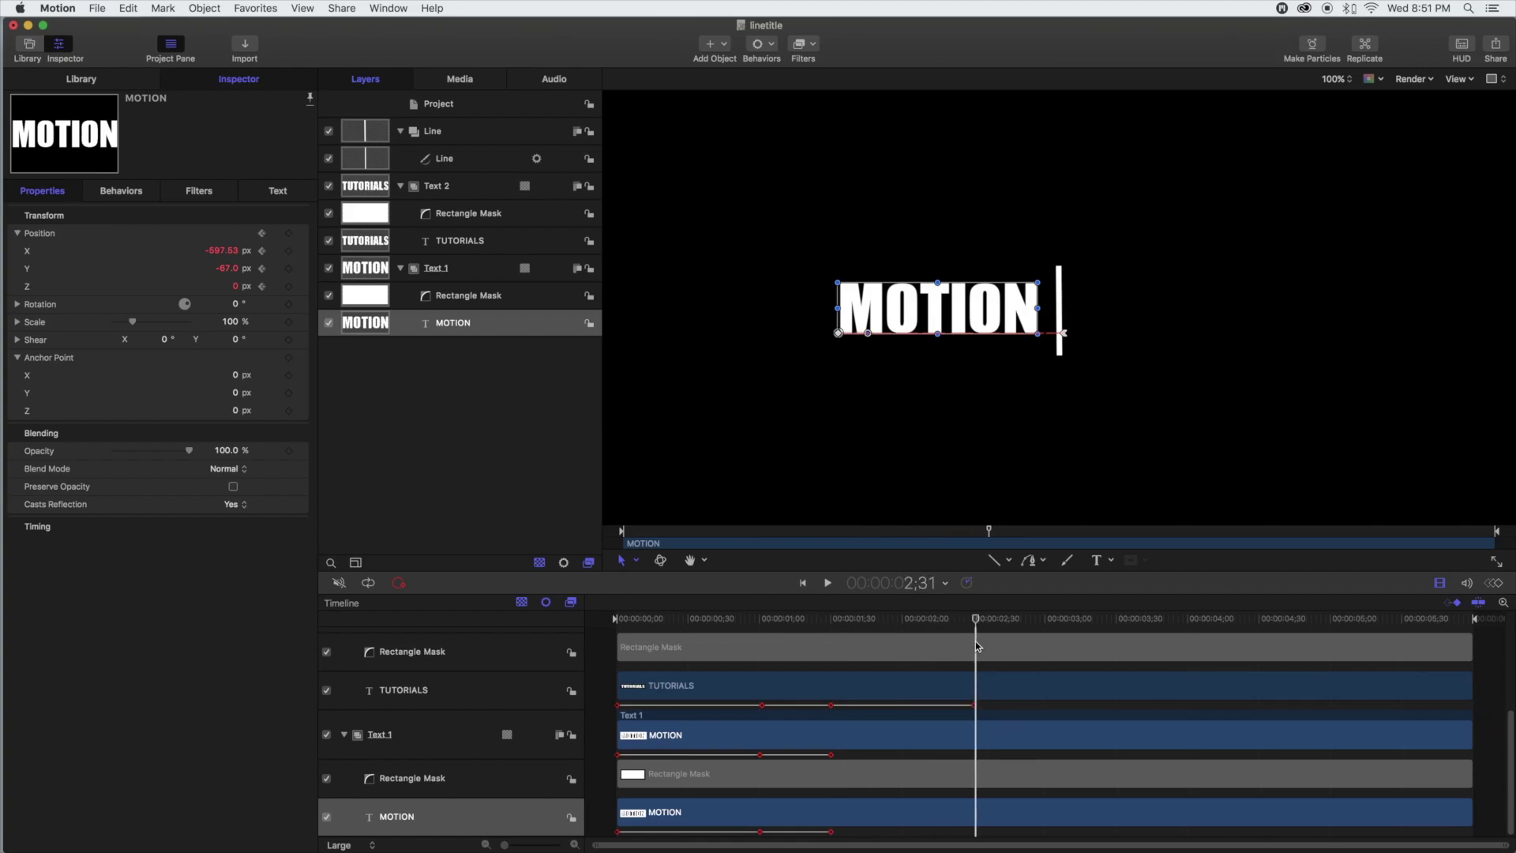
left_click_drag(978, 646, 978, 646)
left_click_drag(224, 253, 221, 249)
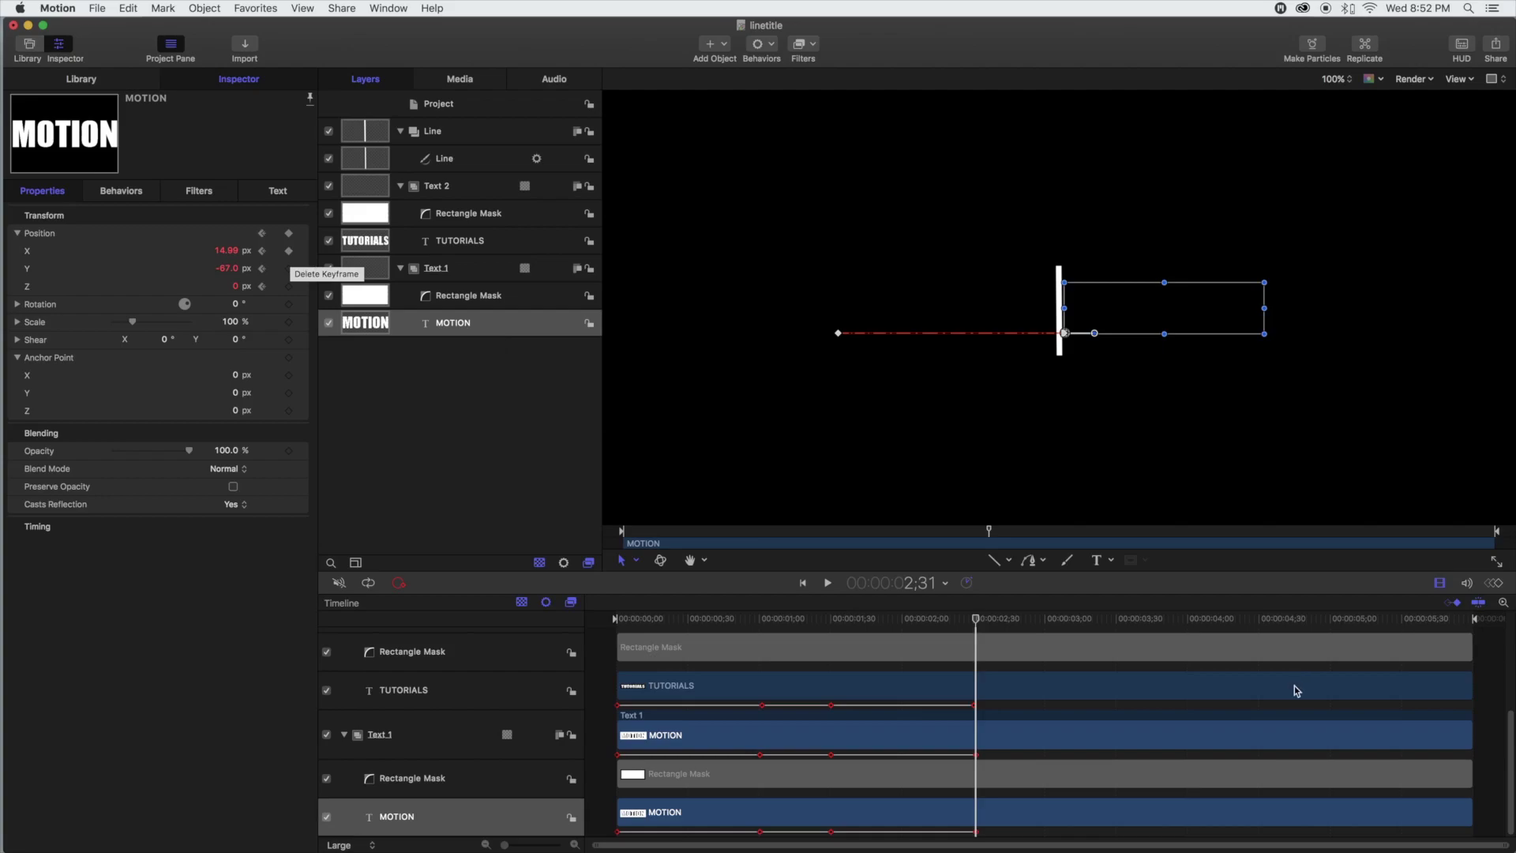
Step: Play back and scrub the title animation, checking timing around 2;29
left_click_drag(977, 621, 604, 632)
key("space")
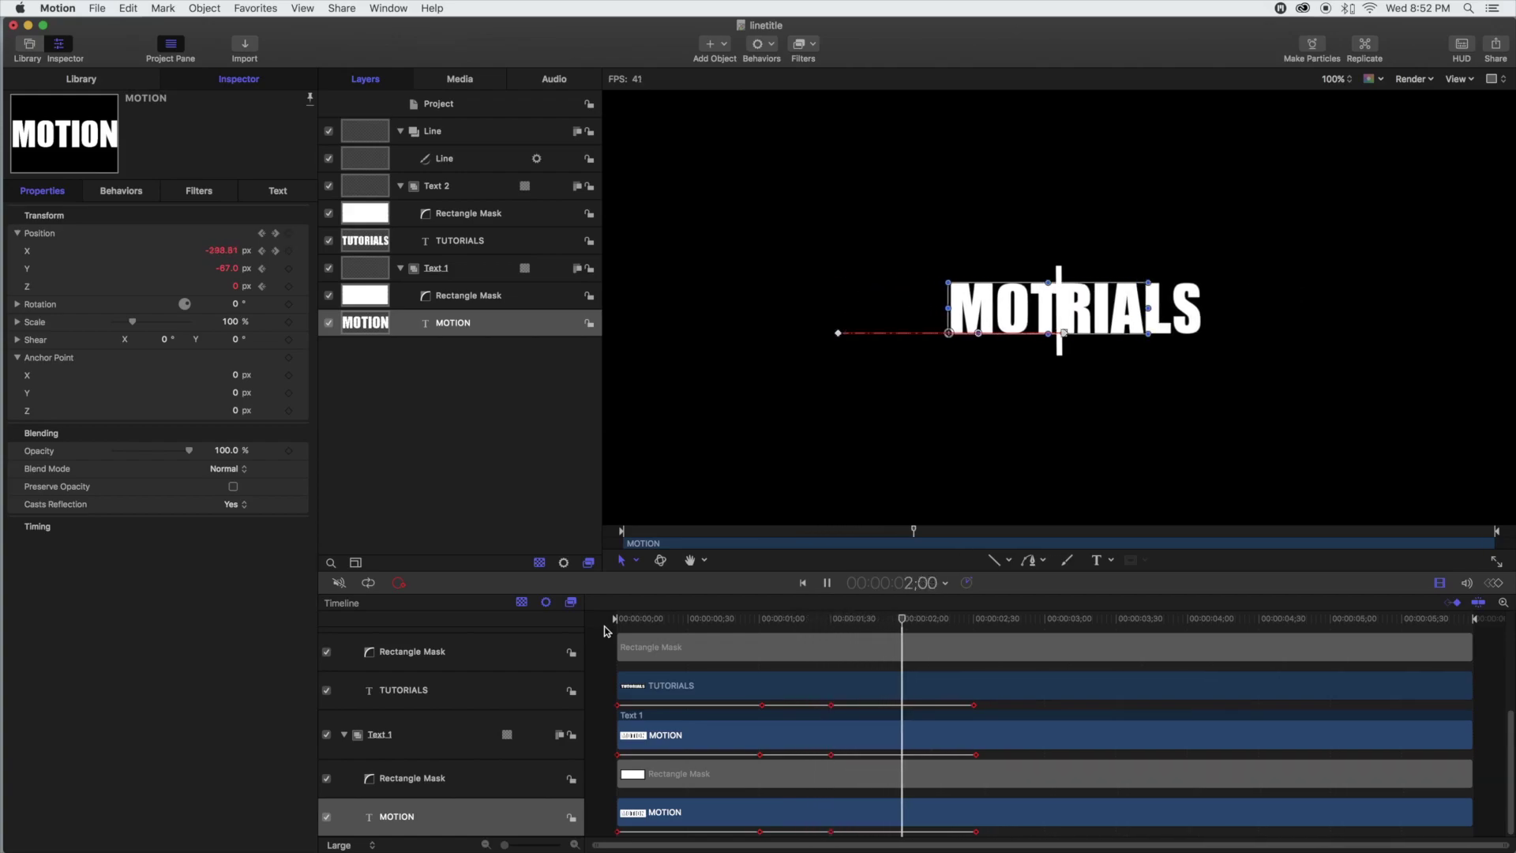
key("space")
left_click_drag(1145, 619, 977, 644)
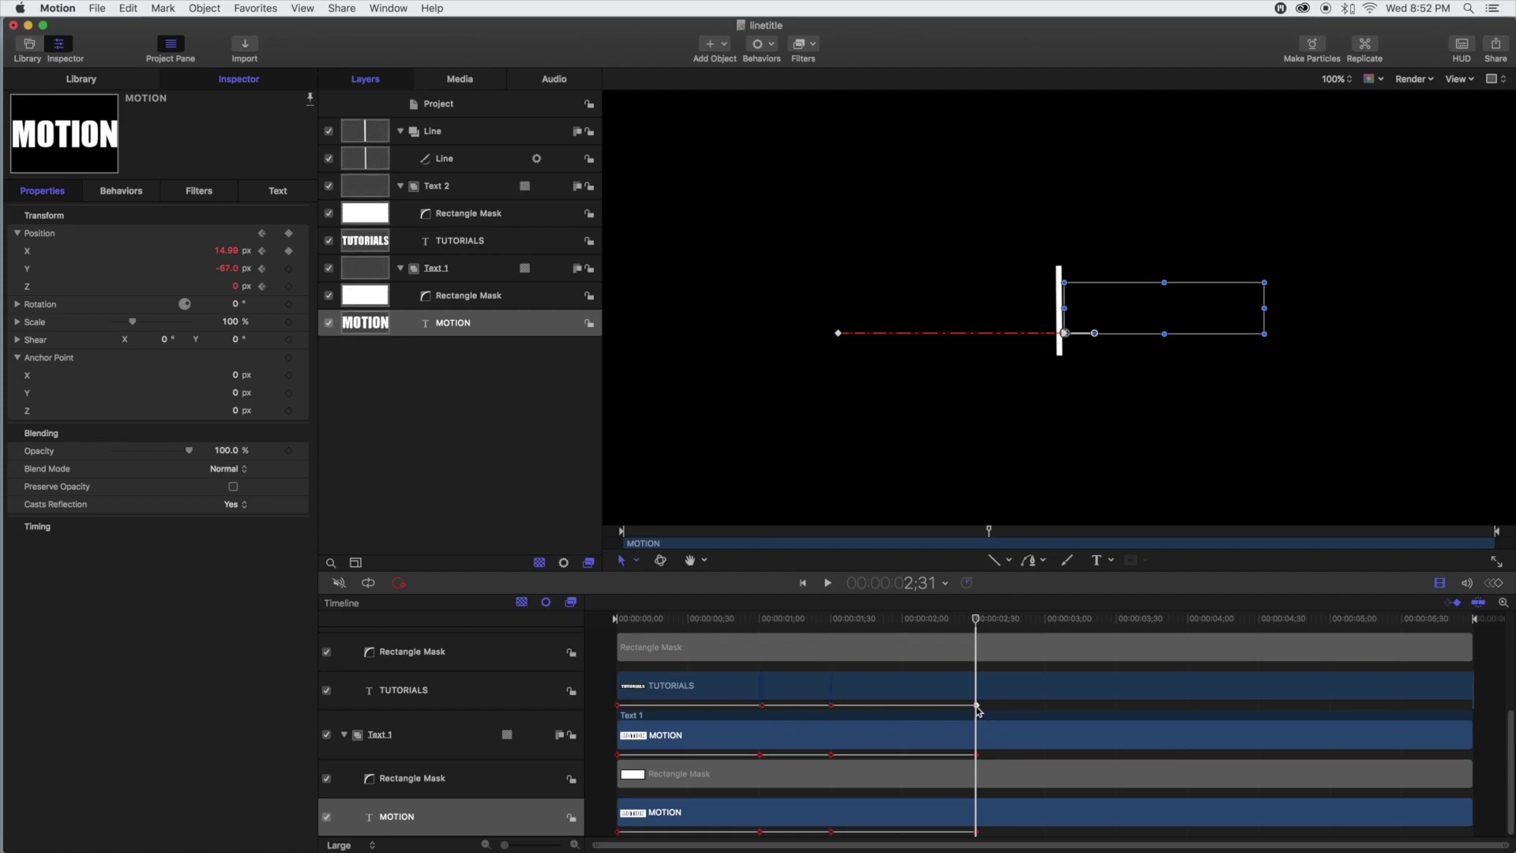
left_click_drag(977, 640, 958, 638)
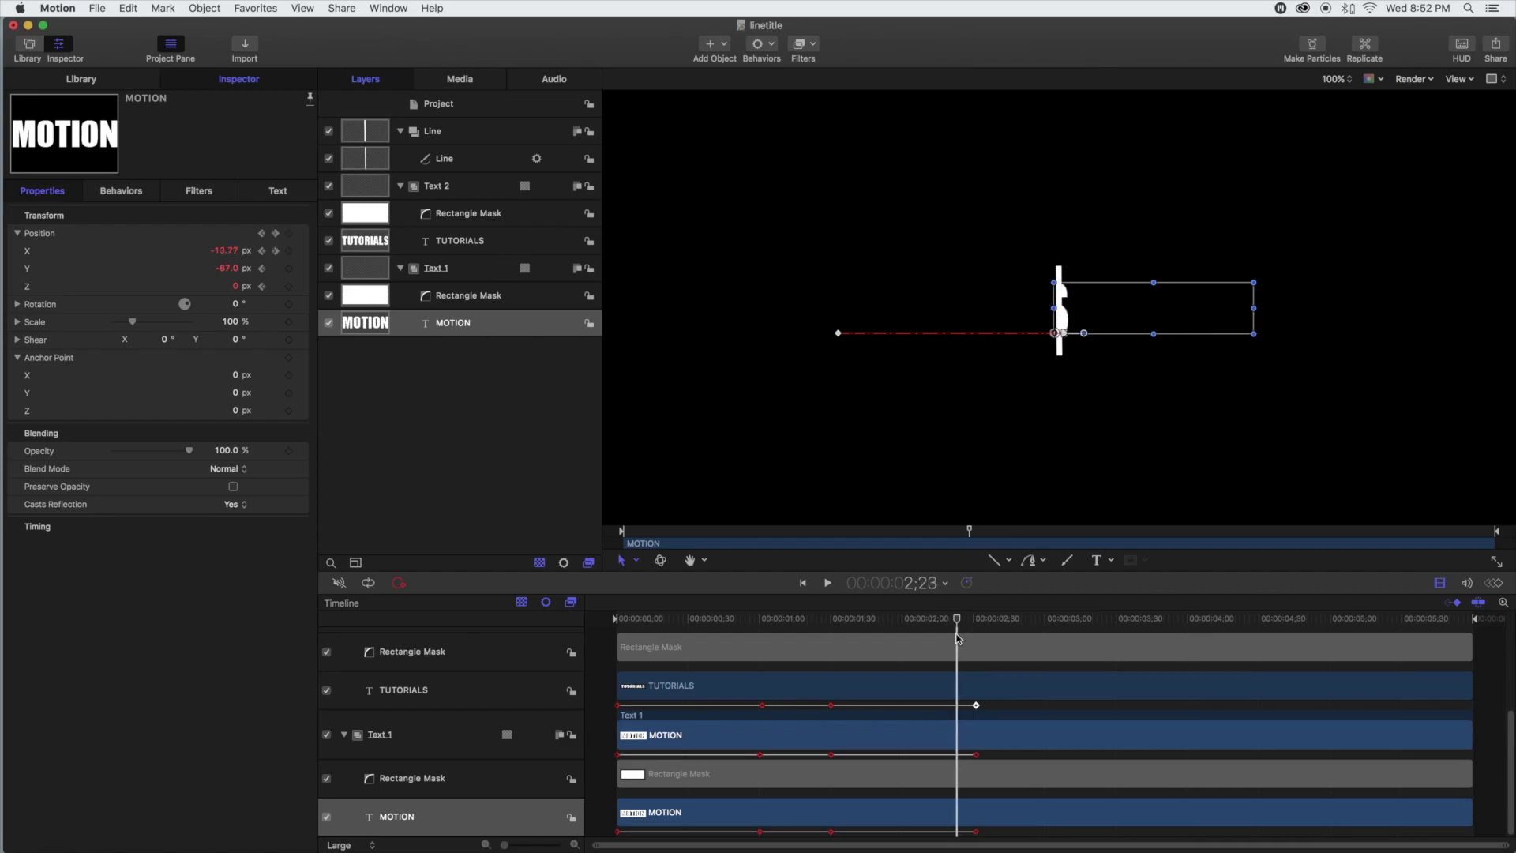
Step: Move the last TUTORIALS Position keyframe a few frames earlier
left_click(977, 705)
left_click_drag(973, 705, 964, 705)
left_click_drag(956, 621, 980, 654)
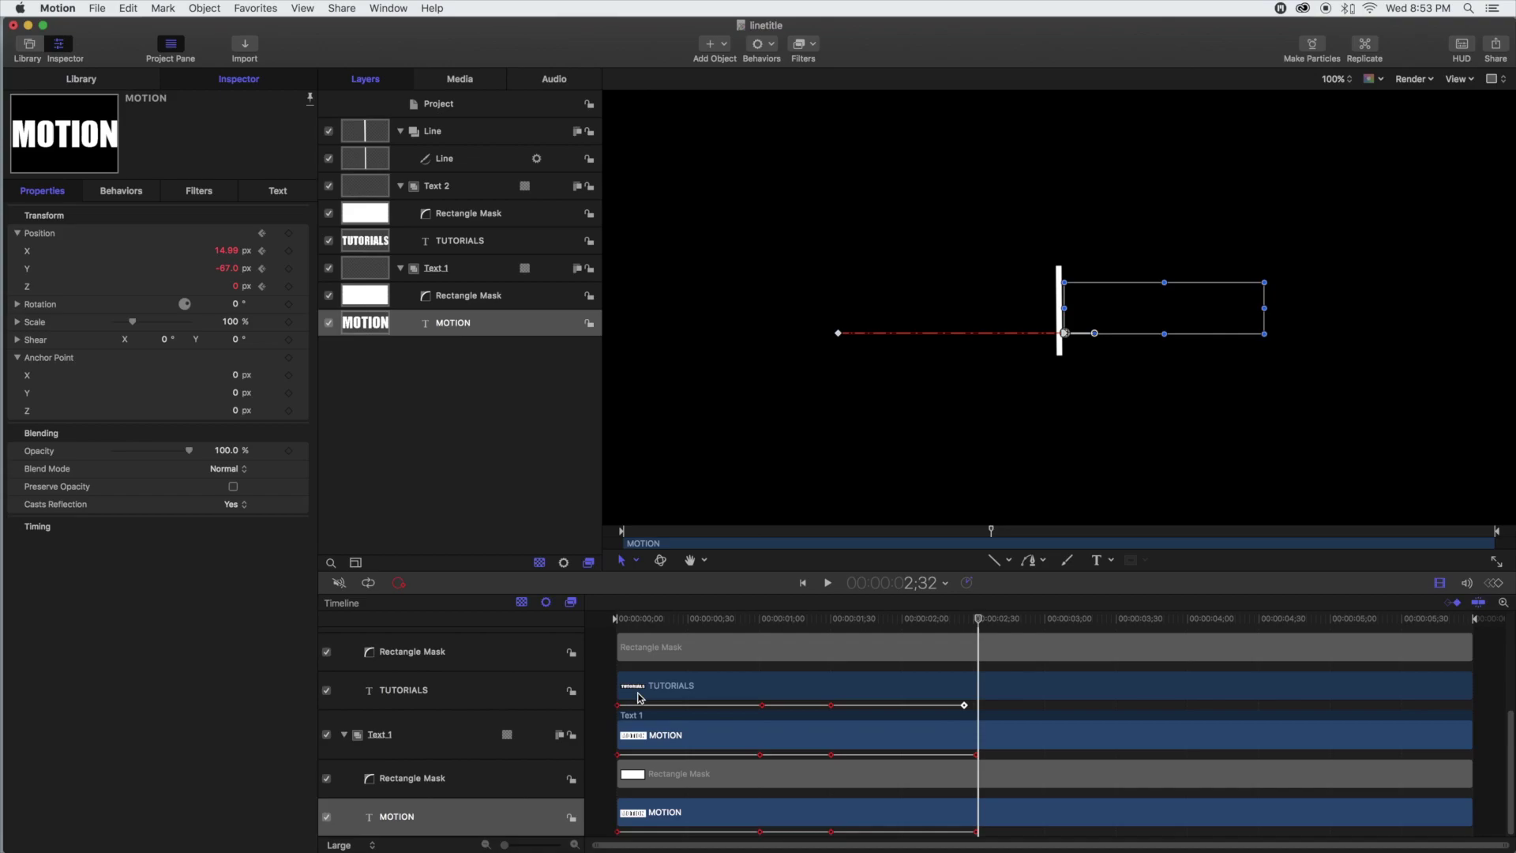
Step: Trim the Line group's out point back to the playhead near 2;30
scroll(640, 697, "up", 5)
left_click(707, 698)
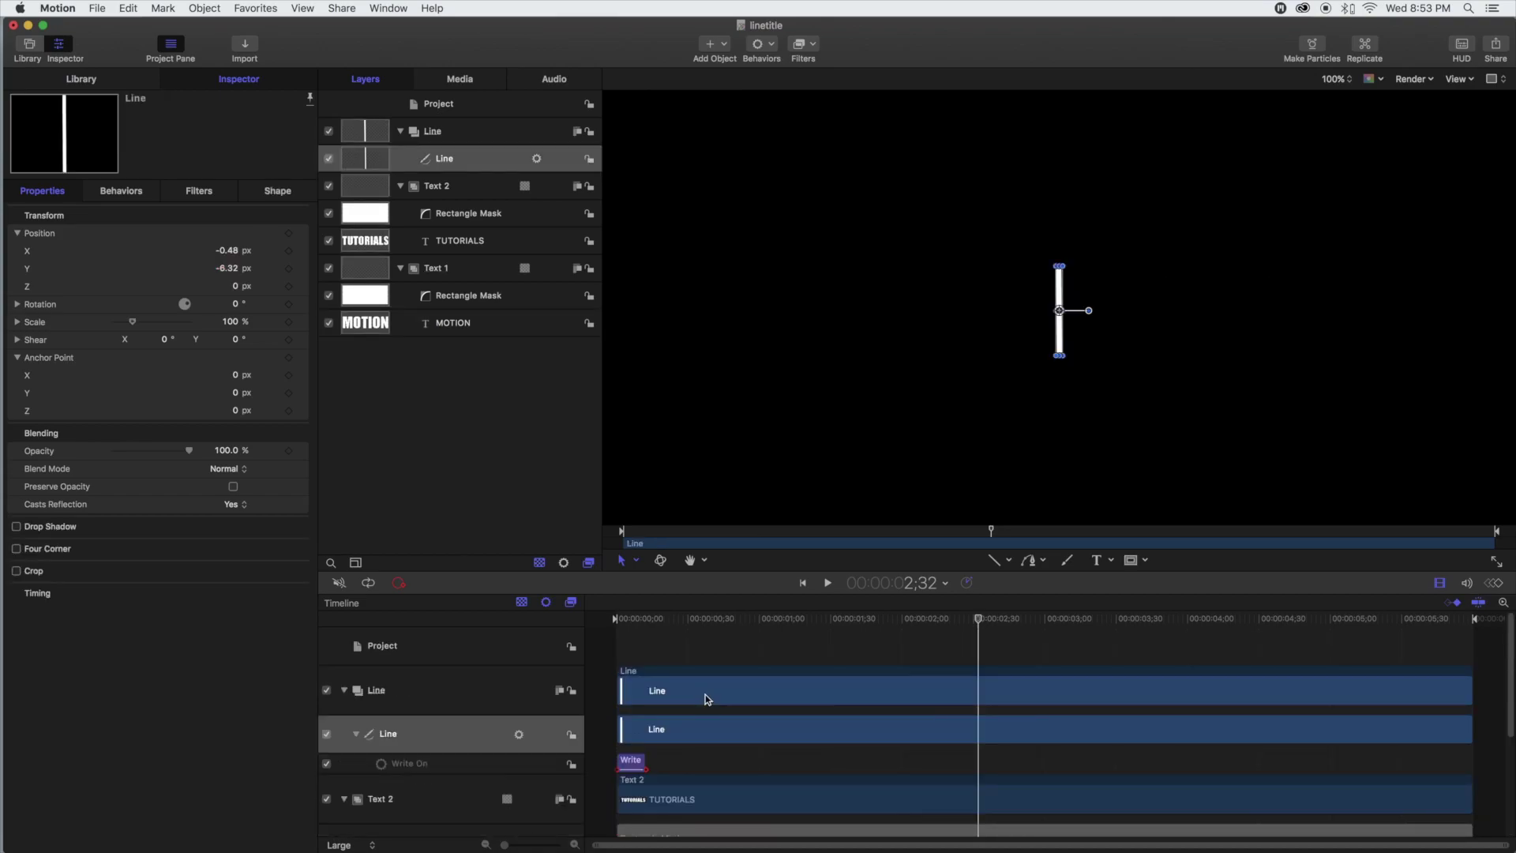
scroll(822, 724, "down", 5)
scroll(823, 724, "up", 4)
scroll(827, 730, "down", 3)
scroll(827, 730, "down", 3)
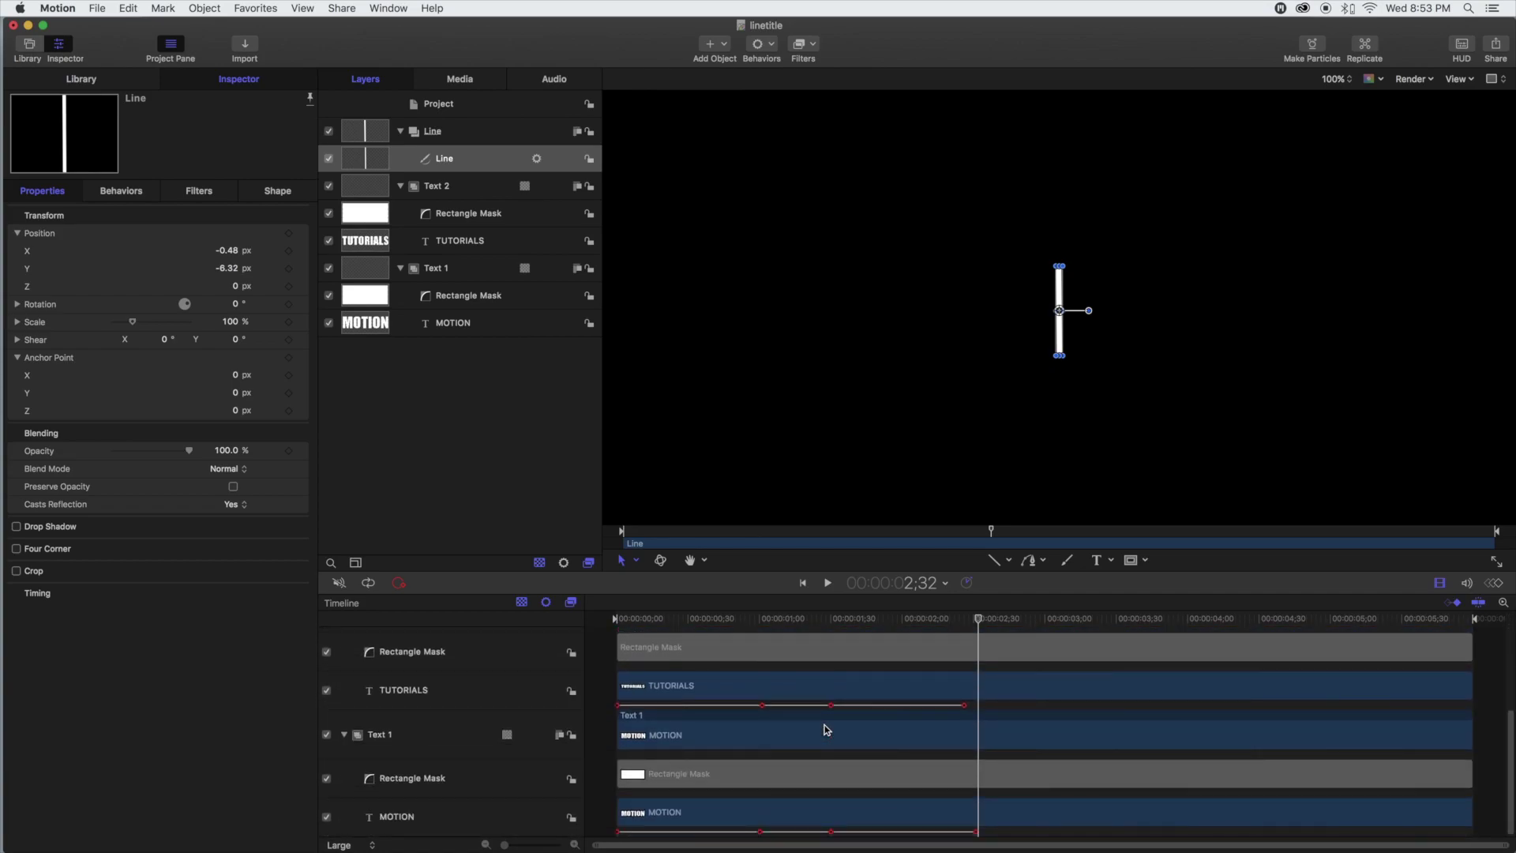
scroll(827, 730, "up", 6)
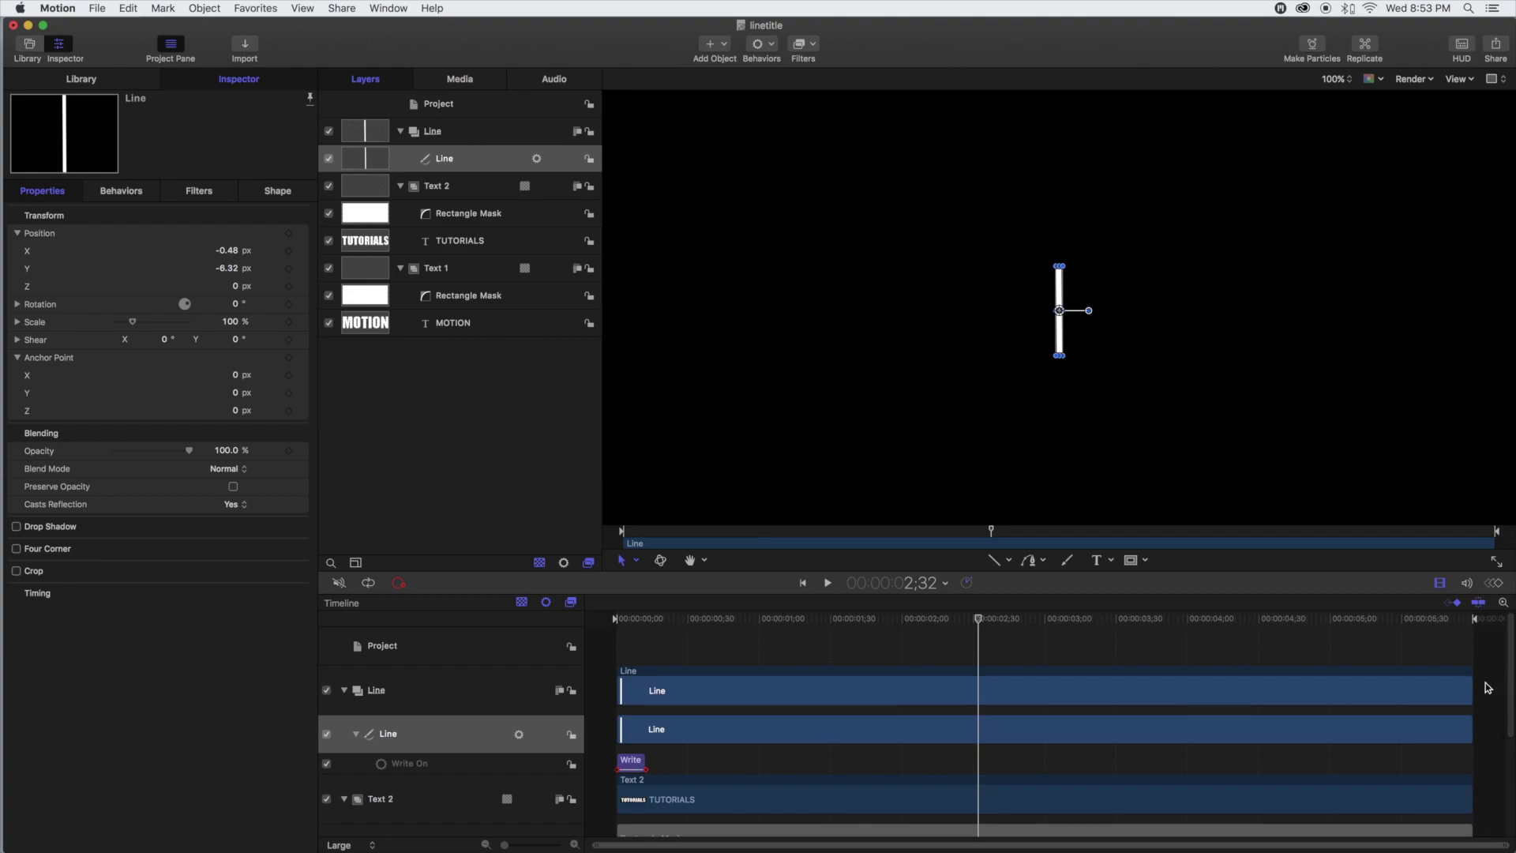
left_click_drag(1471, 686, 977, 692)
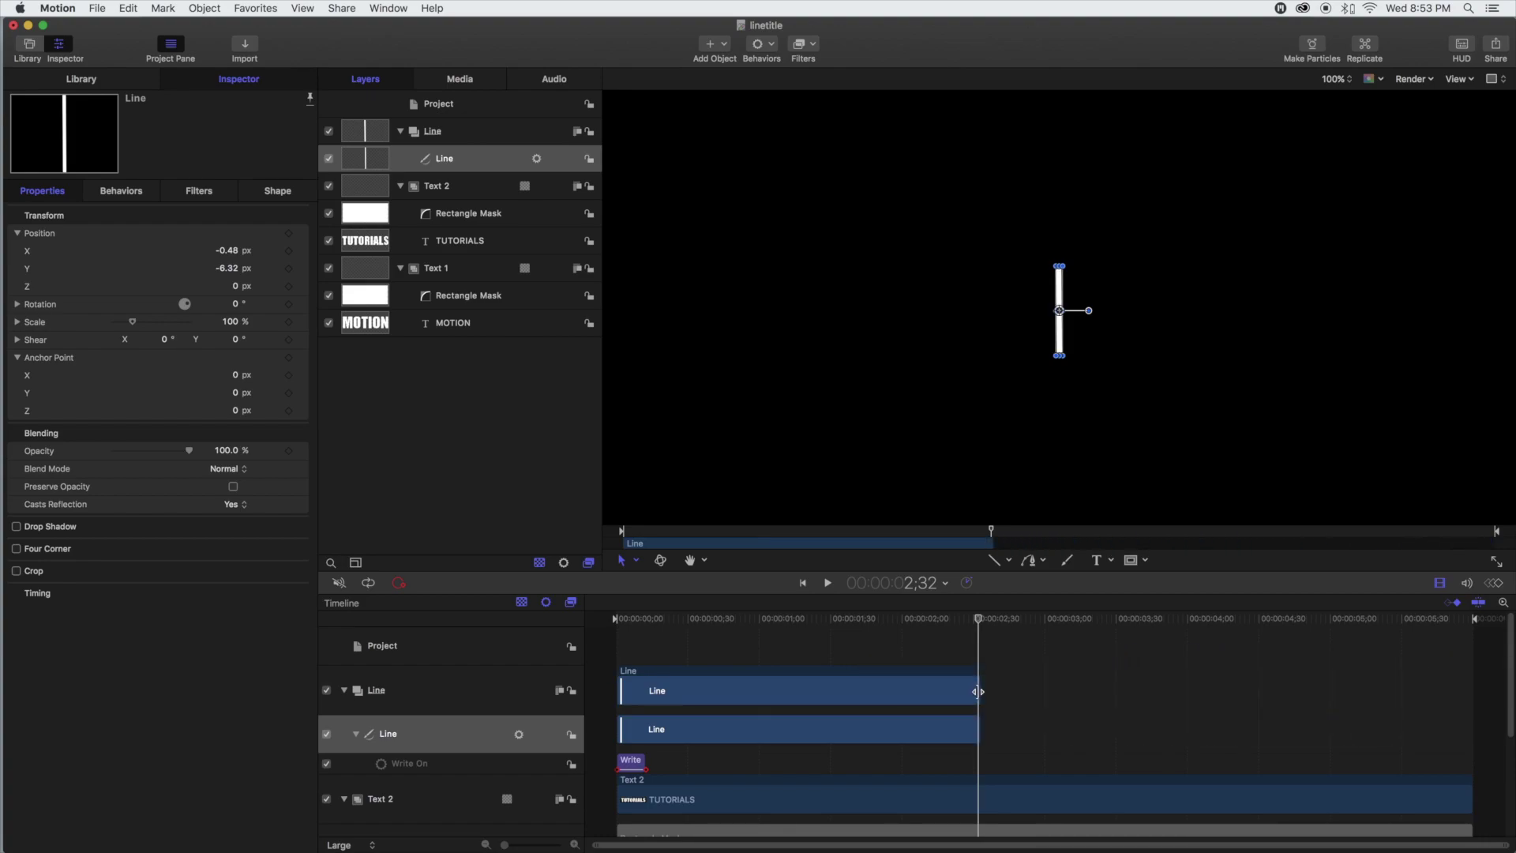
Step: Shorten the Line clip a little more so it ends around 2;26
scroll(1112, 702, "down", 2)
left_click_drag(979, 620, 981, 621)
left_click_drag(978, 690, 963, 690)
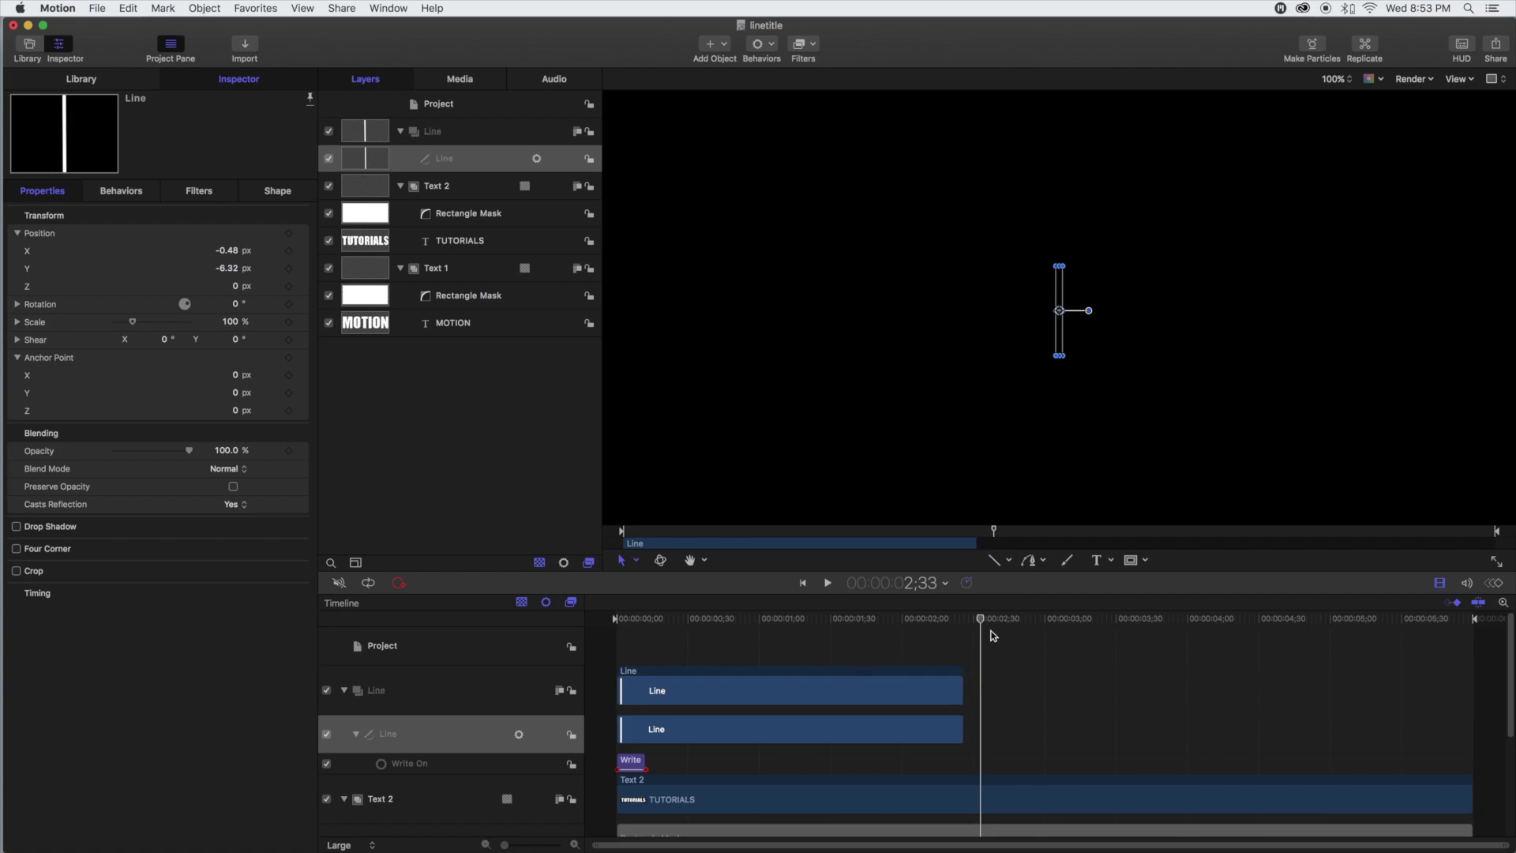
mouse_move(982, 623)
left_mouse_down()
mouse_move(917, 626)
mouse_move(978, 629)
left_mouse_up()
scroll(881, 771, "down", 1)
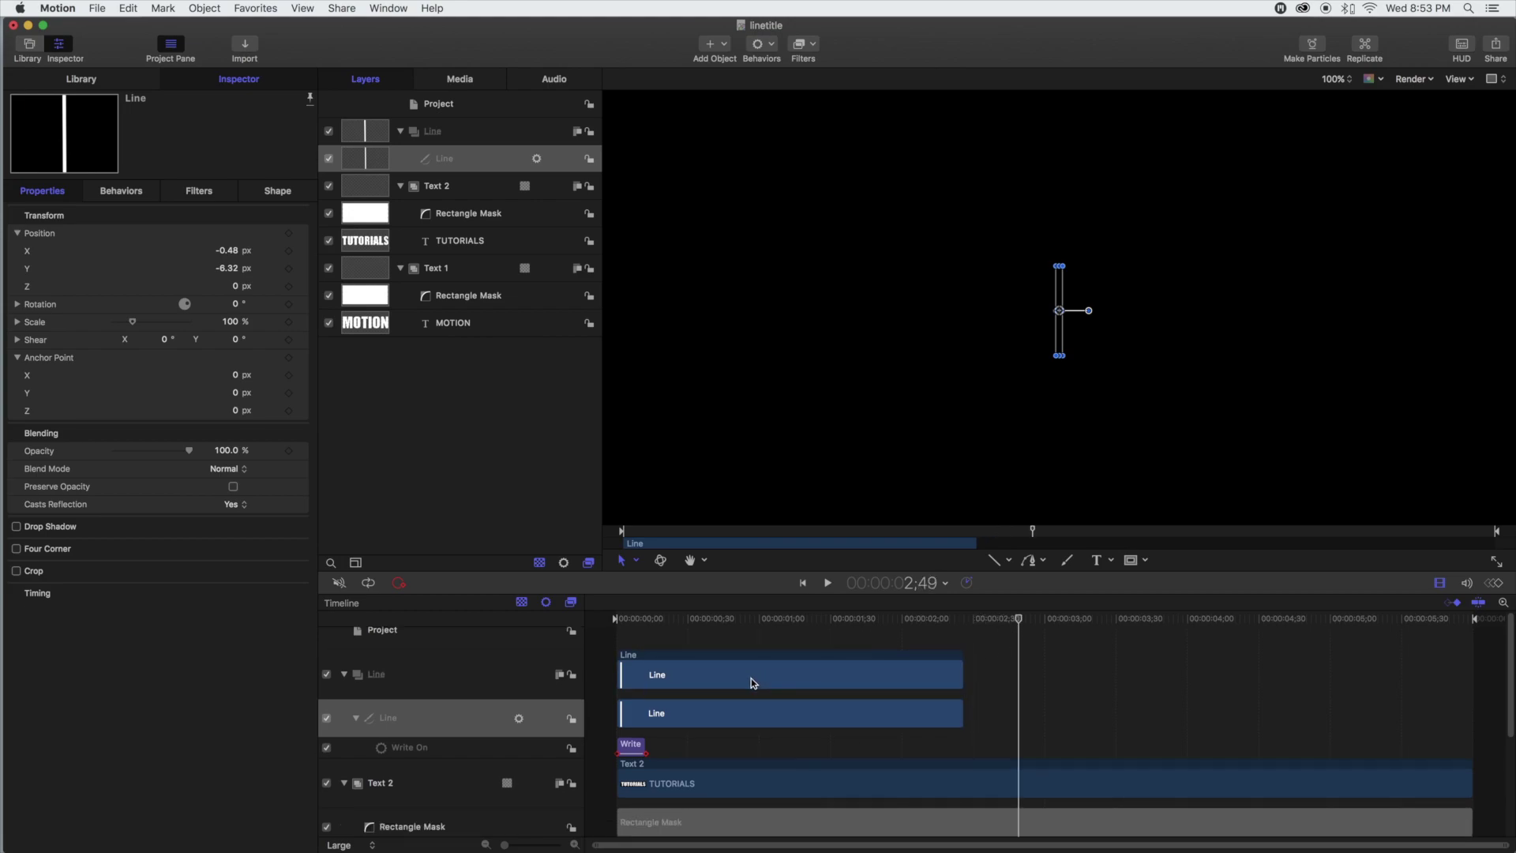
left_click(444, 161)
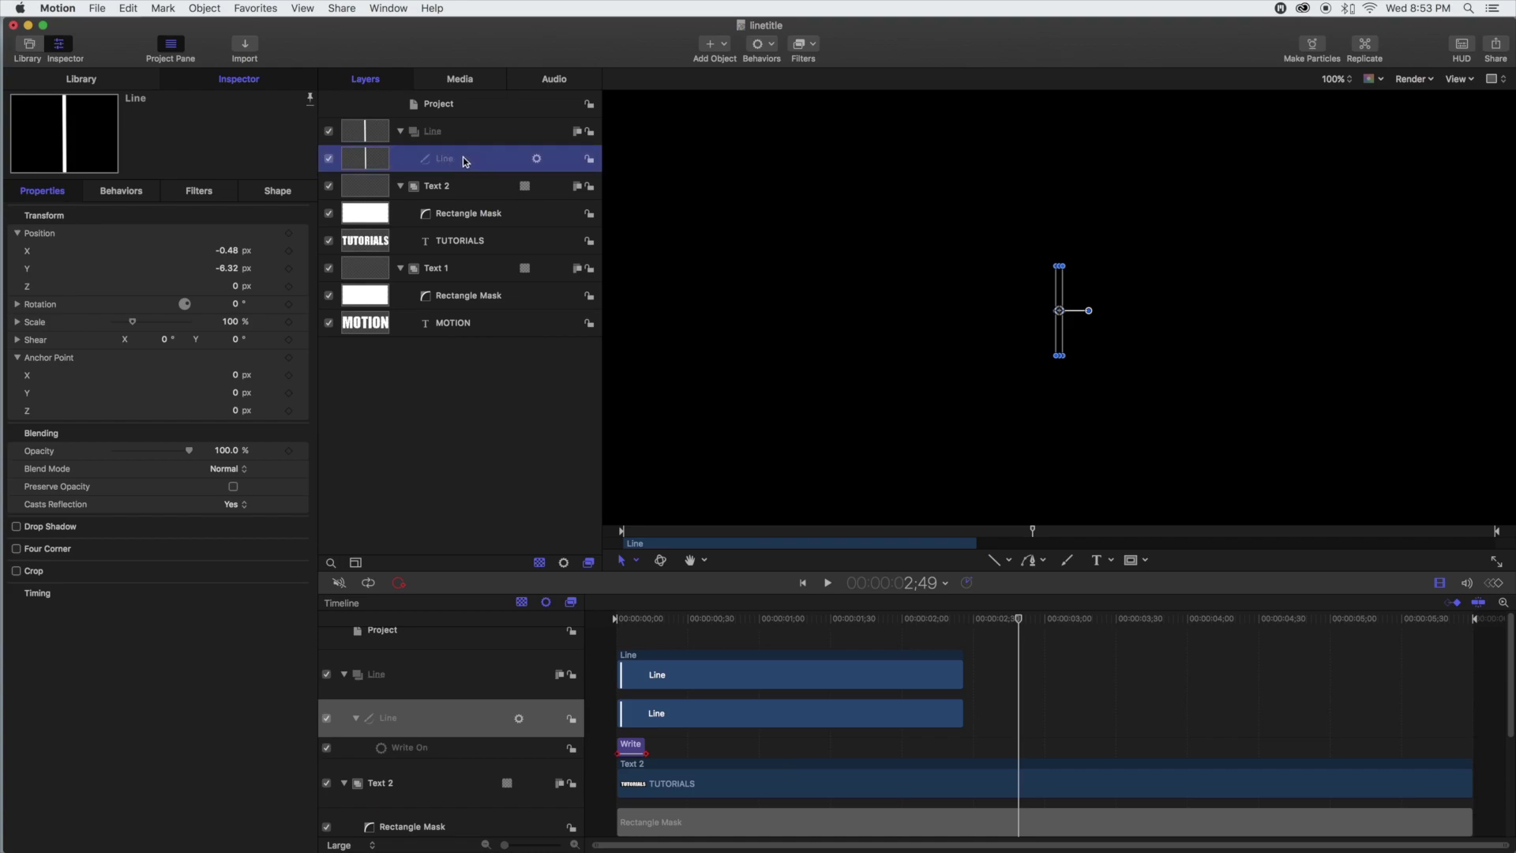
Step: Copy the Line layer, add a new group named Line Out, and paste the line into it
right_click(462, 156)
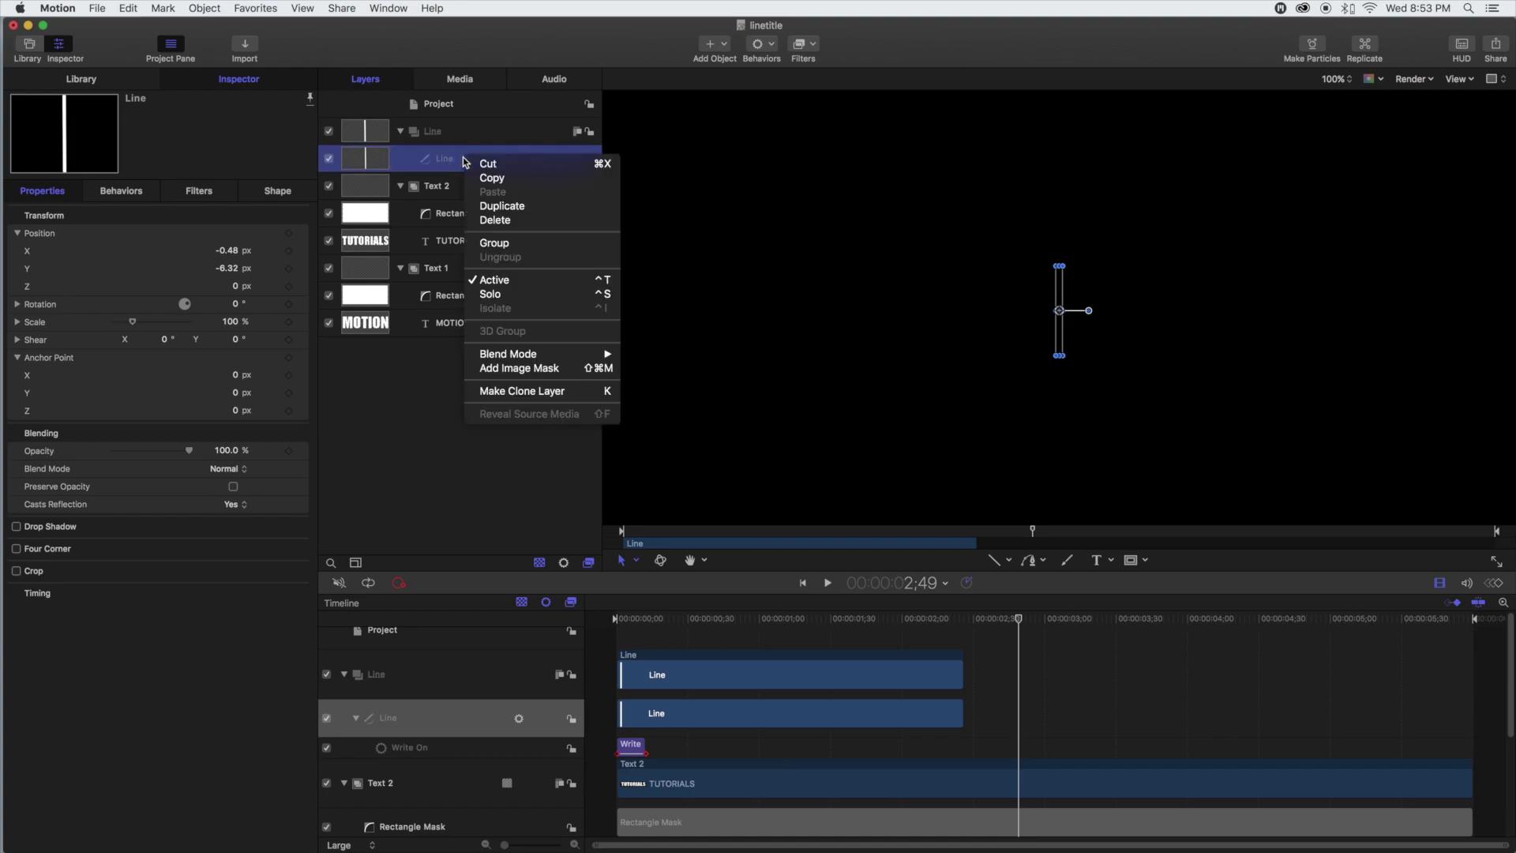
left_click(498, 182)
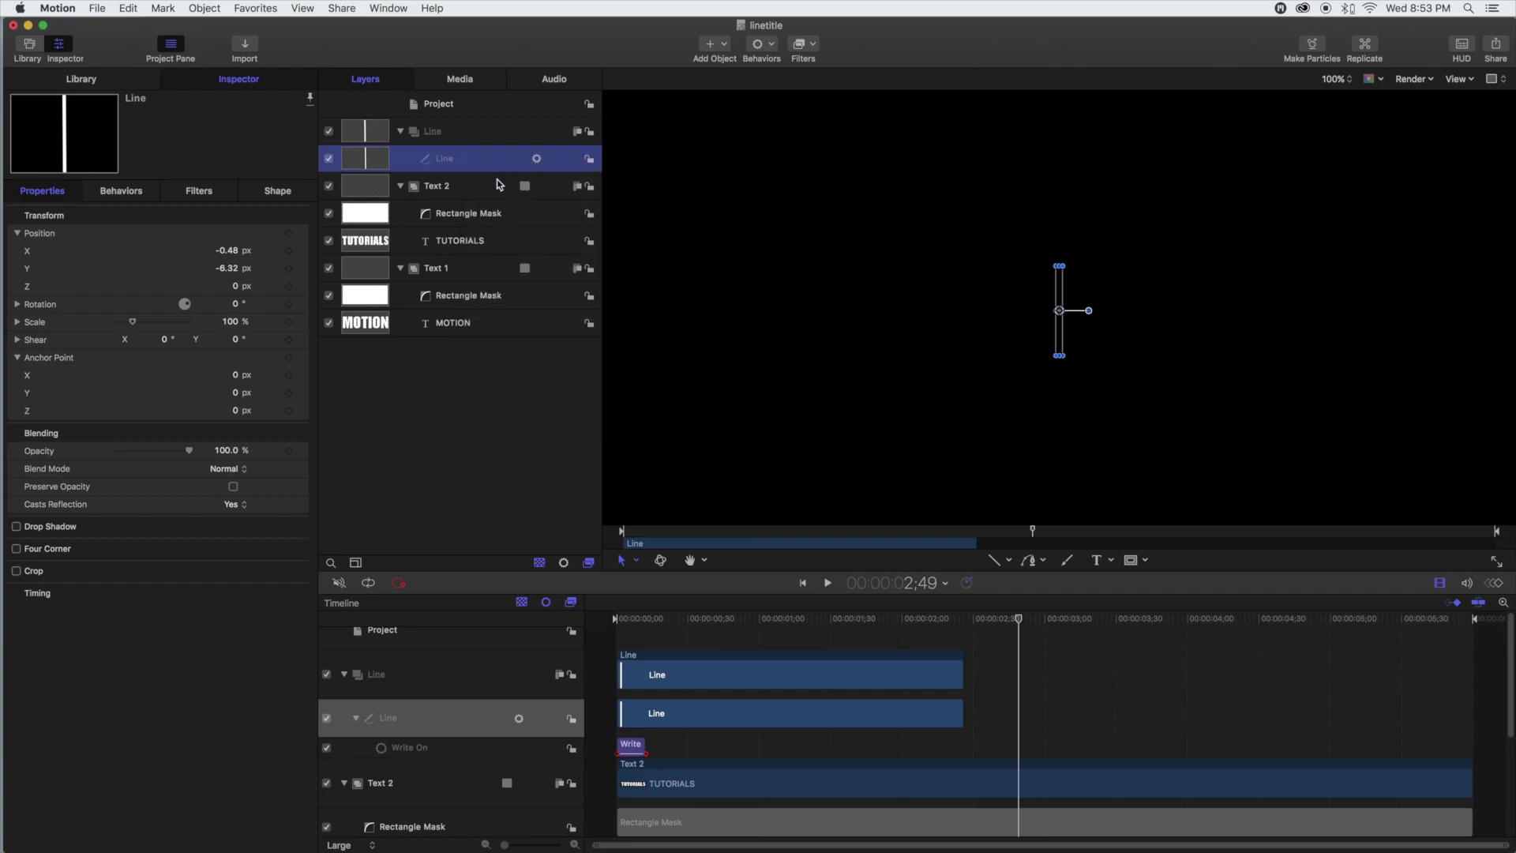
left_click(444, 134)
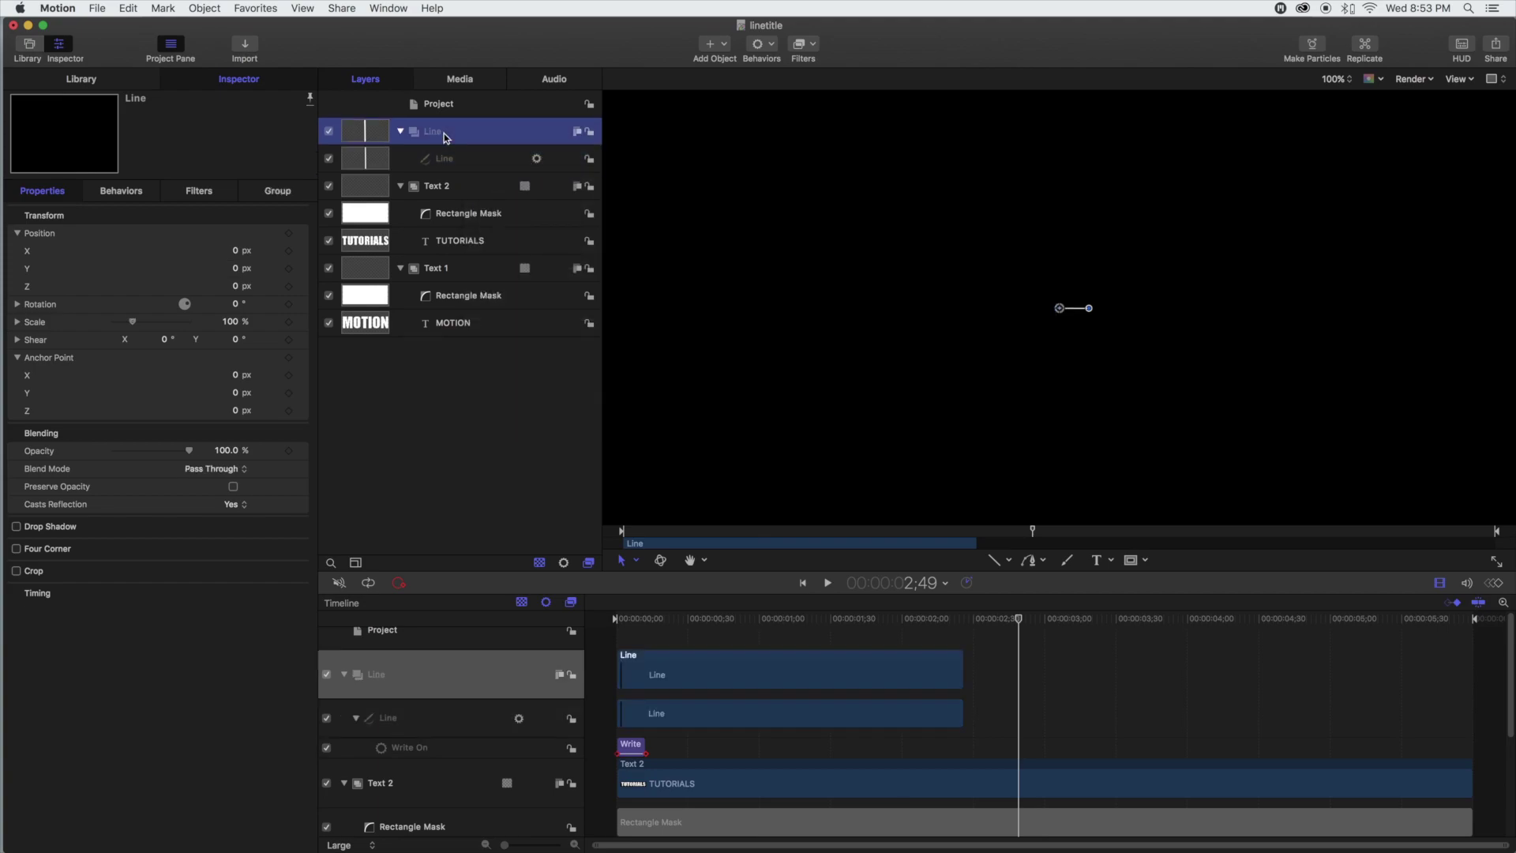
left_click(725, 46)
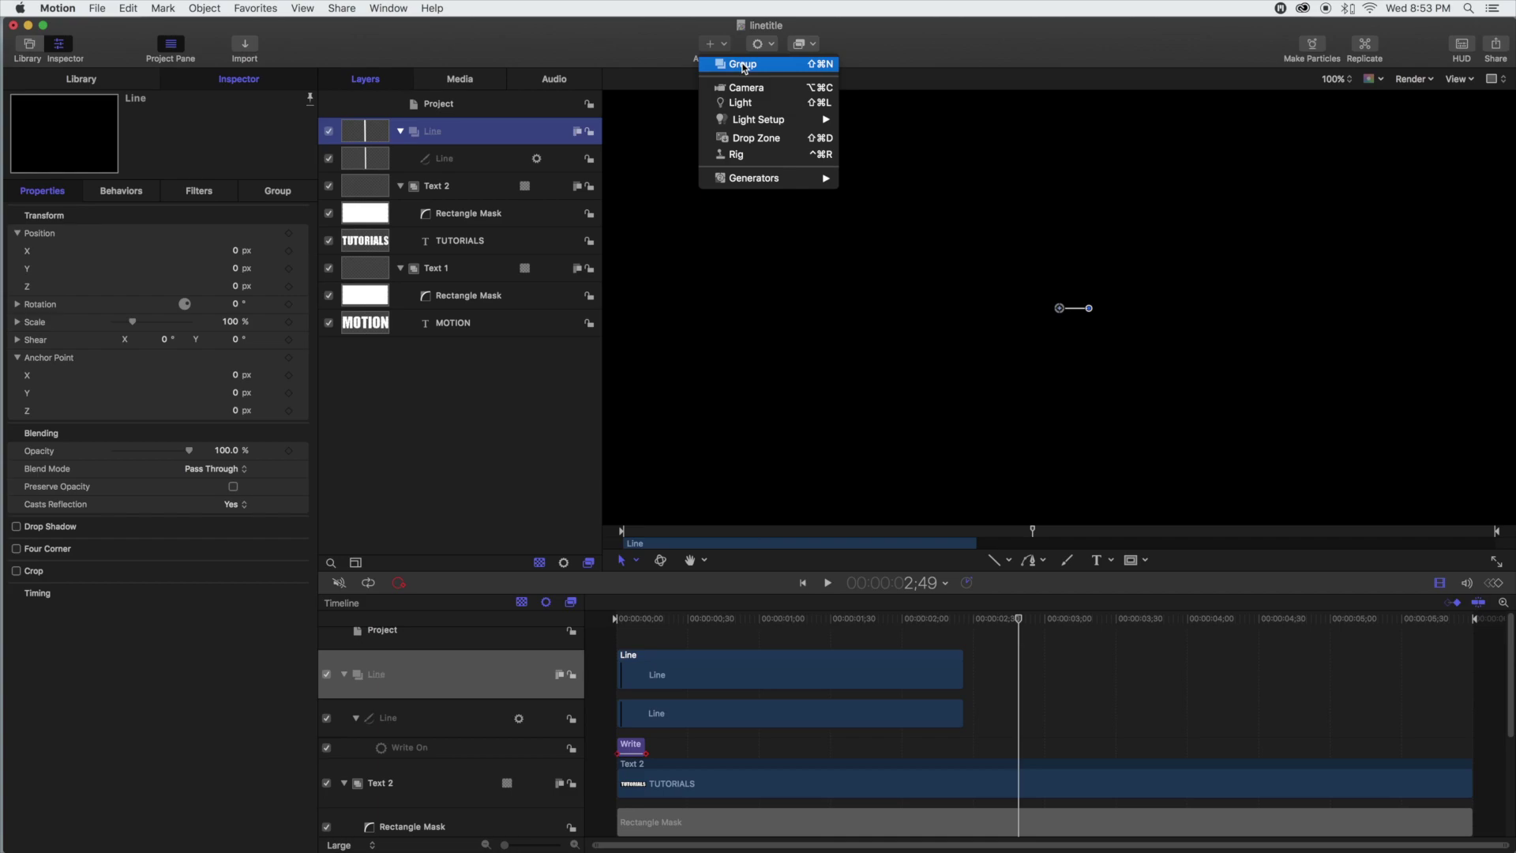
left_click(743, 64)
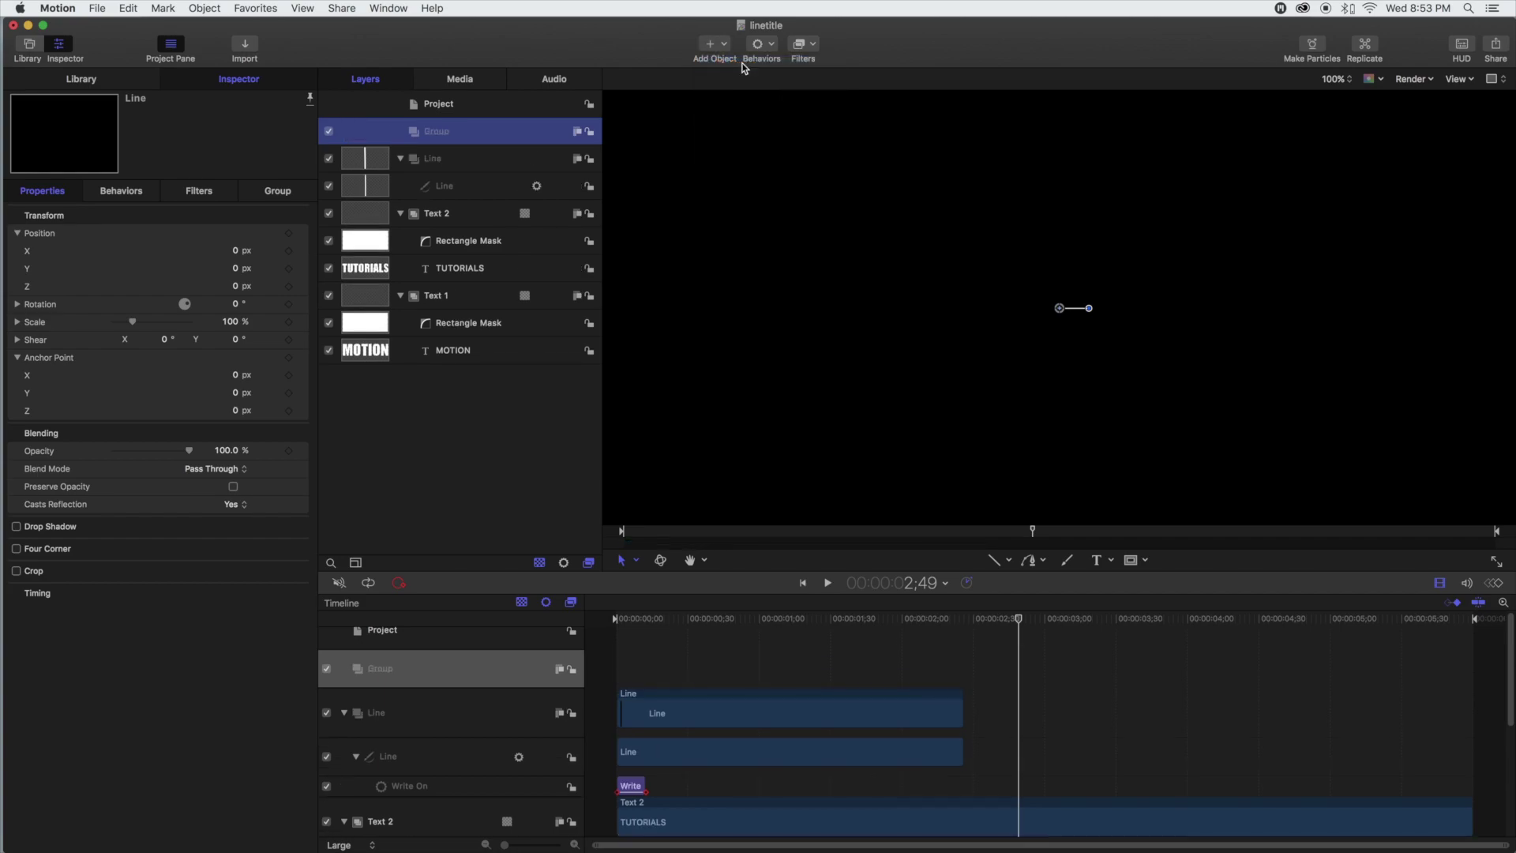
double_click(450, 134)
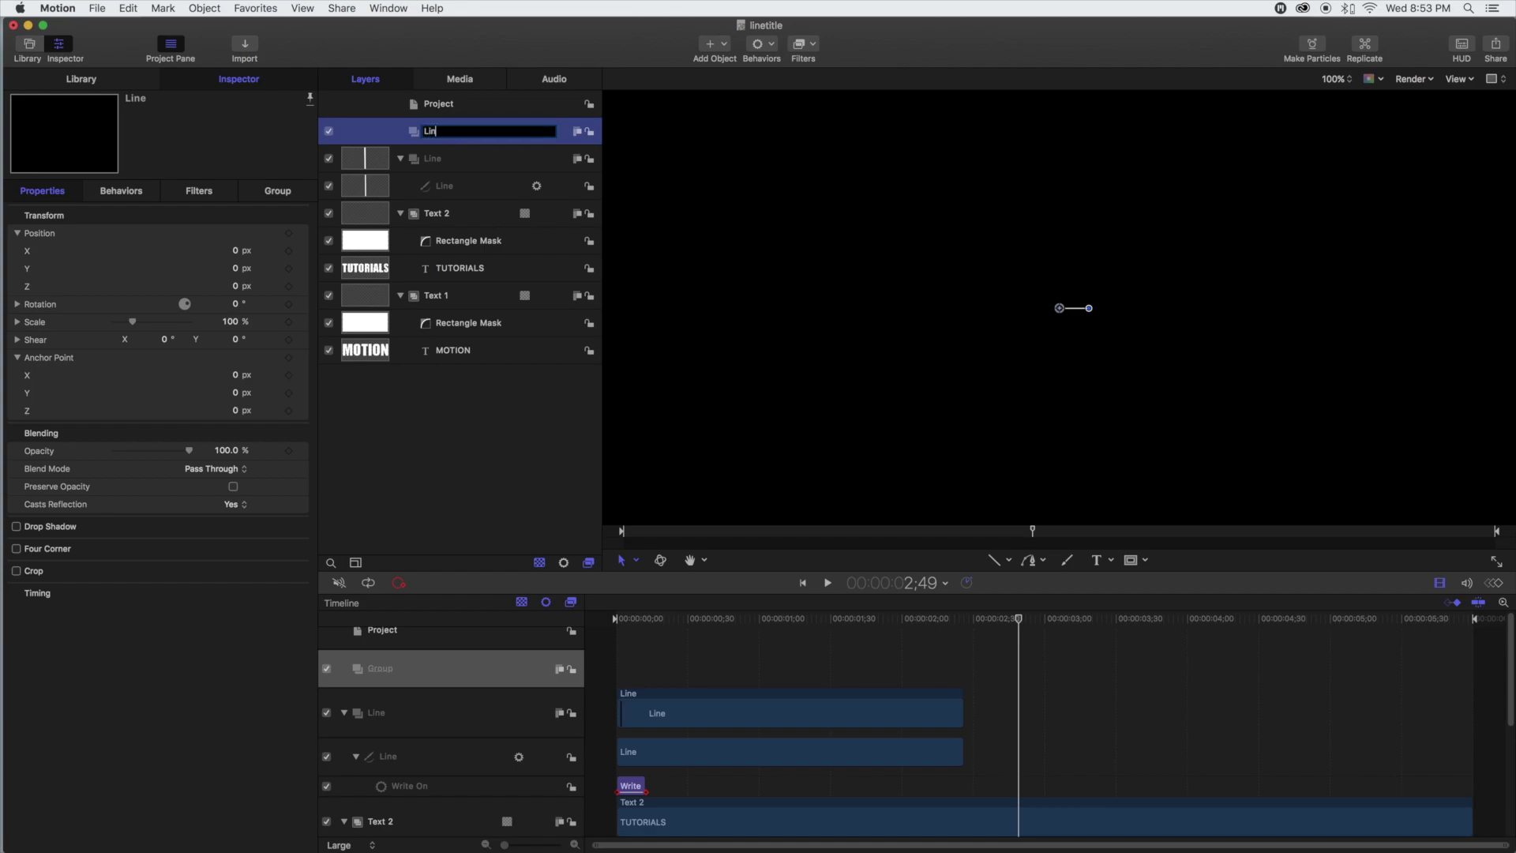
key("Return")
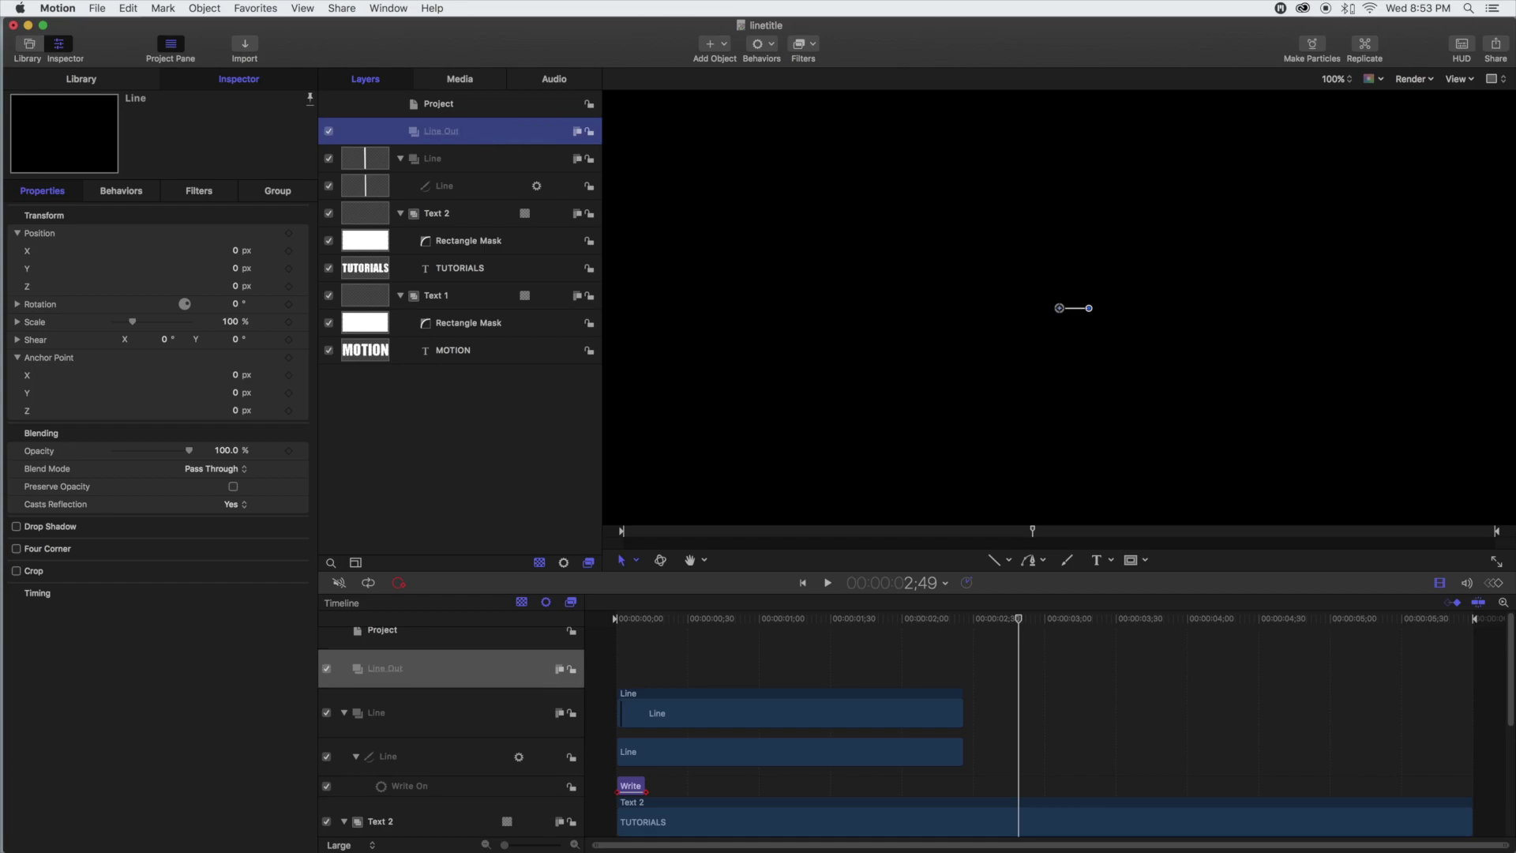
key("super+v")
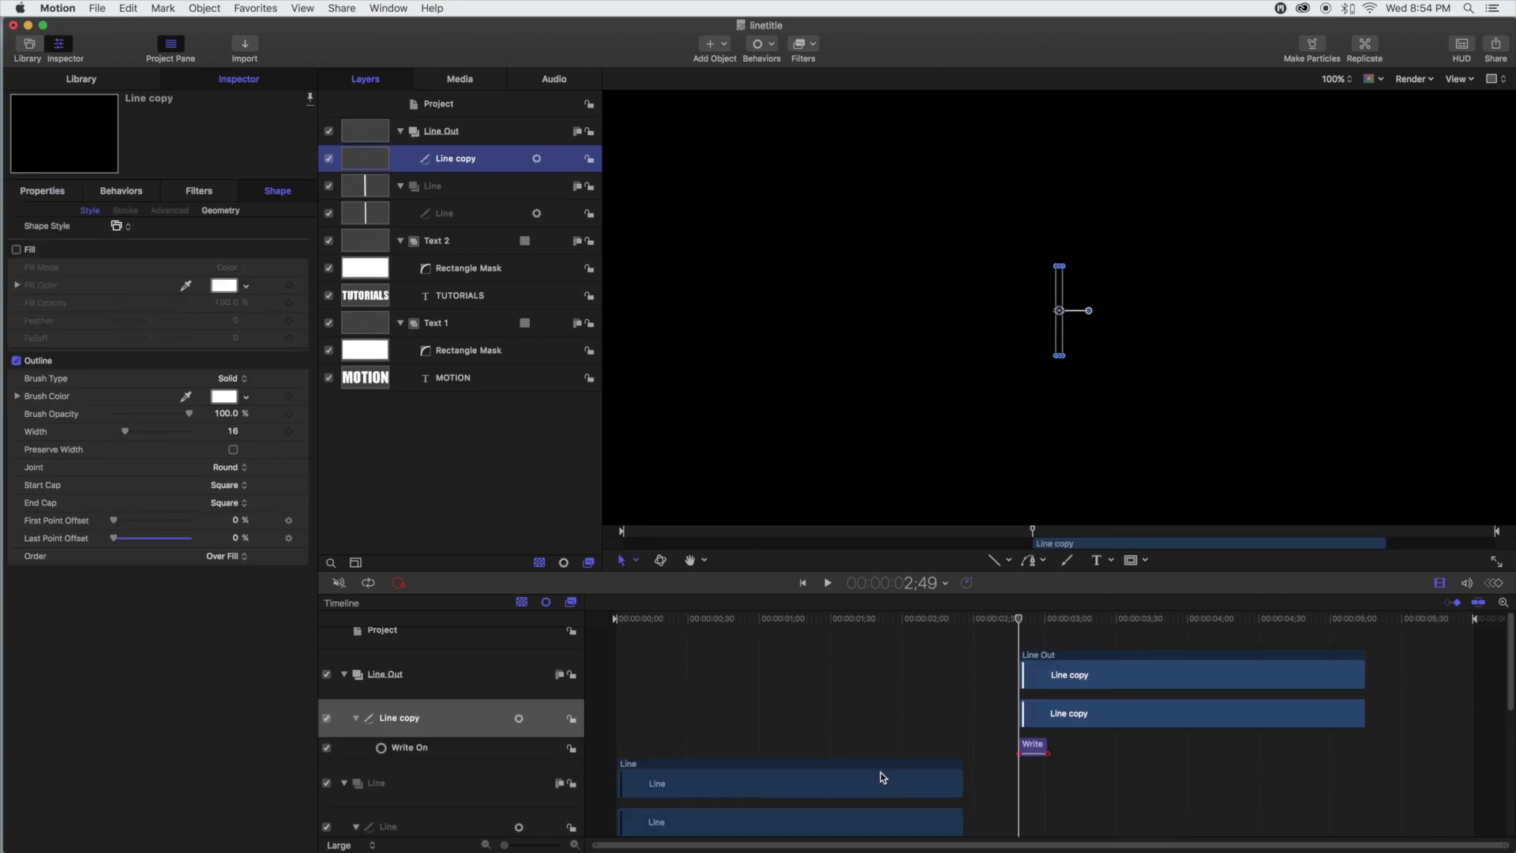
Step: Make Line copy start at about 2;21, where the original line ends
scroll(875, 768, "down", 5)
scroll(875, 767, "up", 6)
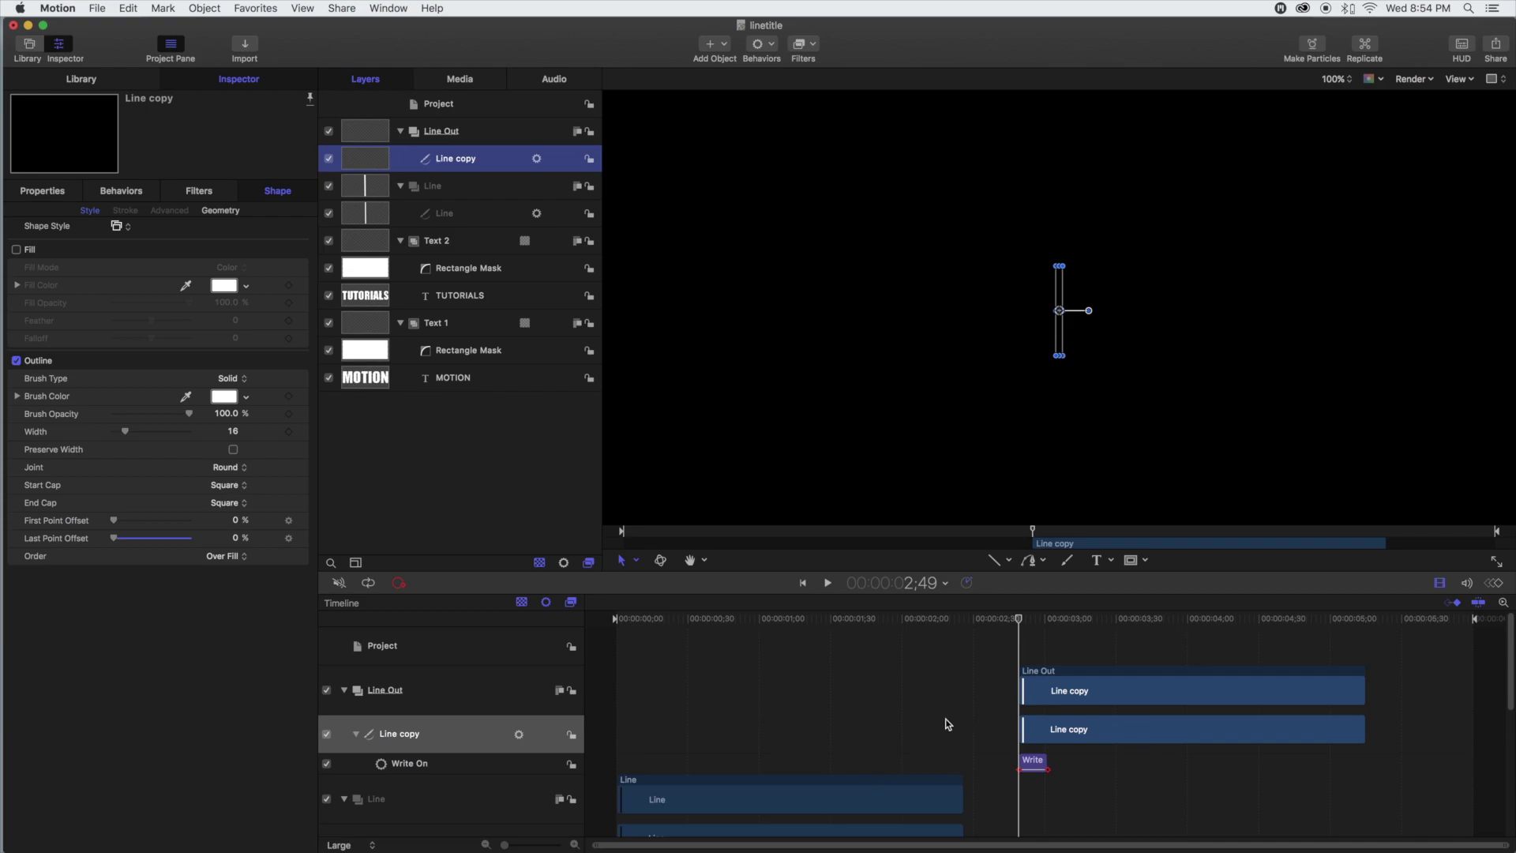
scroll(942, 727, "down", 5)
scroll(939, 732, "up", 3)
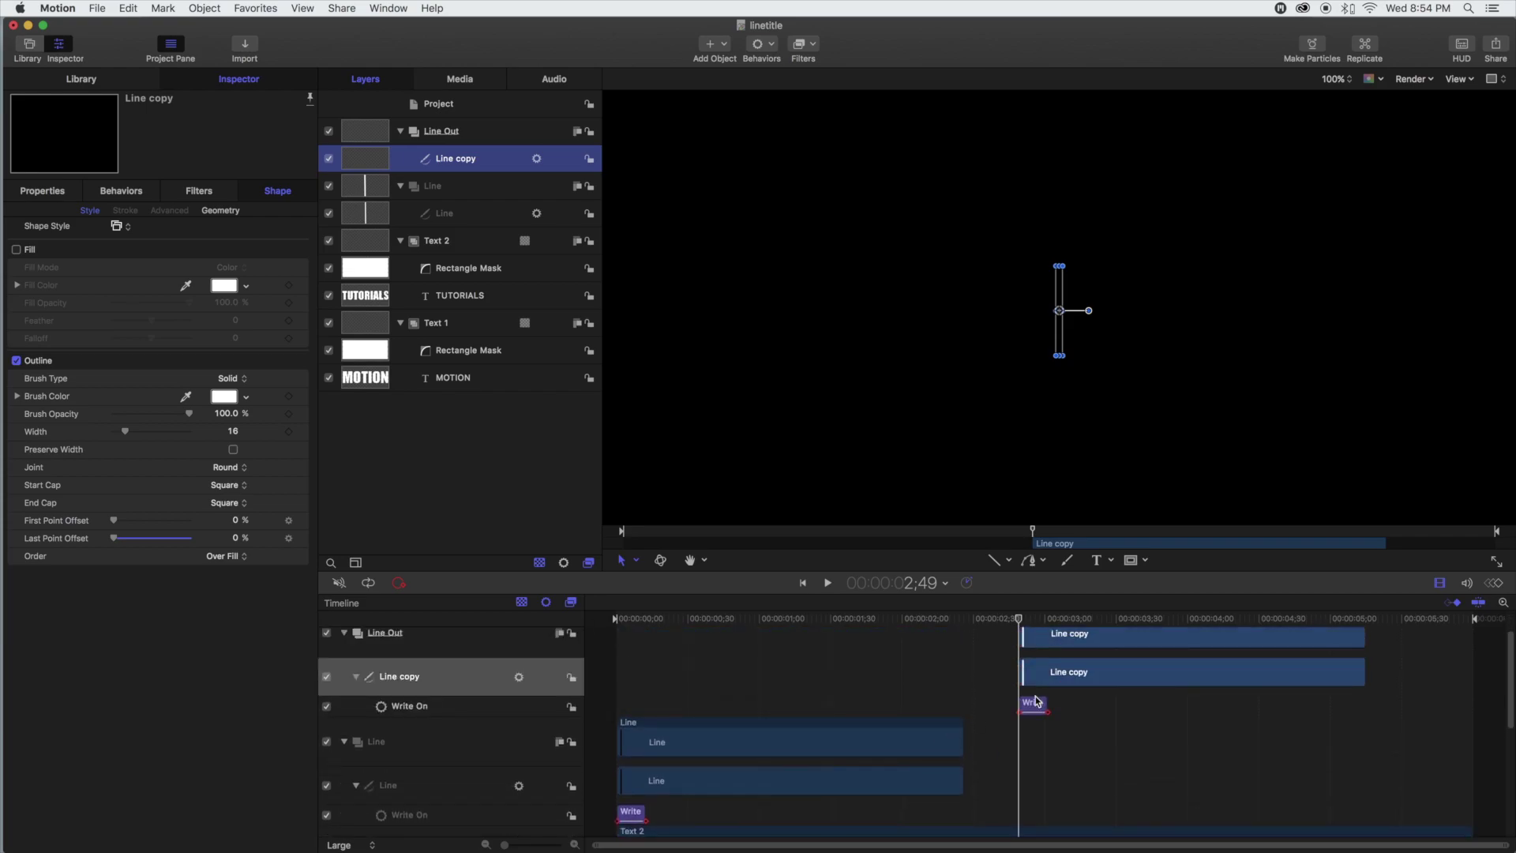
left_click_drag(1019, 622, 962, 623)
mouse_move(1066, 644)
left_mouse_down()
mouse_move(900, 622)
mouse_move(636, 625)
mouse_move(995, 629)
left_mouse_up()
Step: Set Line copy's Write On Direction to Reverse so the line erases
left_click(976, 702)
left_click(1054, 542)
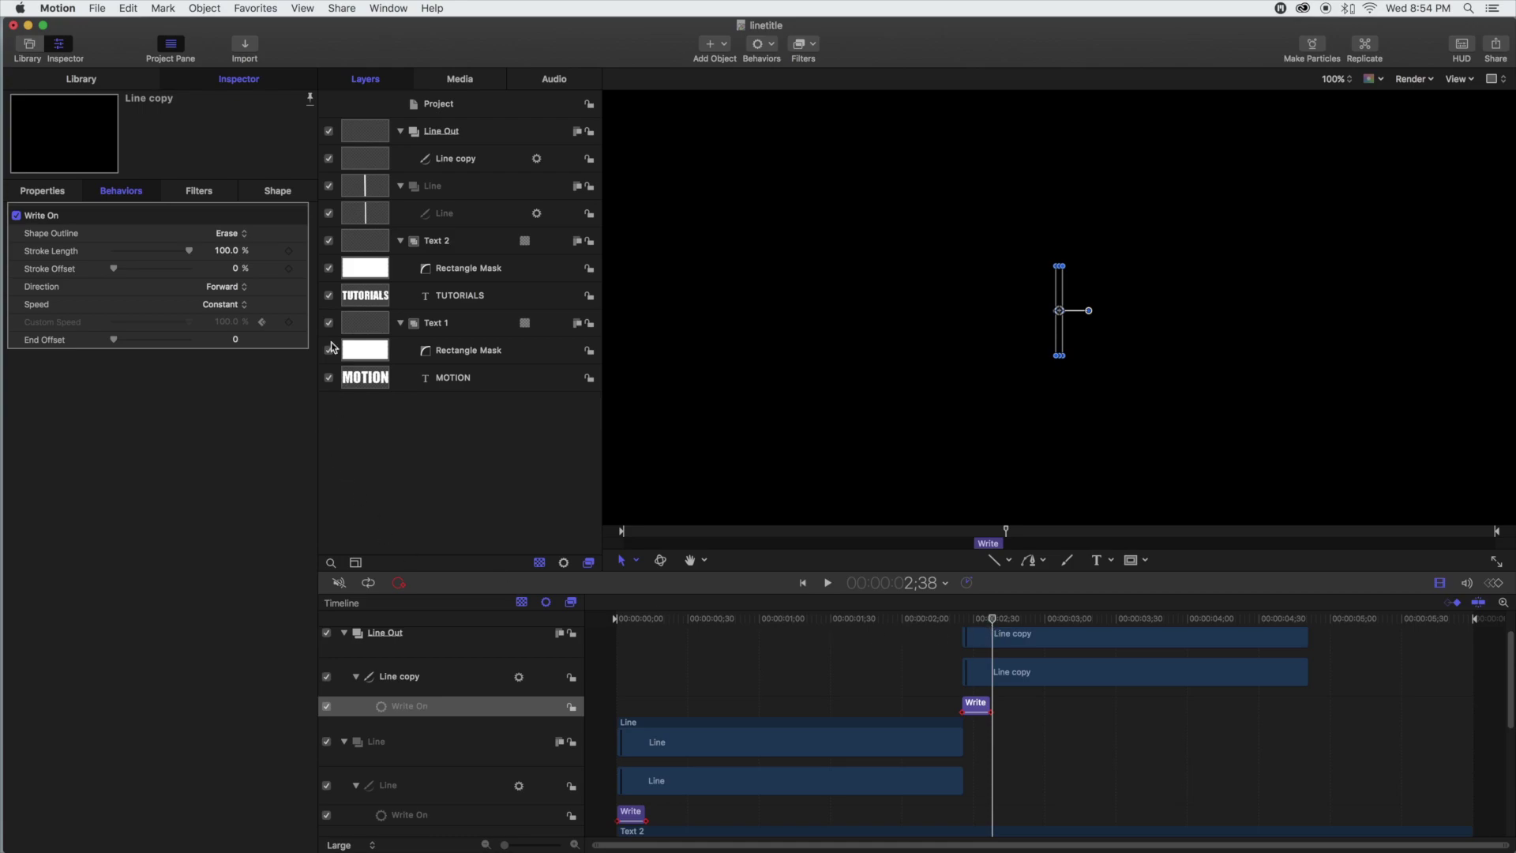
left_click(246, 289)
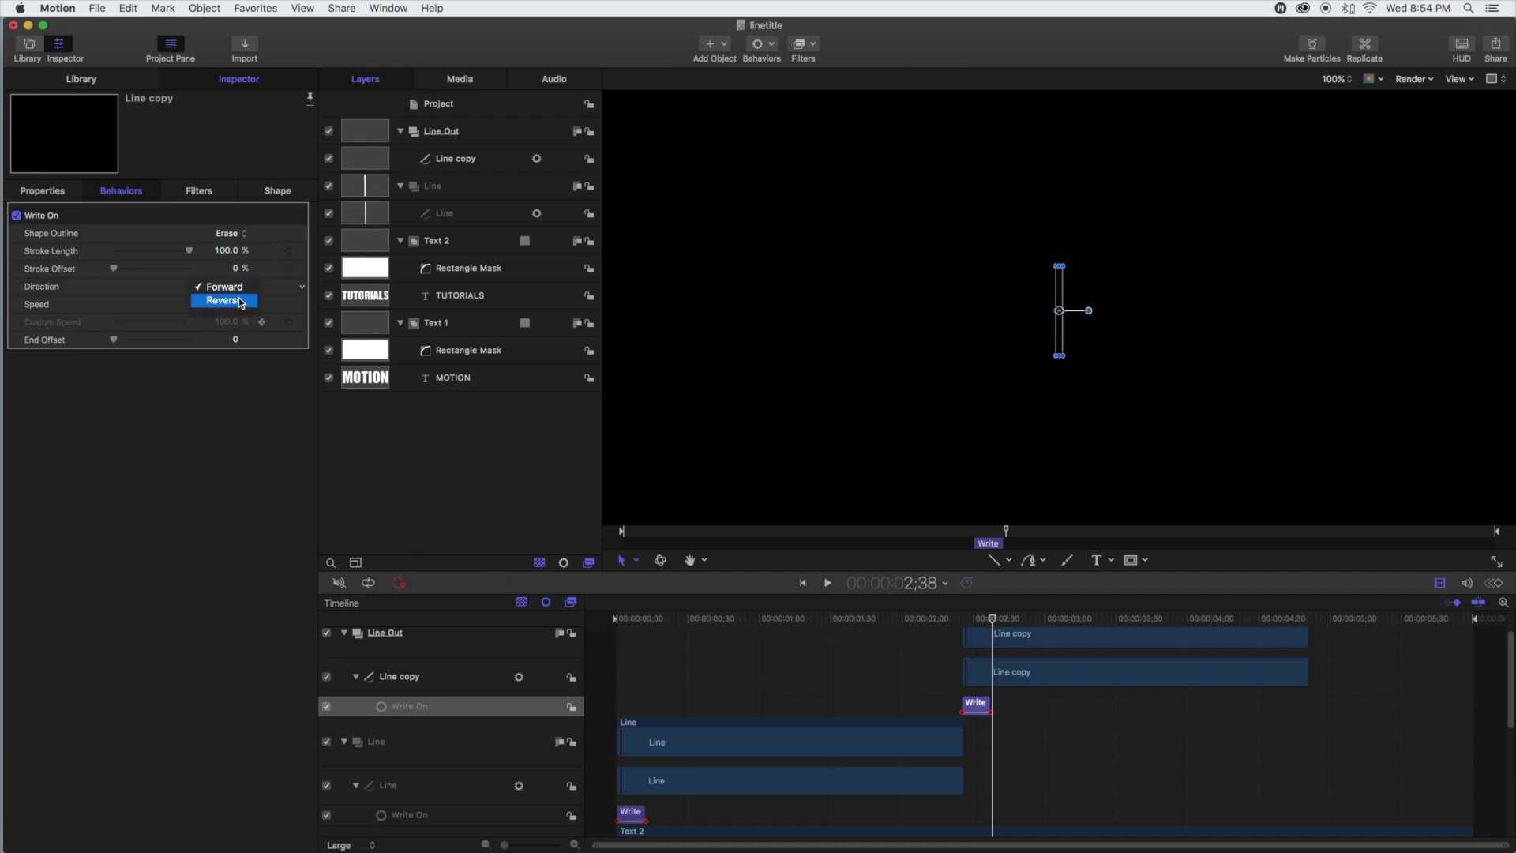
left_click(240, 303)
mouse_move(997, 628)
left_mouse_down()
mouse_move(600, 631)
mouse_move(989, 663)
mouse_move(971, 645)
mouse_move(741, 620)
mouse_move(973, 630)
left_mouse_up()
Step: Shift Line copy slightly earlier and end the Line clip where Line copy starts
left_click(984, 646)
left_click(939, 623)
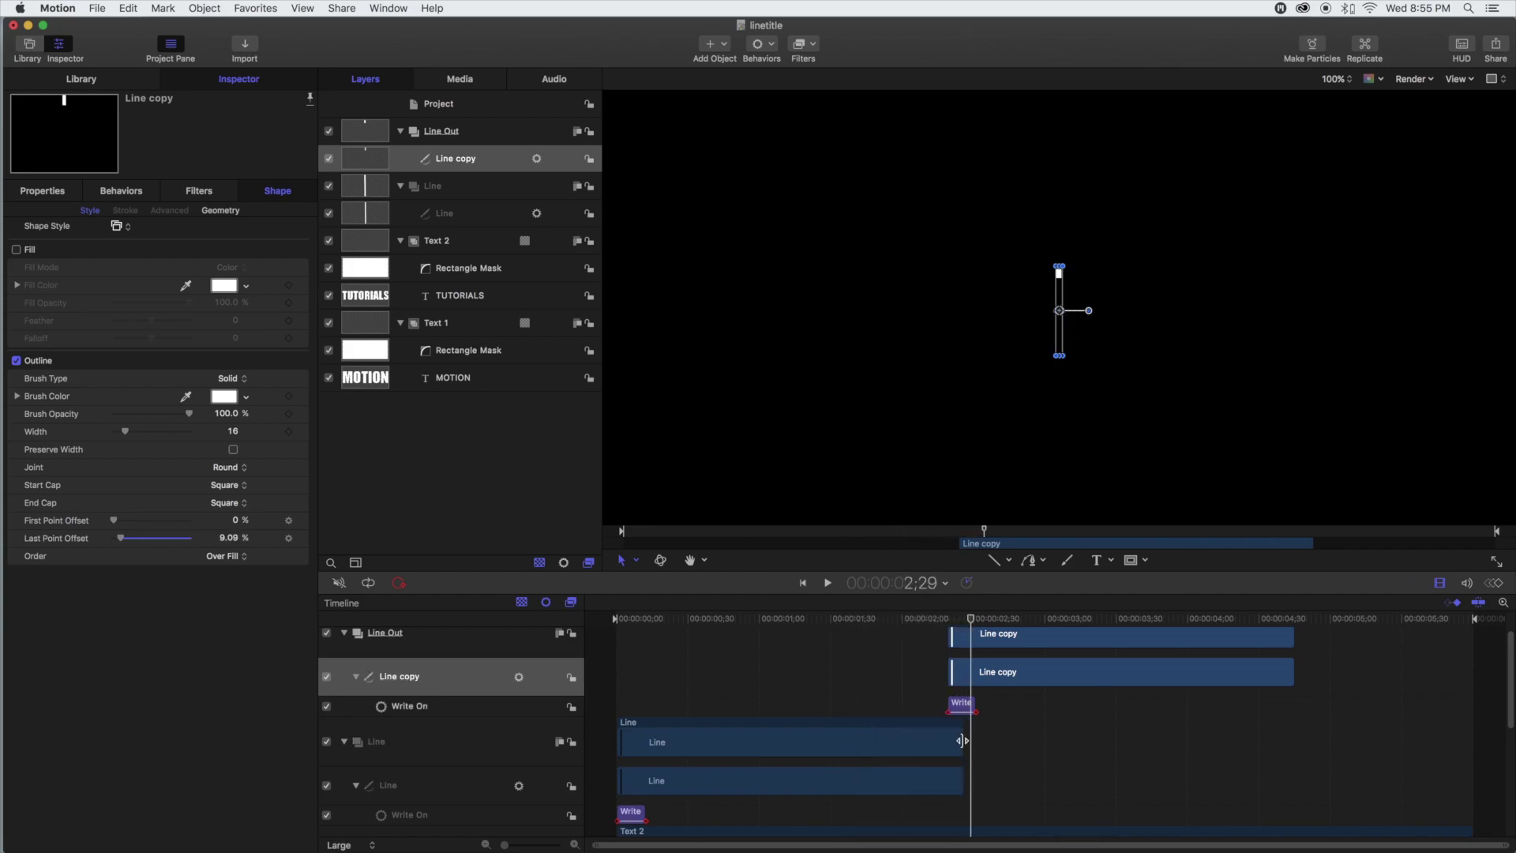
left_click_drag(960, 741, 951, 742)
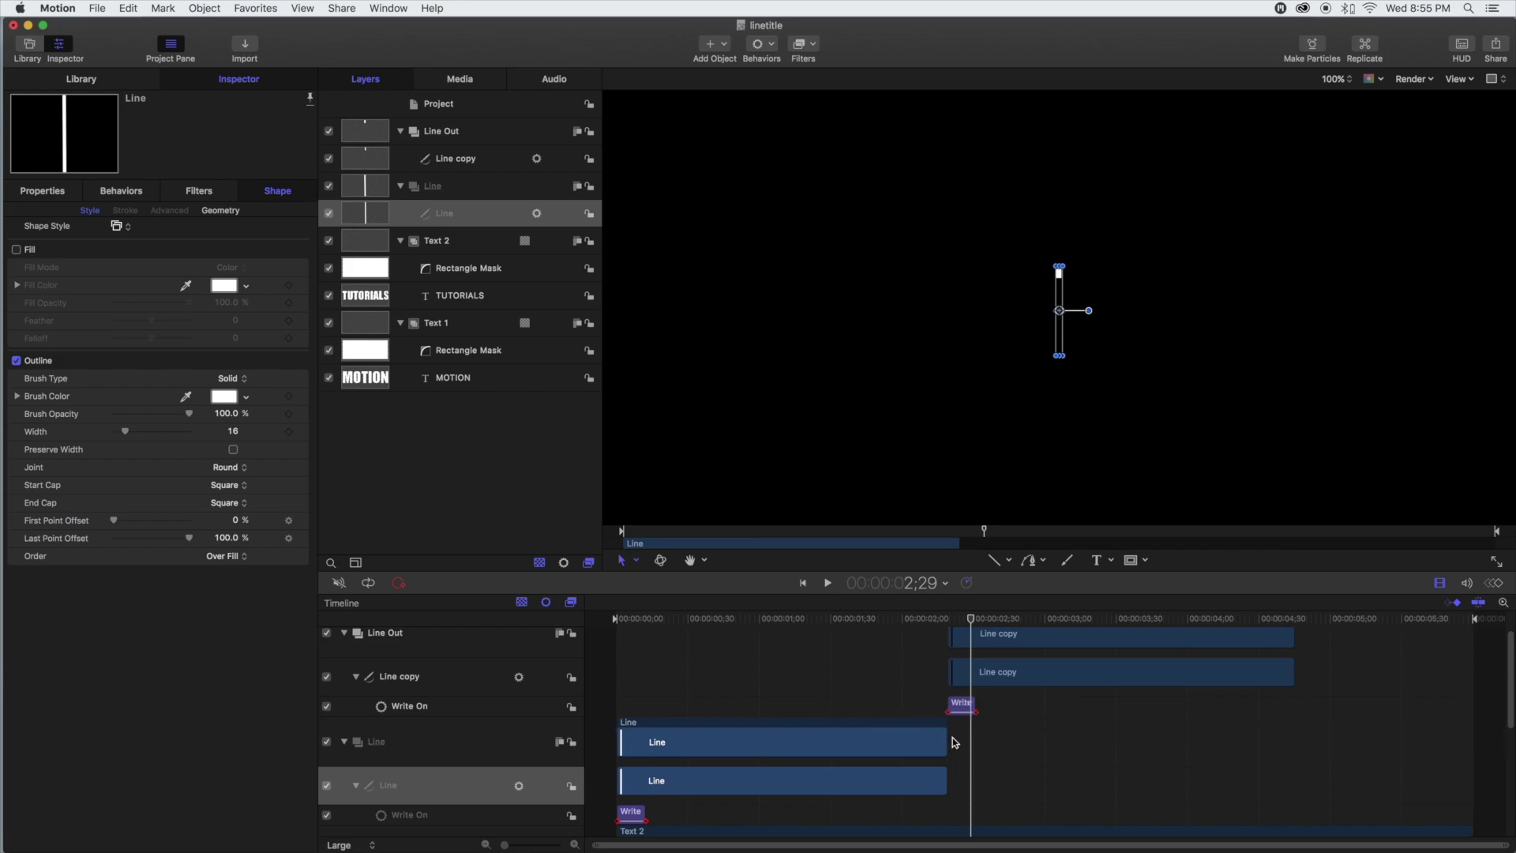
Step: Check the handoff between Line and Line copy, then play the title from the start
left_click_drag(976, 626, 1012, 624)
scroll(924, 670, "down", 5)
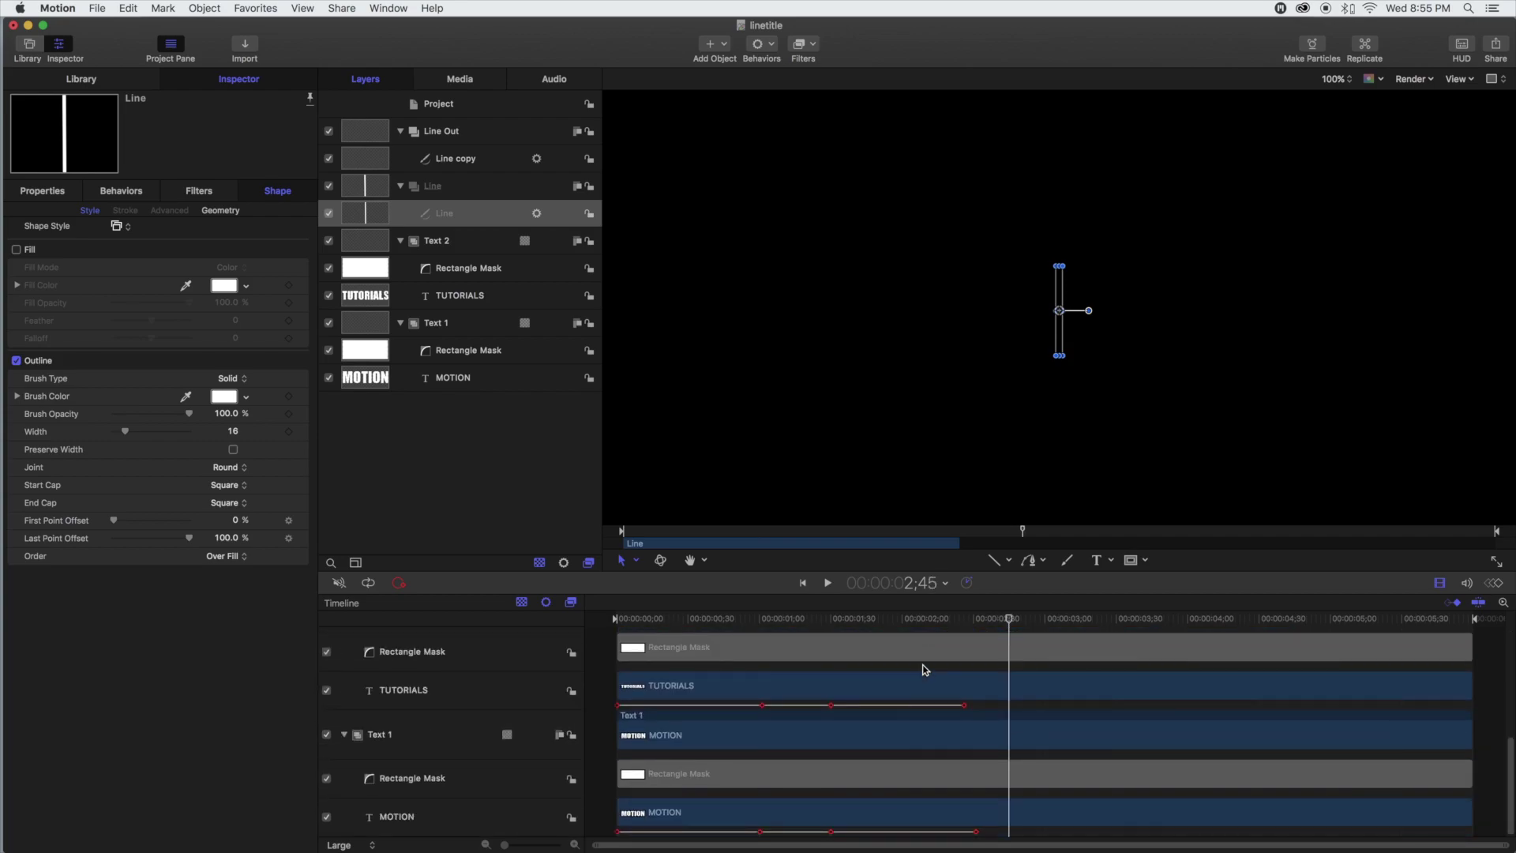
scroll(925, 670, "up", 5)
left_click_drag(1014, 619, 466, 607)
key("space")
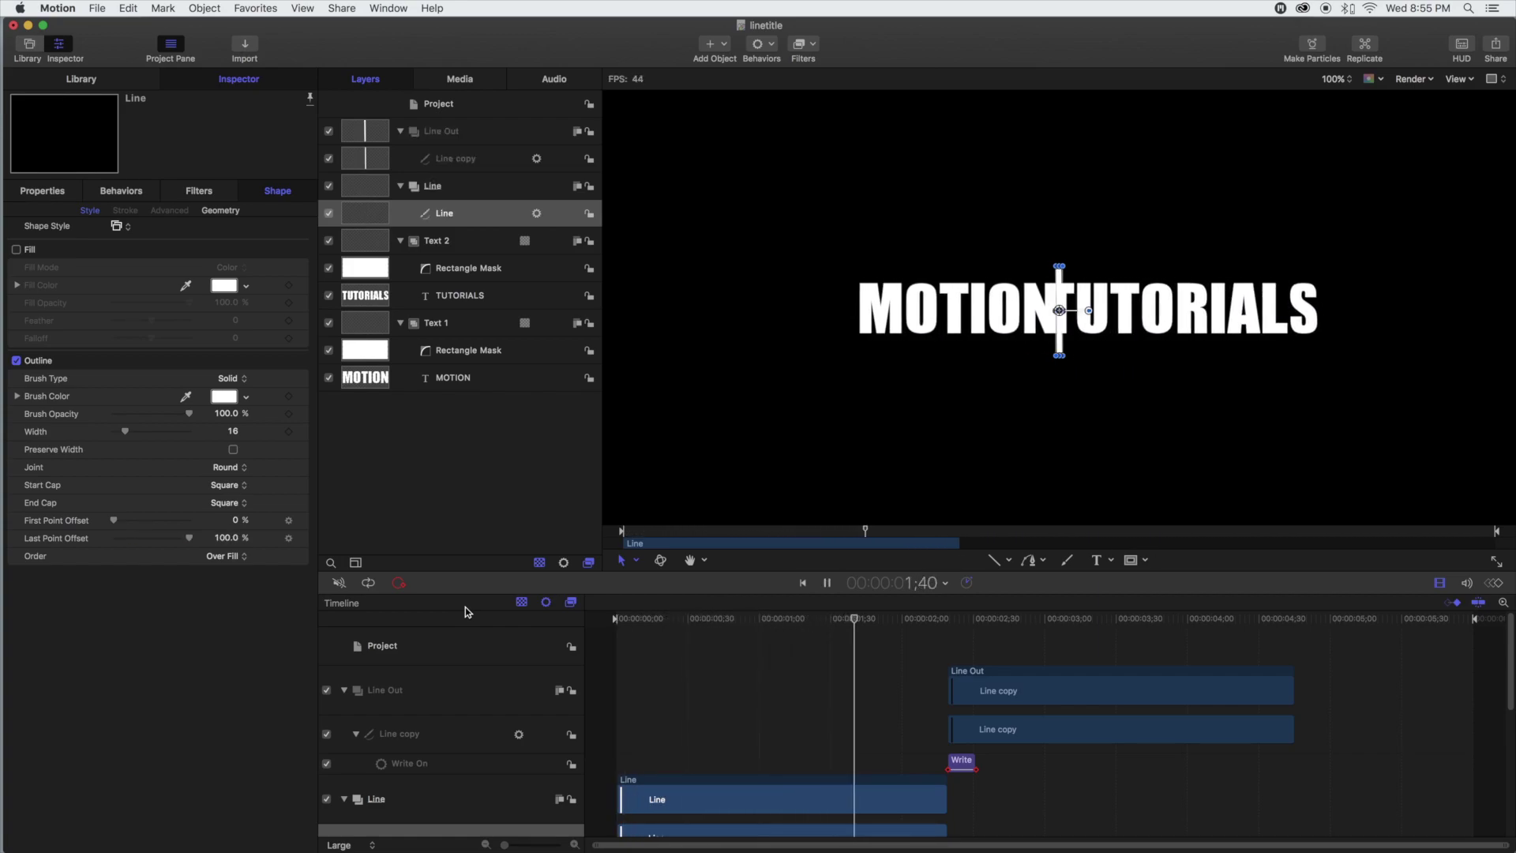
key("space")
Step: Scrub back through the erase from the project end and replay the title from the start
scroll(691, 647, "down", 1)
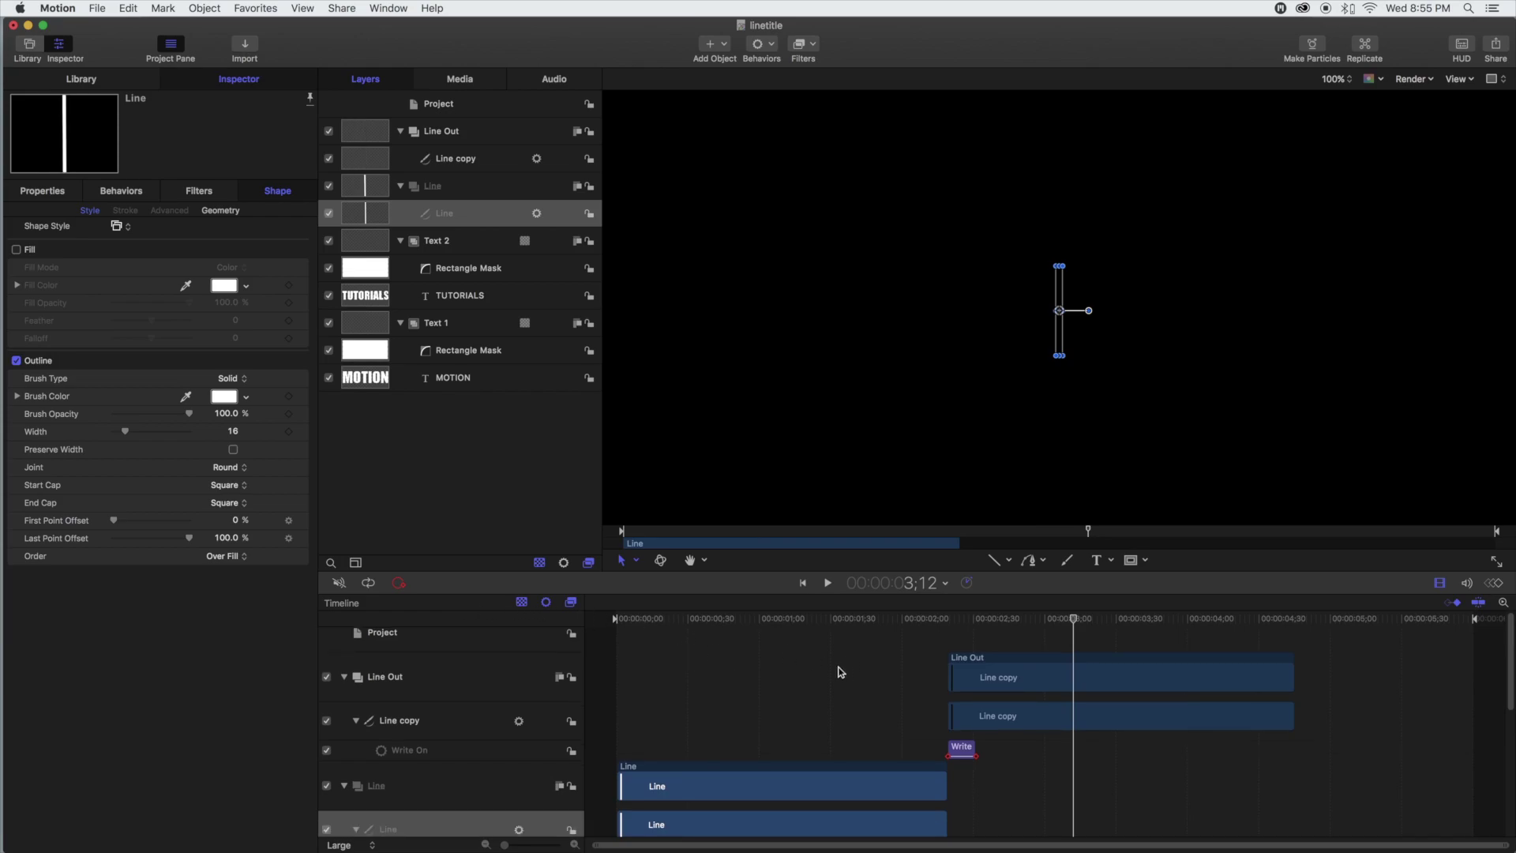
left_click(1472, 620)
left_click_drag(1472, 622, 1050, 625)
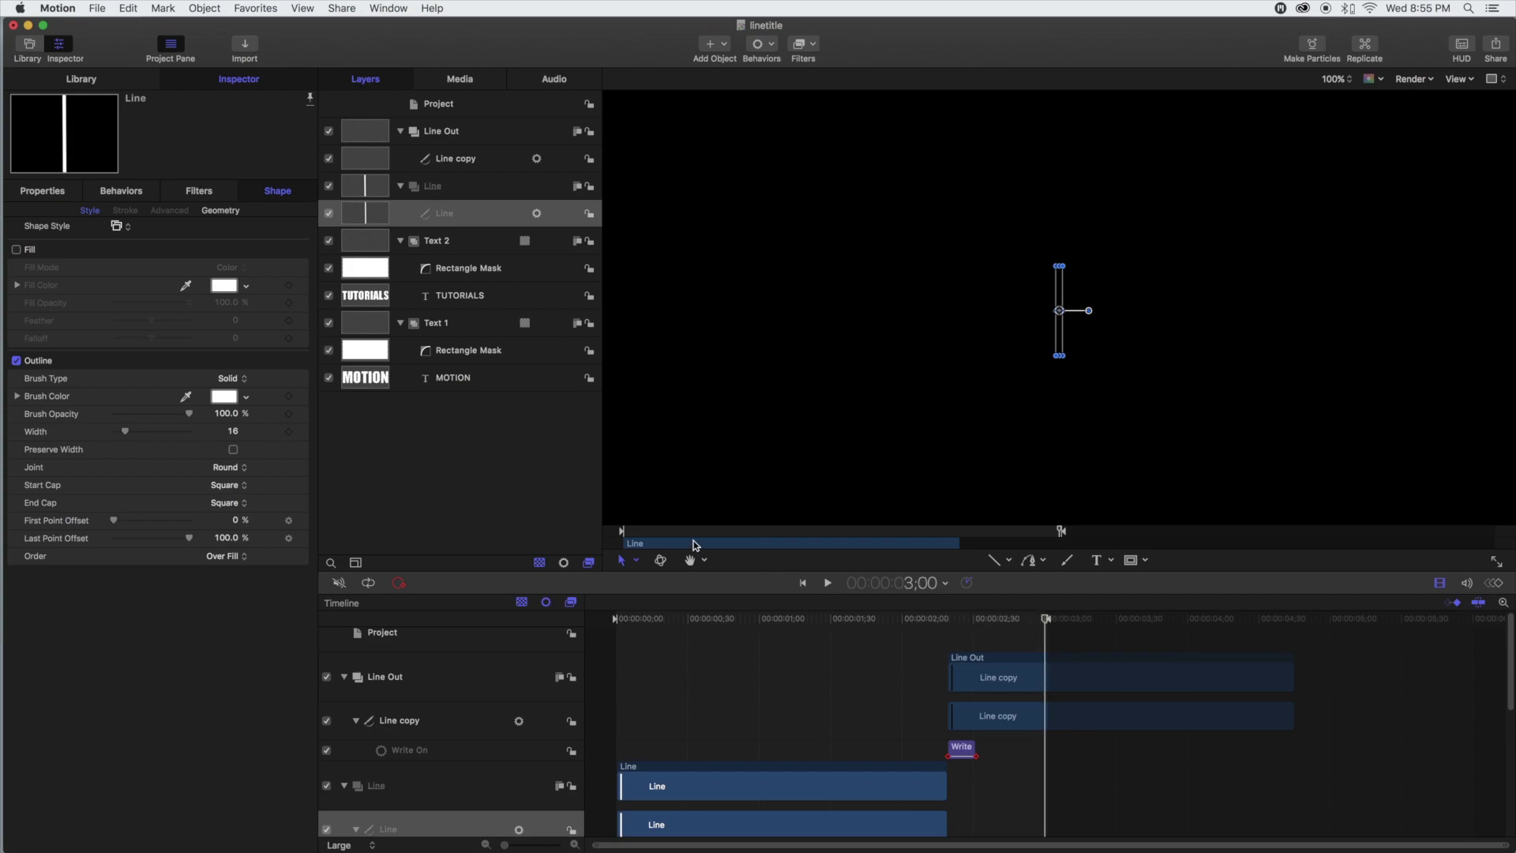
left_click_drag(1046, 622, 545, 620)
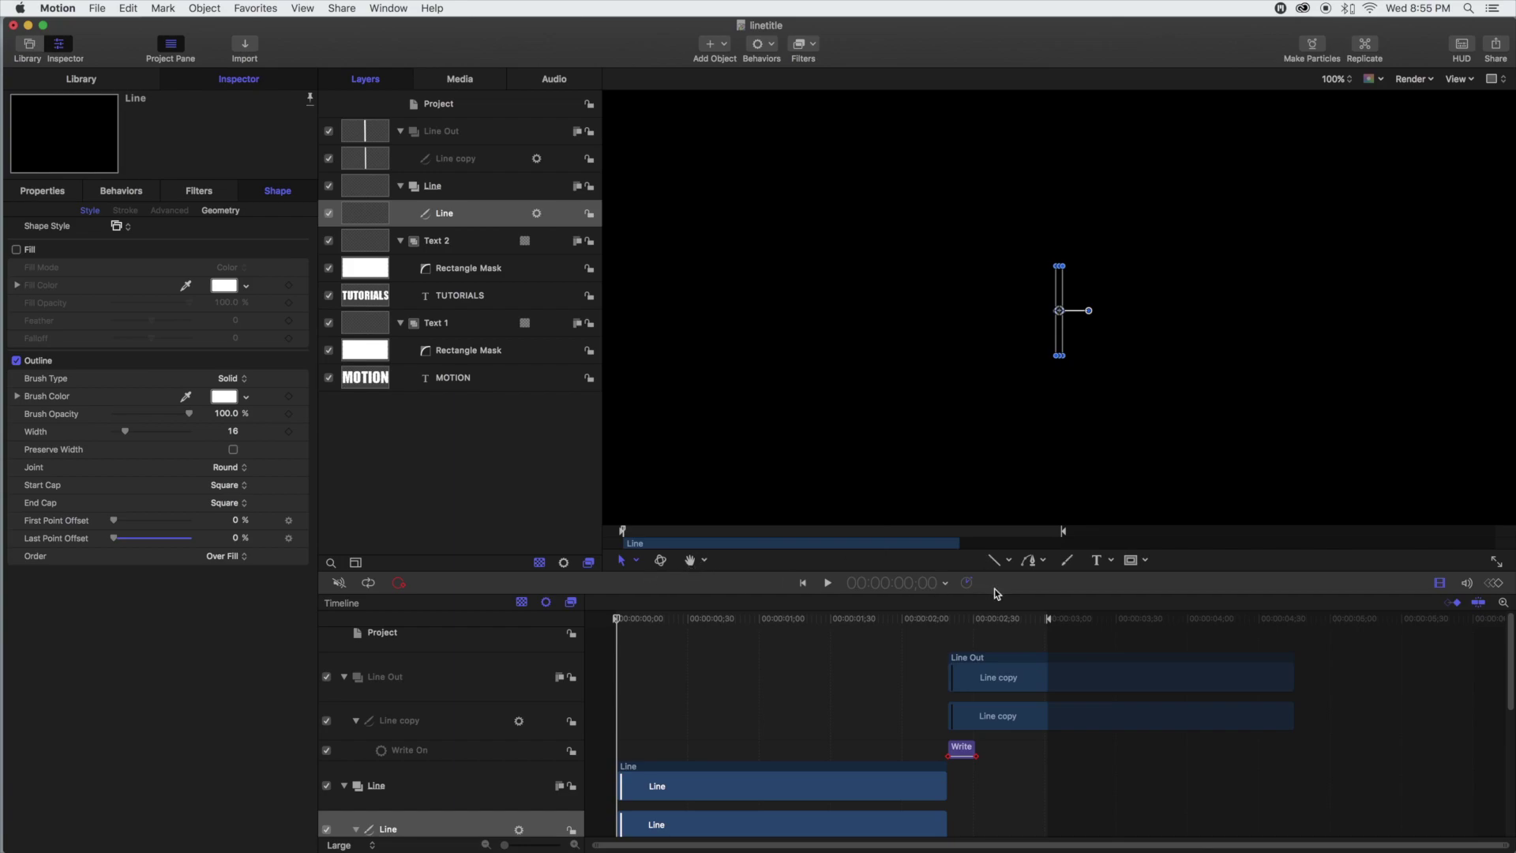
left_click(829, 583)
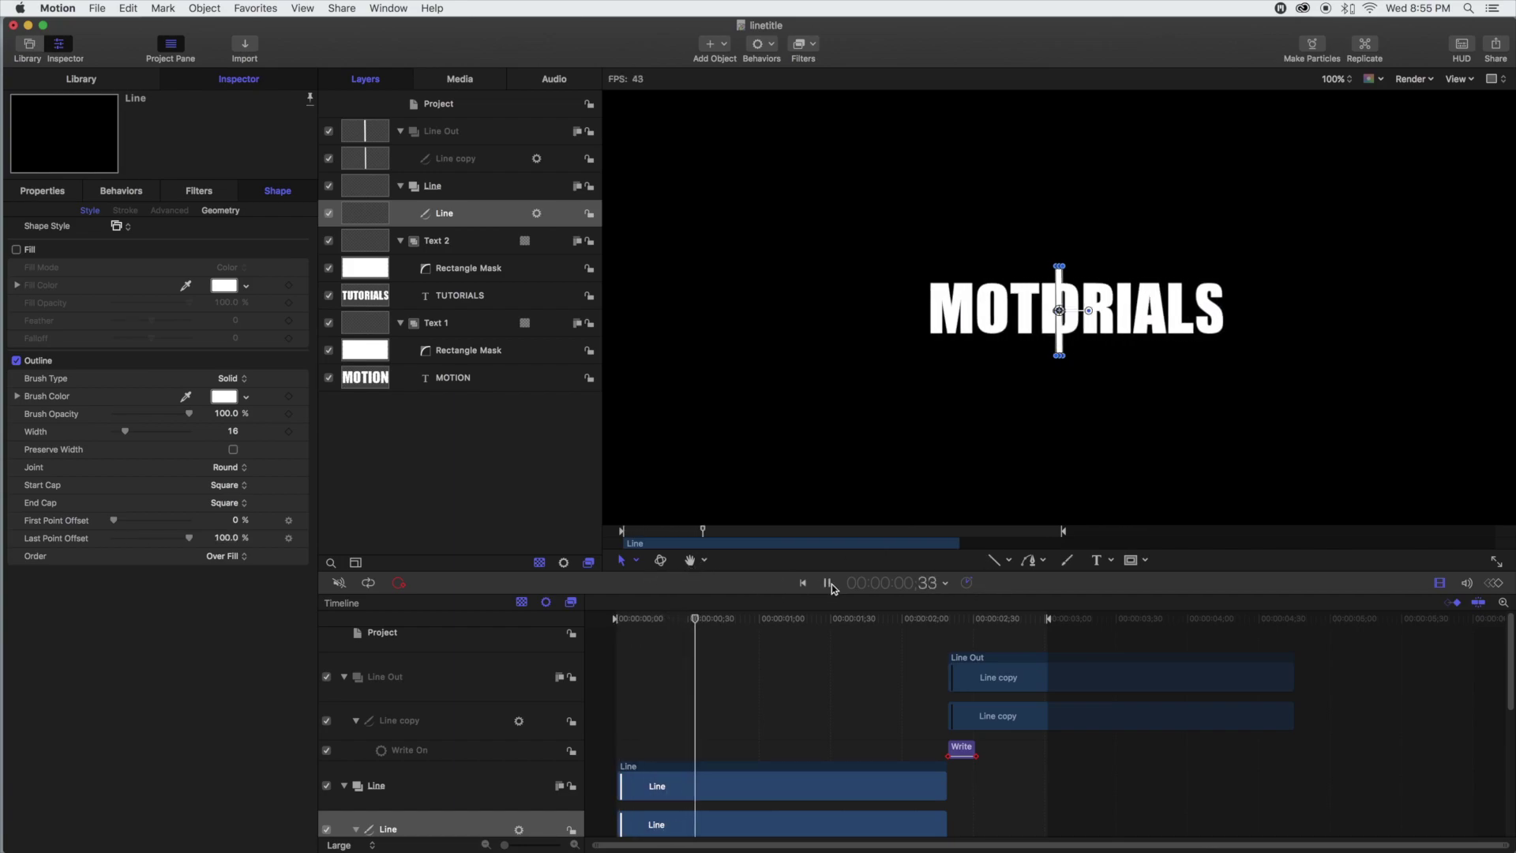